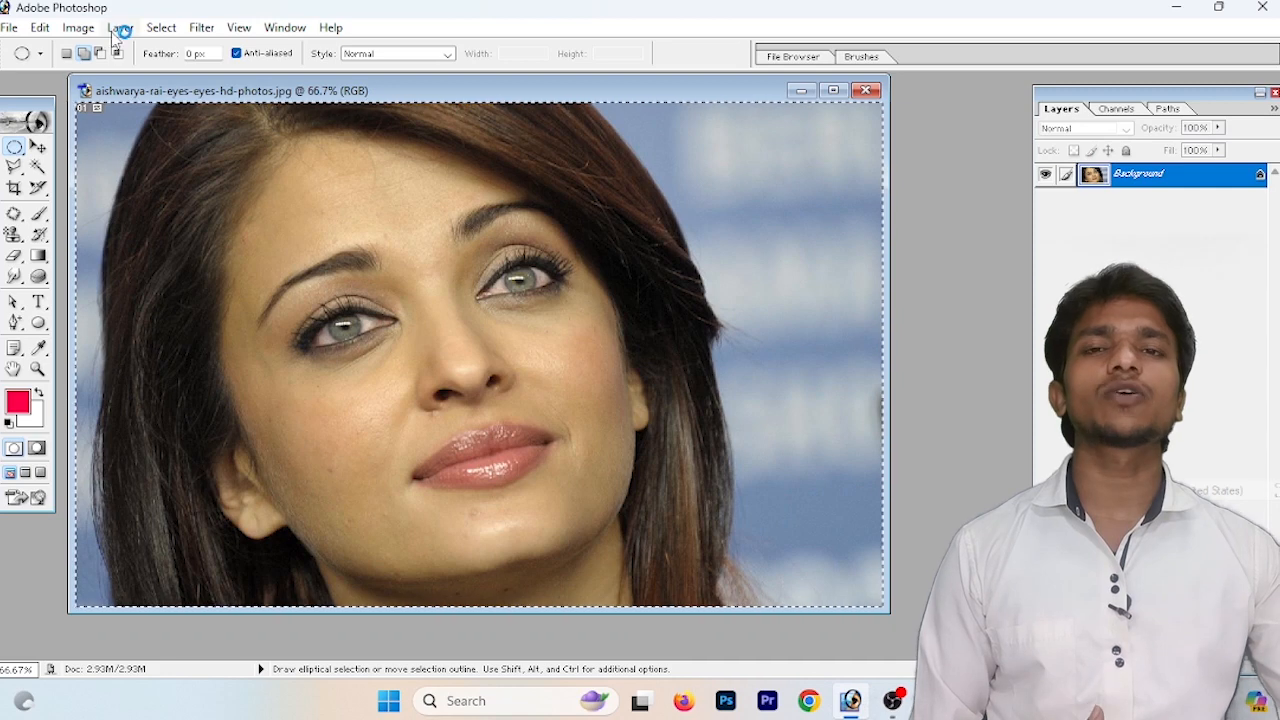
Step: Select the entire aishwarya-rai-eyes-eyes-hd-photos.jpg image
click(161, 28)
click(241, 52)
click(161, 28)
mouse_move(202, 28)
click(479, 196)
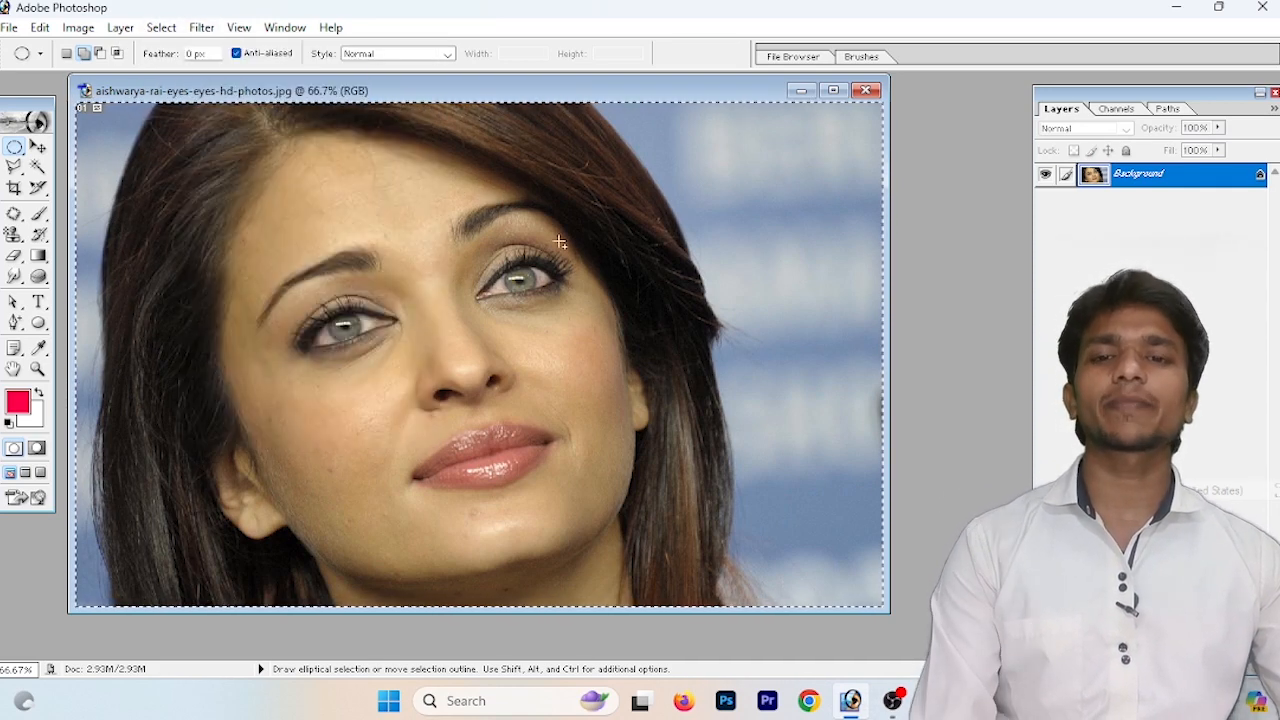
key(ctrl+a)
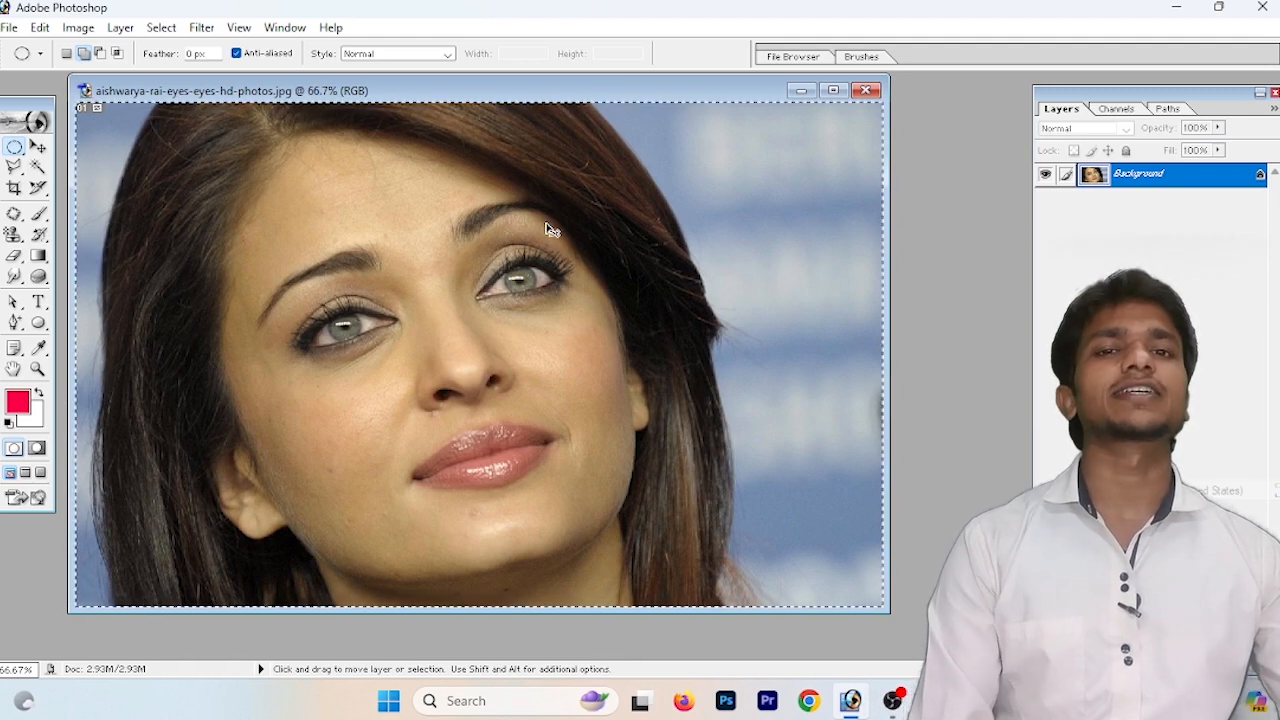
Step: Try moving the selected picture down and to the right with the Move tool, and undo the move
key(v)
drag(337, 197, 407, 308)
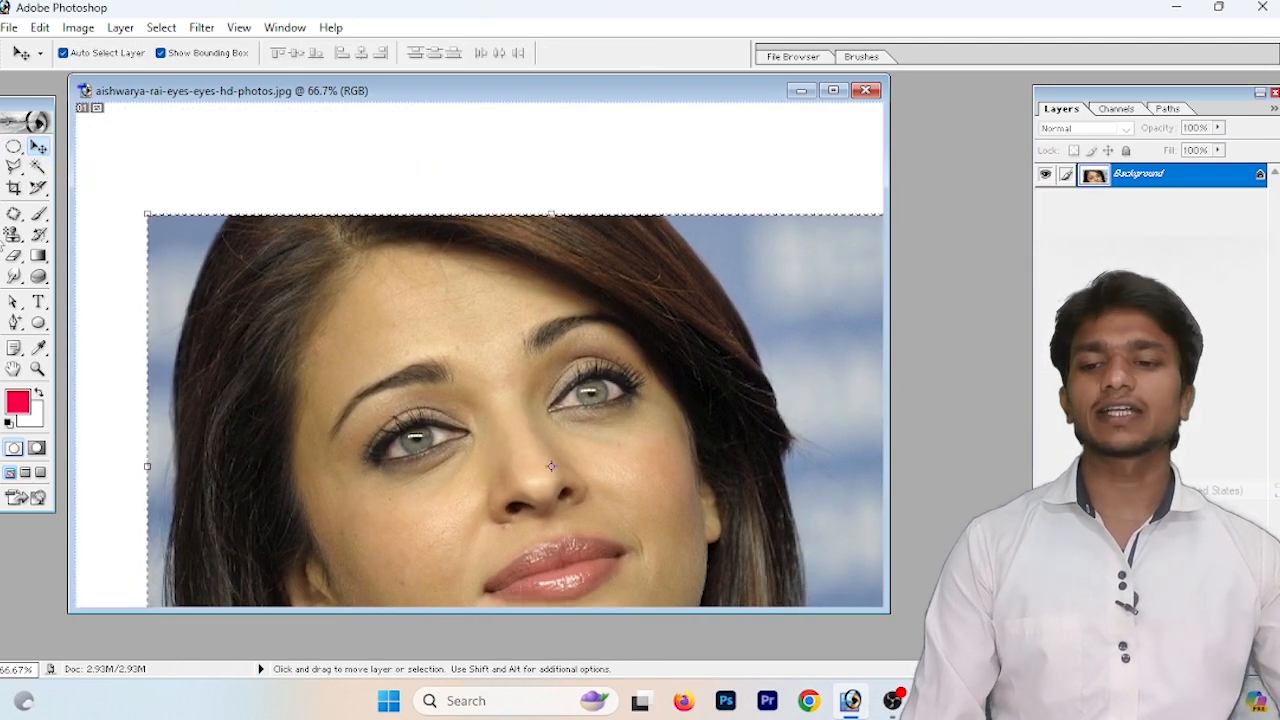
key(ctrl+z)
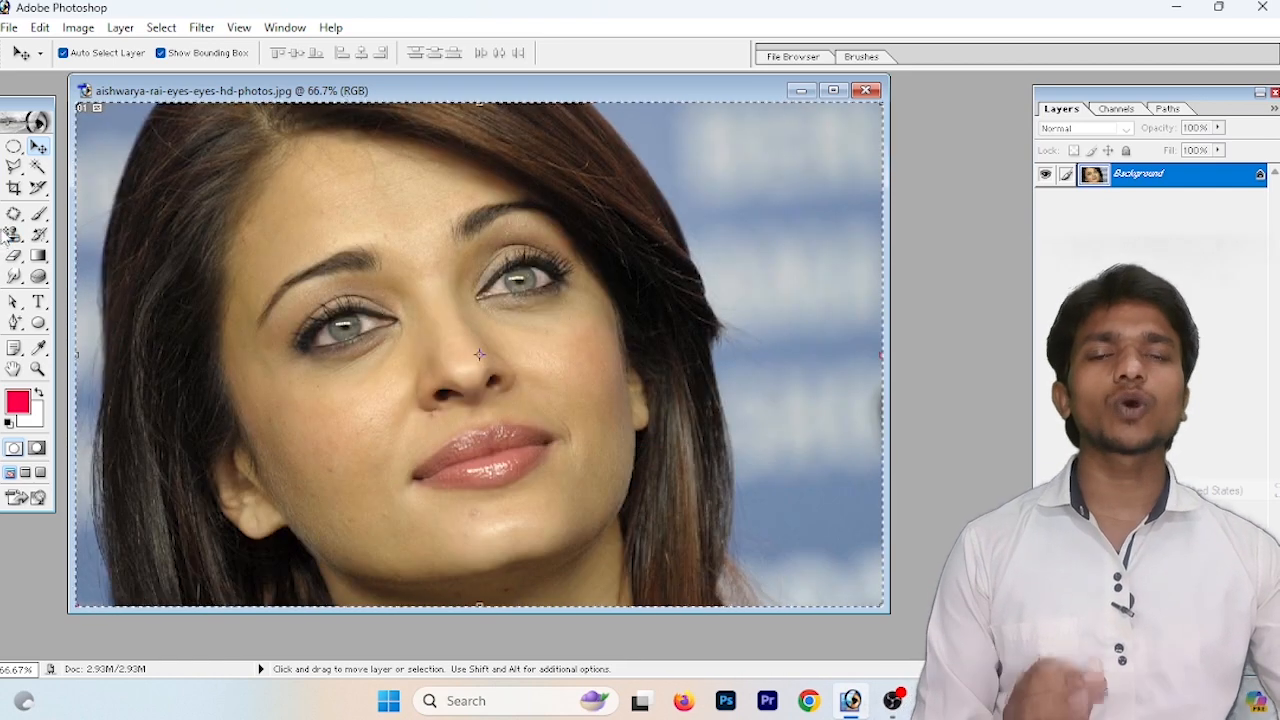
Step: Deselect the image and try to move the locked Background layer without a selection
key(ctrl+d)
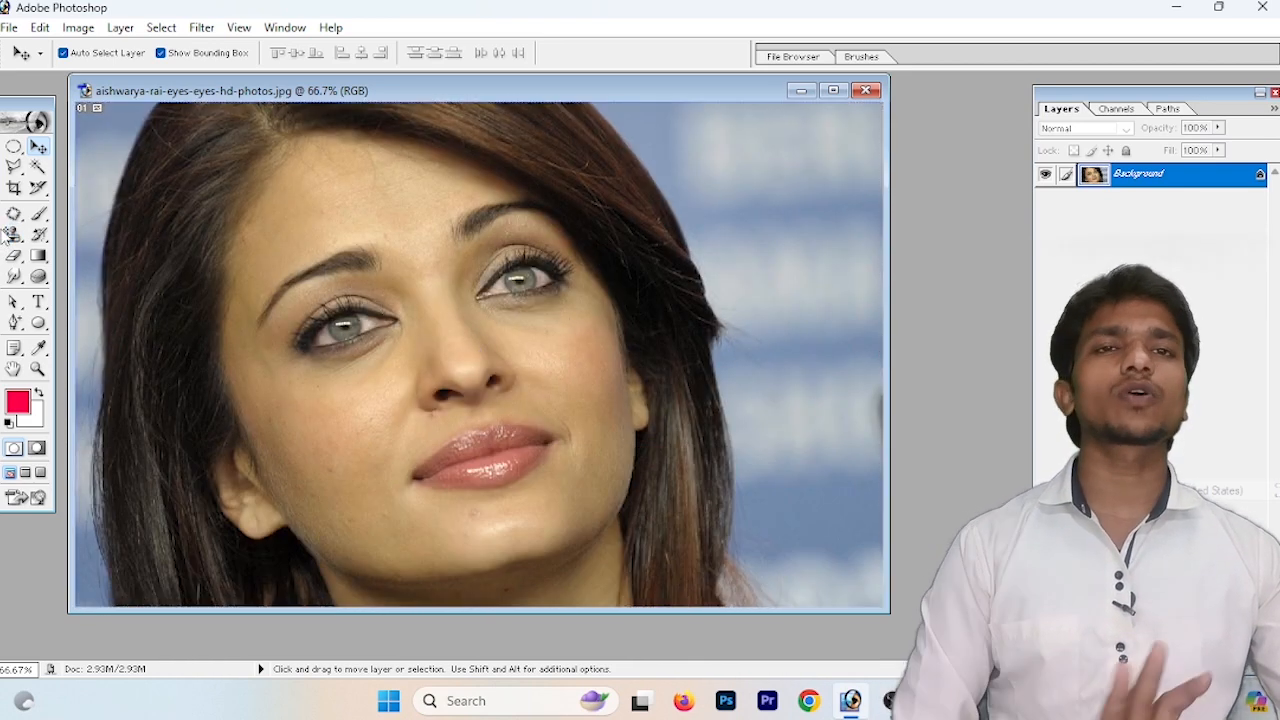
click(121, 28)
mouse_move(160, 30)
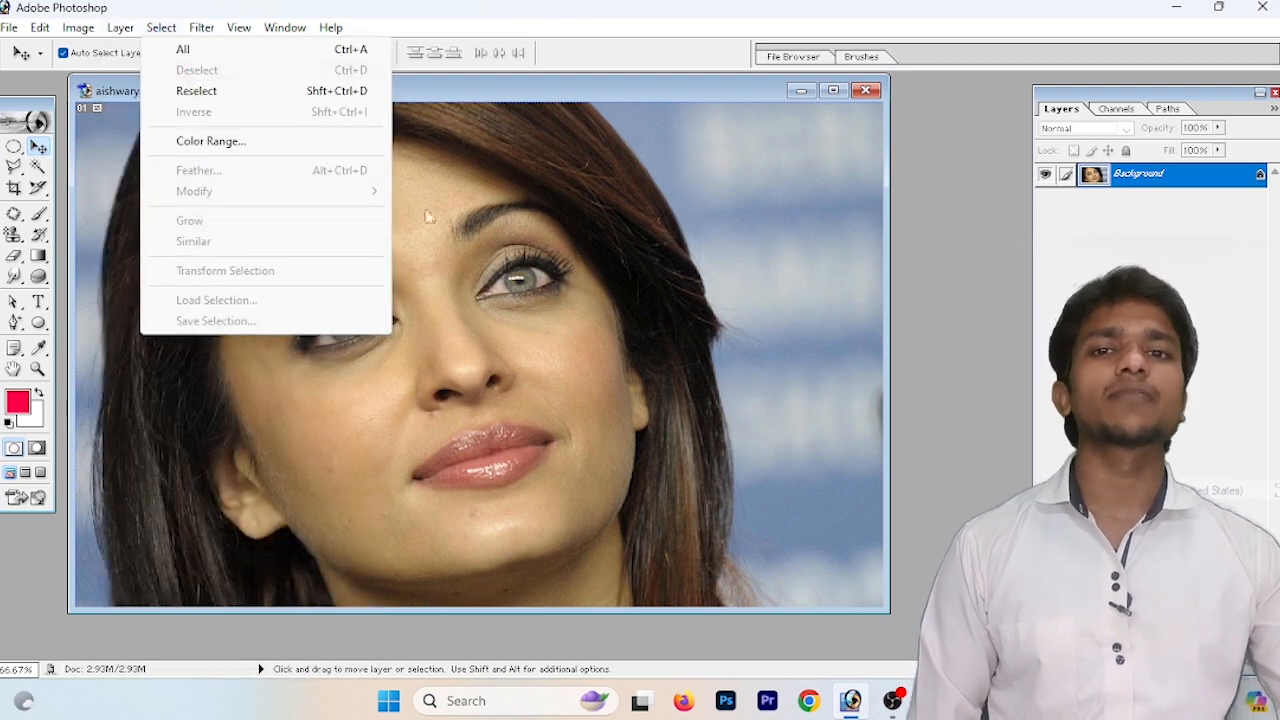
click(560, 326)
drag(388, 296, 324, 215)
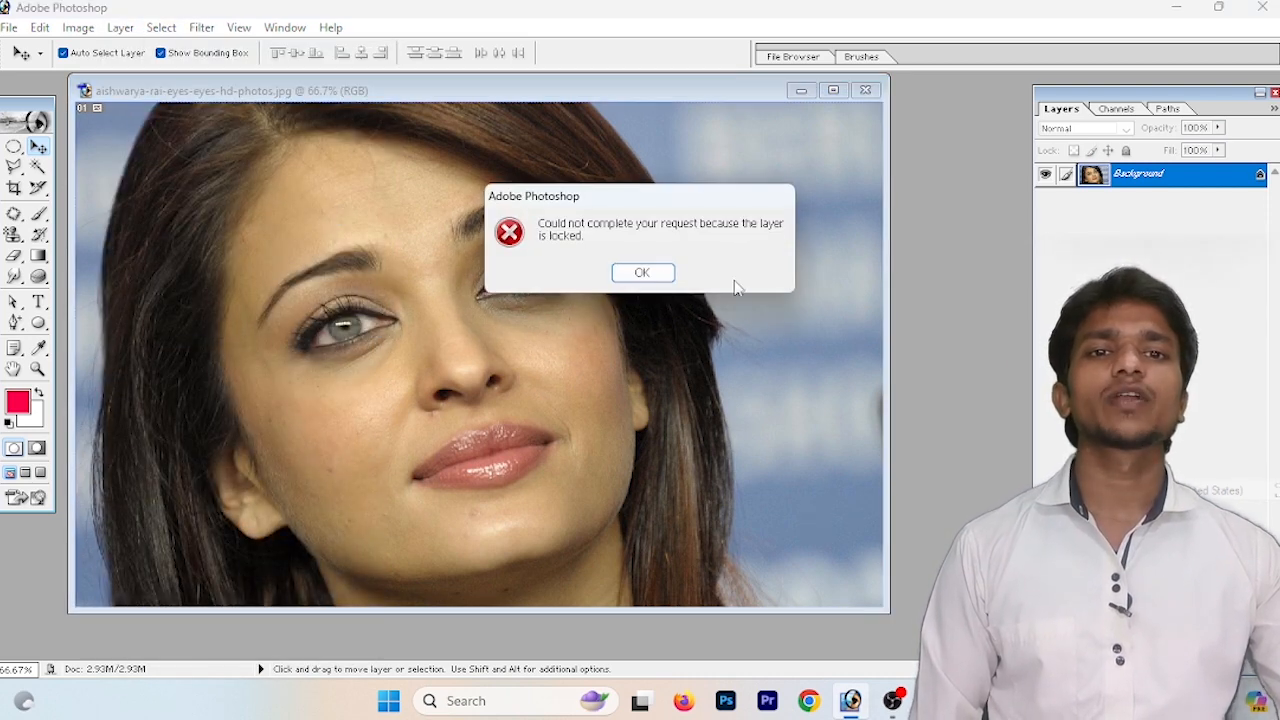
click(642, 272)
Step: Draw an elliptical selection over the forehead and brow with the Elliptical Marquee tool, and deselect it
click(18, 146)
drag(369, 266, 443, 328)
click(163, 28)
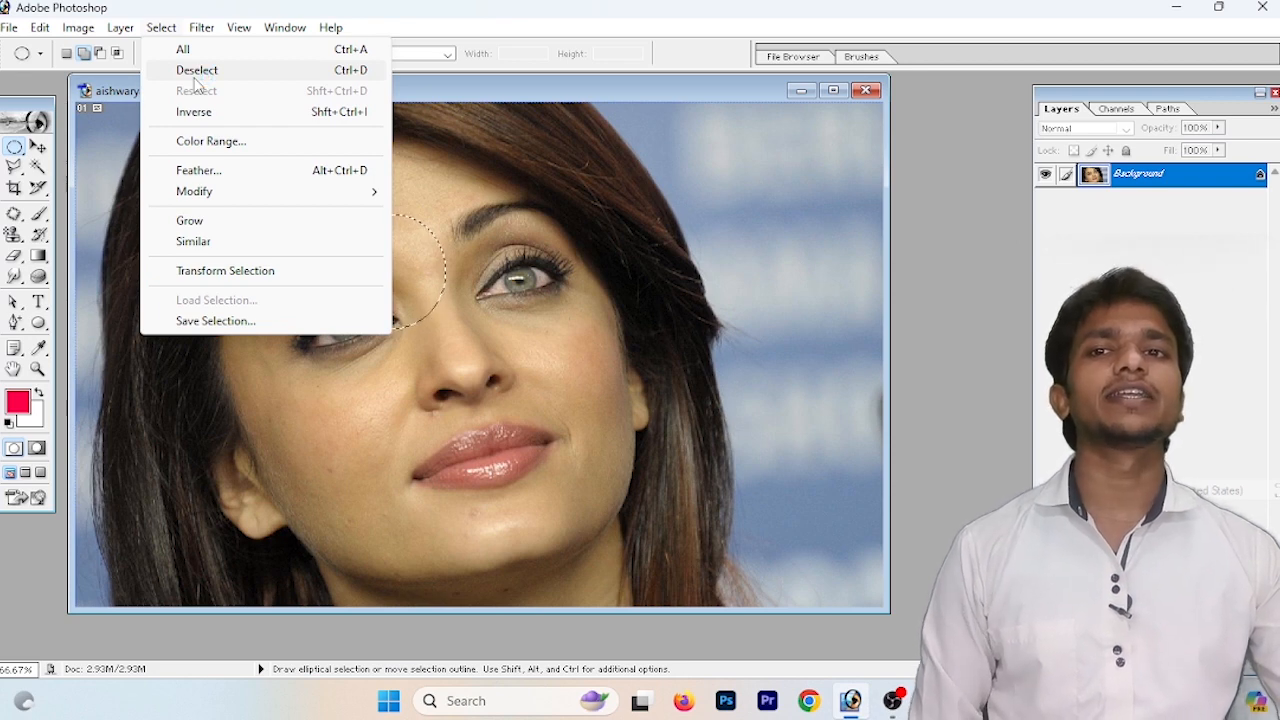
click(205, 71)
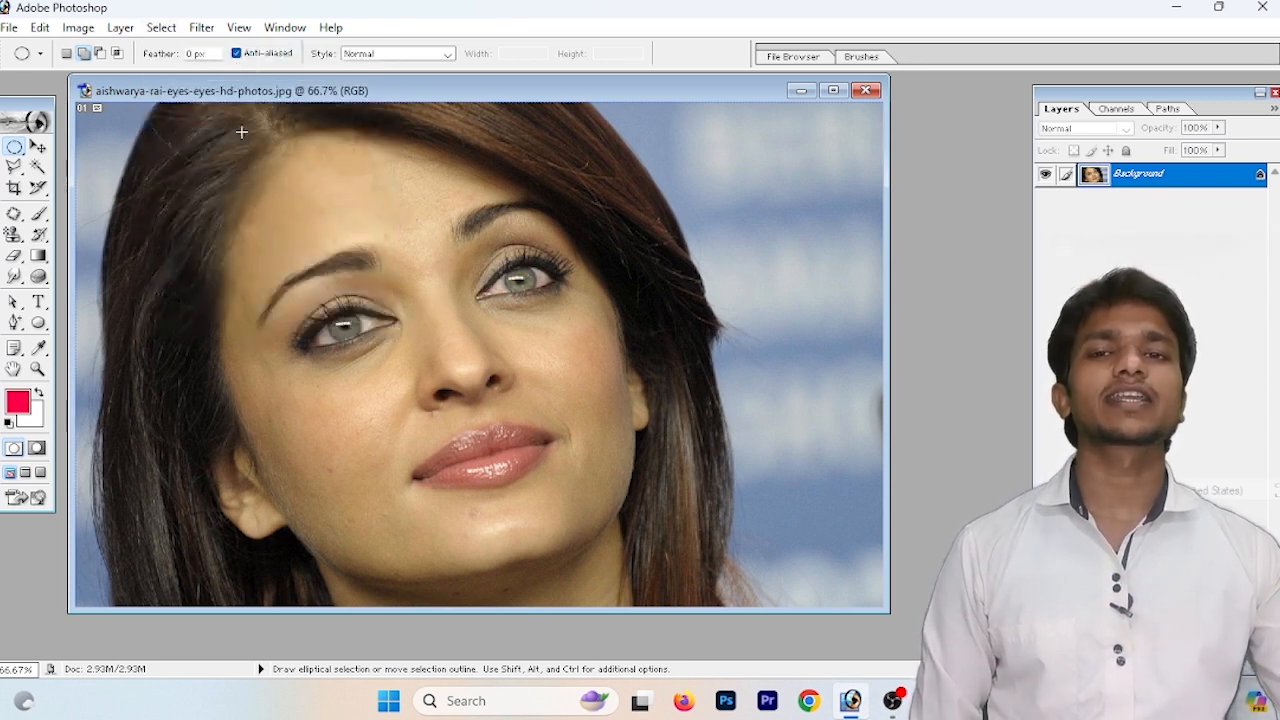
Step: Add a larger elliptical selection over the forehead and eyes, clear it, and restore it with Reselect
drag(555, 400, 205, 130)
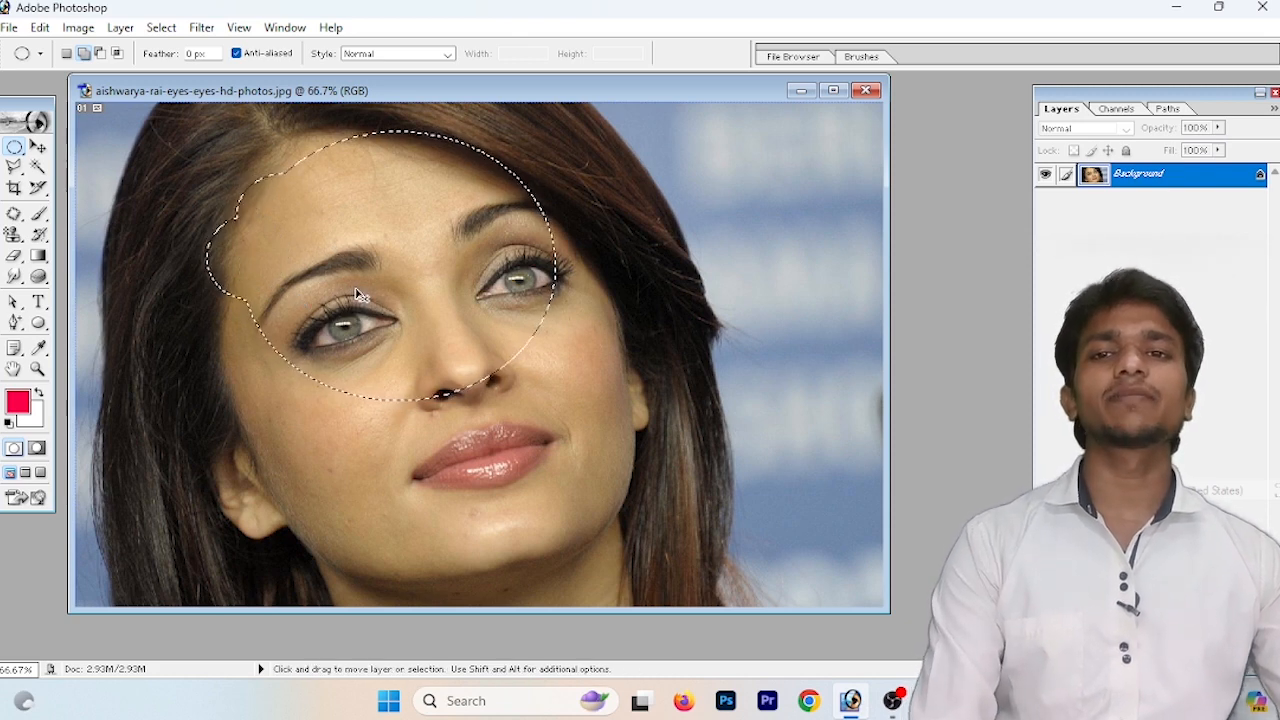
click(357, 285)
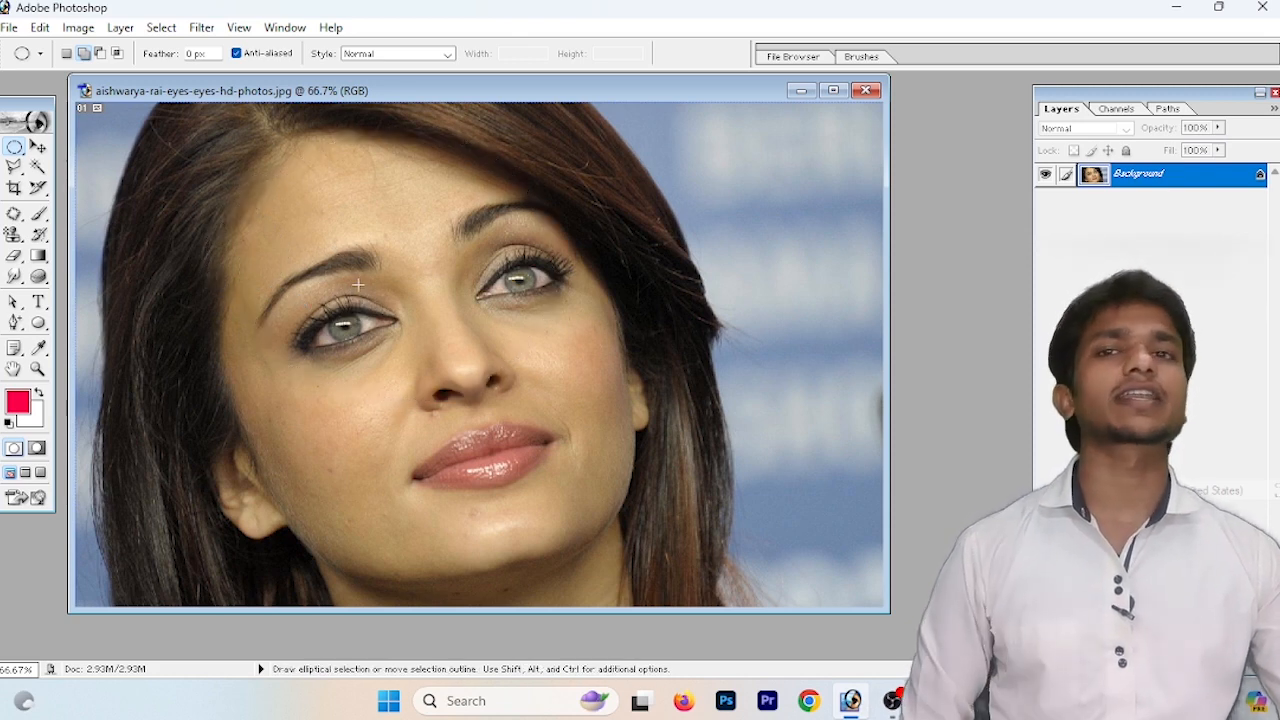
click(162, 28)
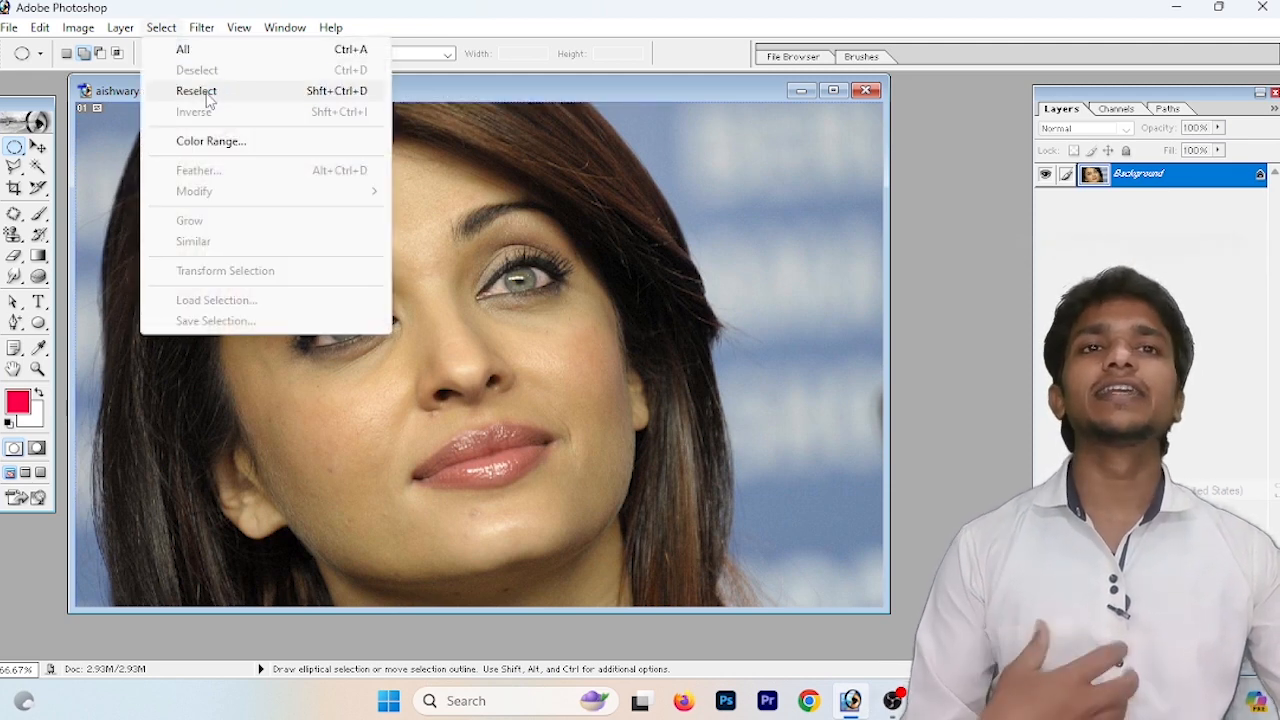
click(196, 91)
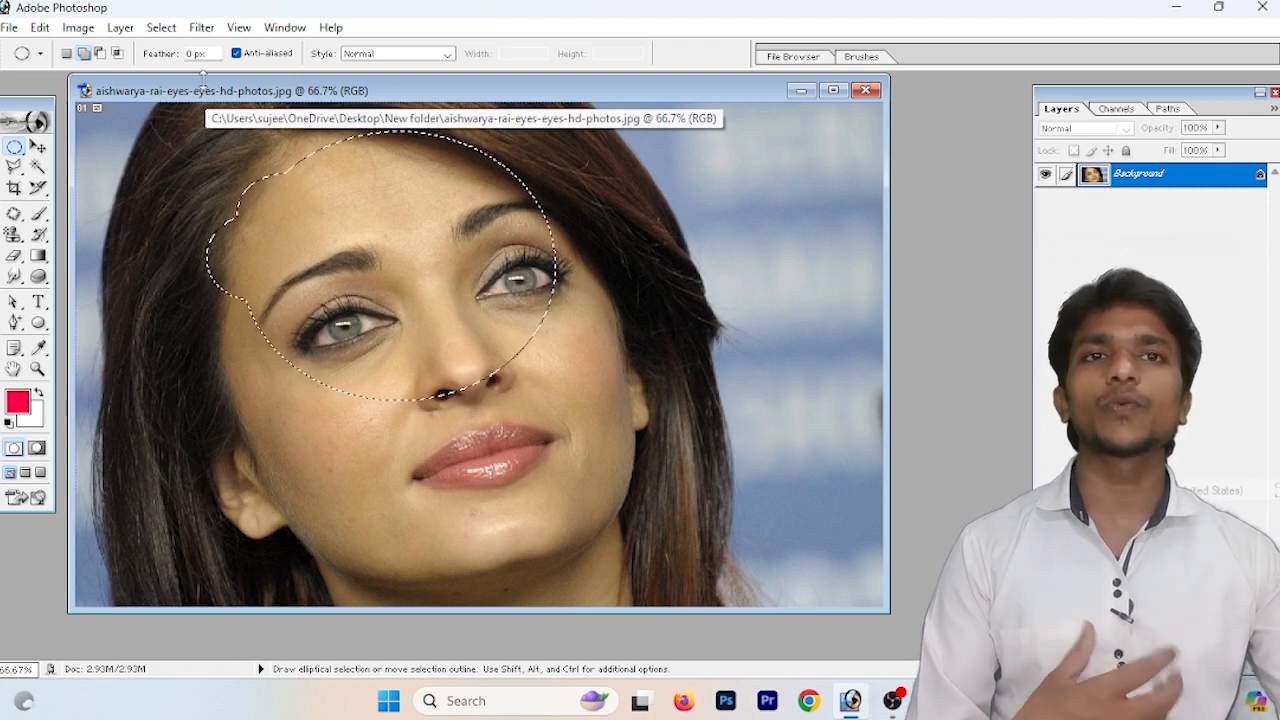
Step: Extend the selection with another ellipse over the nose and cheek, and deselect everything
drag(307, 276, 513, 469)
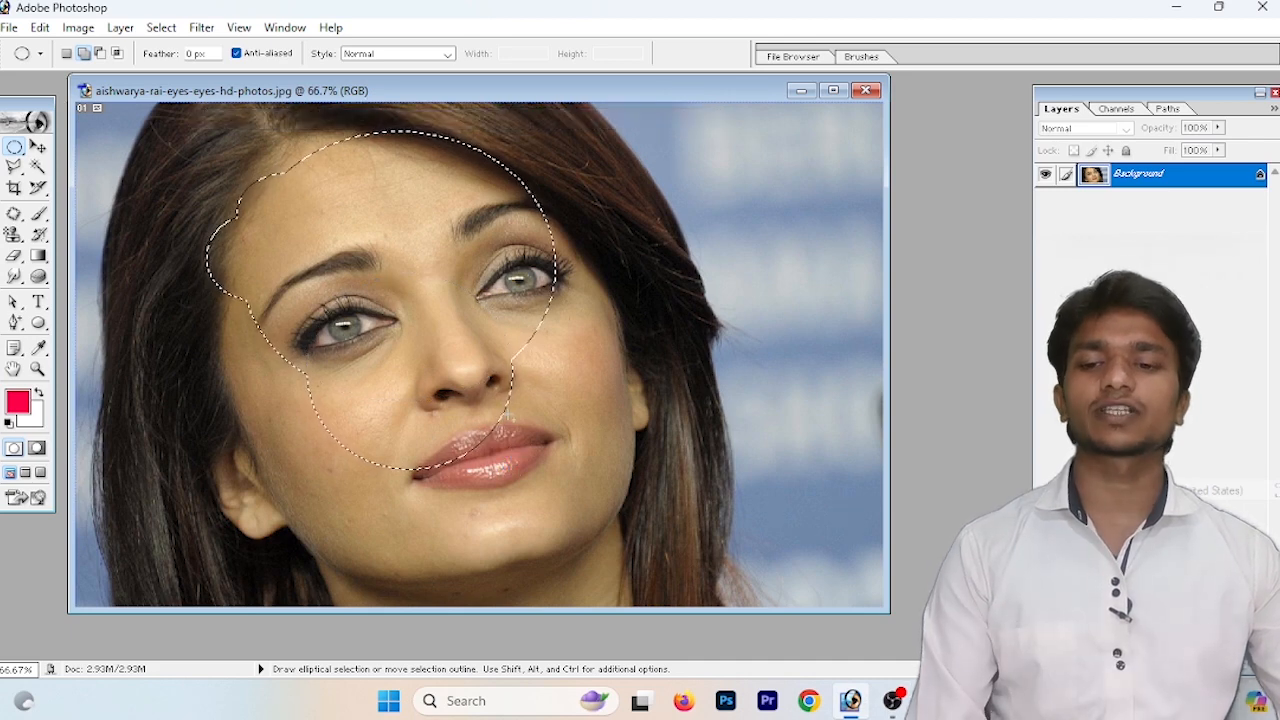
click(509, 422)
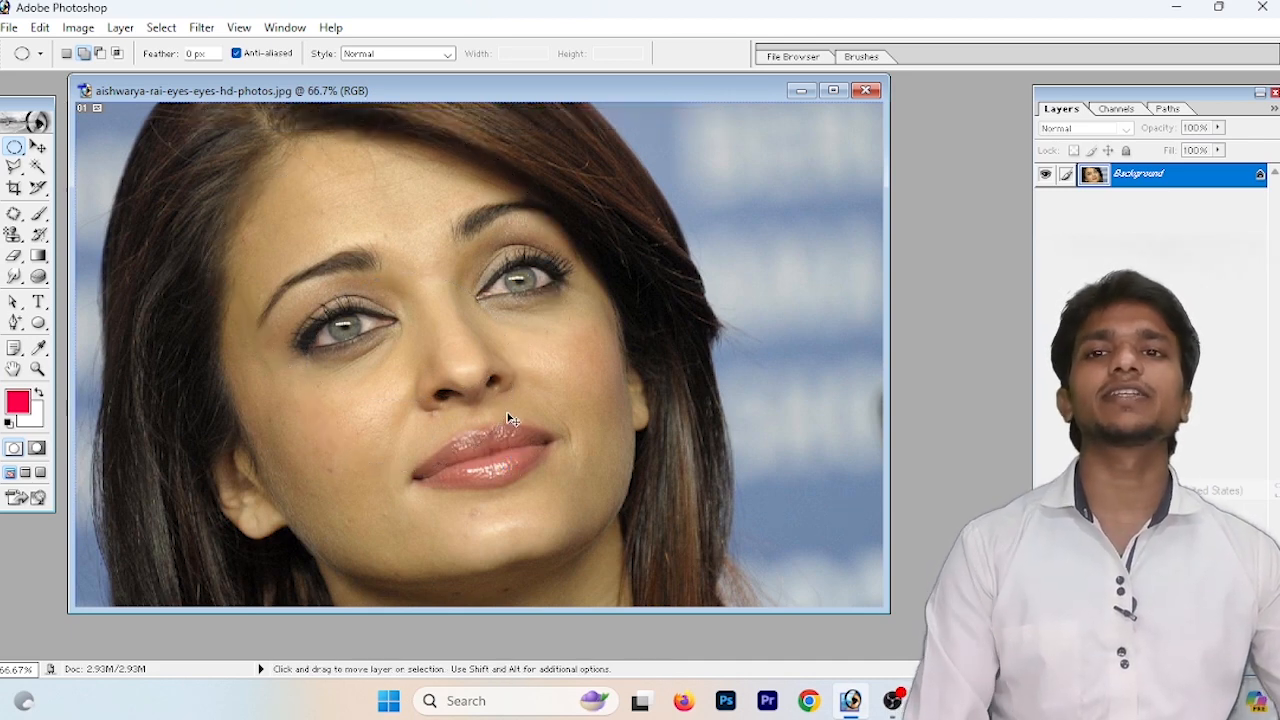
click(157, 28)
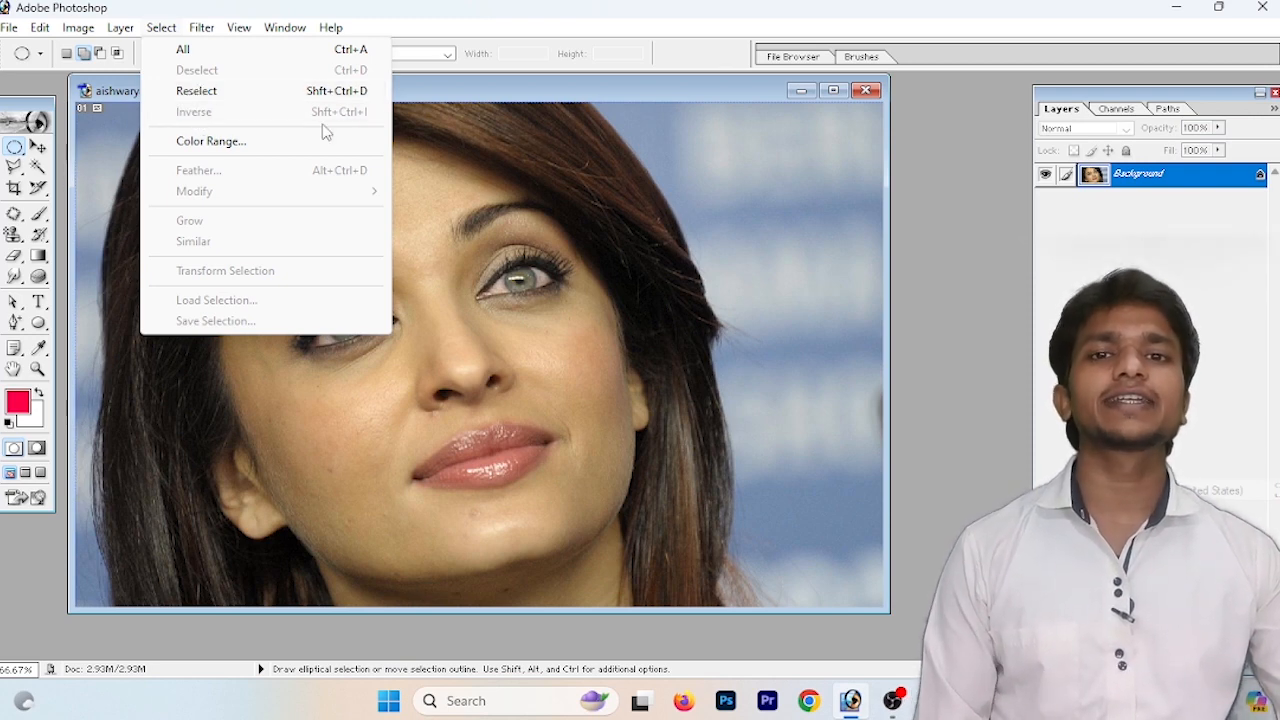
key(Escape)
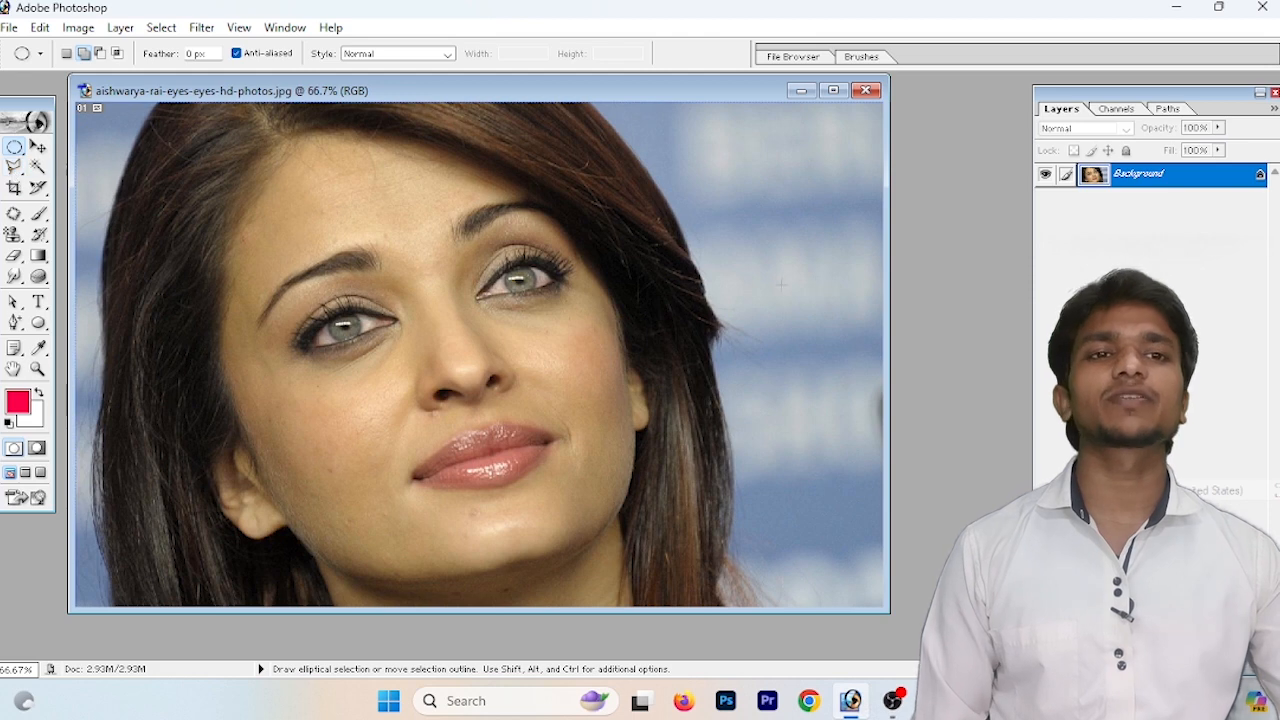
Step: Open ais203a.jpg, close it, and open amrita-rao-wallpaper-37705-5641[1].jpg in its place
key(ctrl+o)
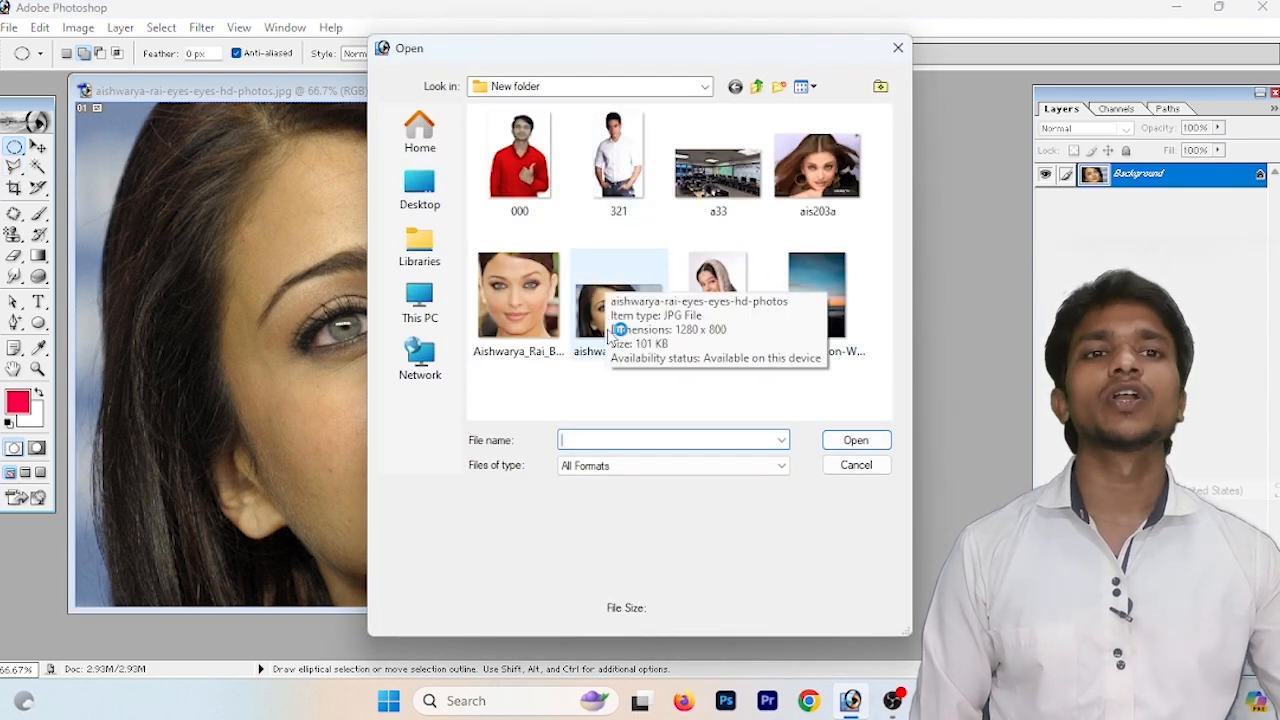
double_click(805, 190)
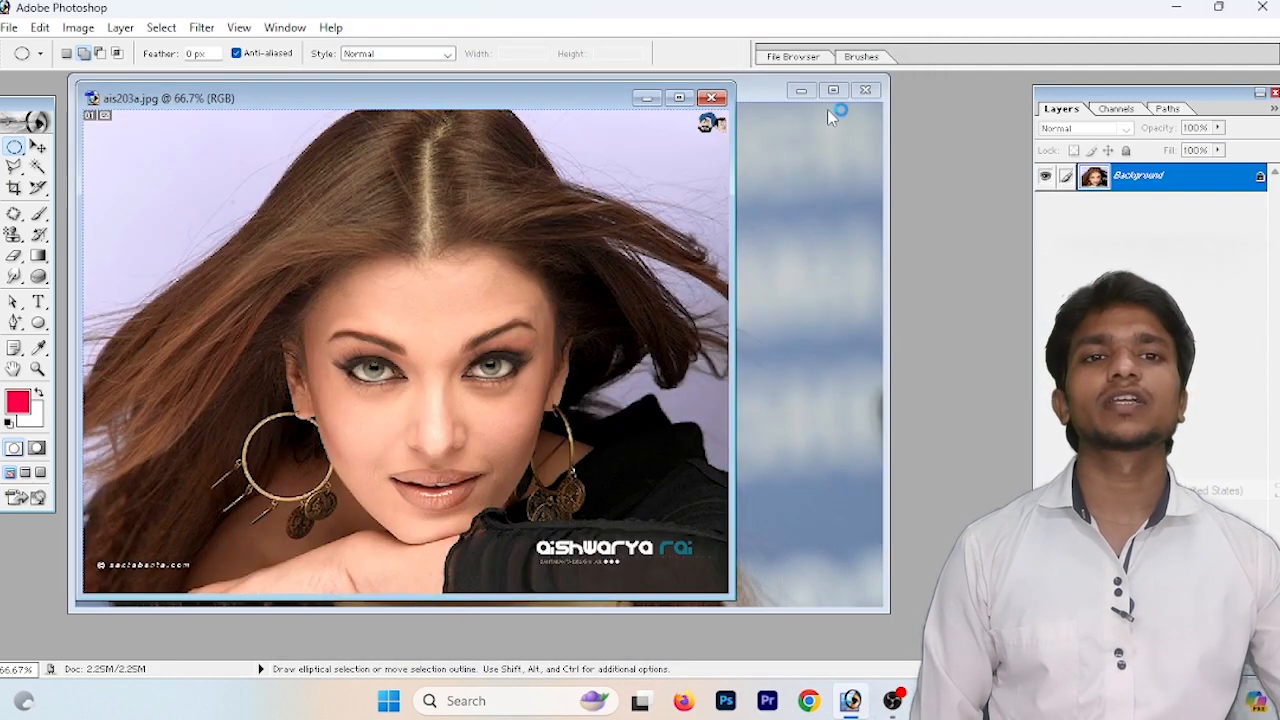
click(740, 102)
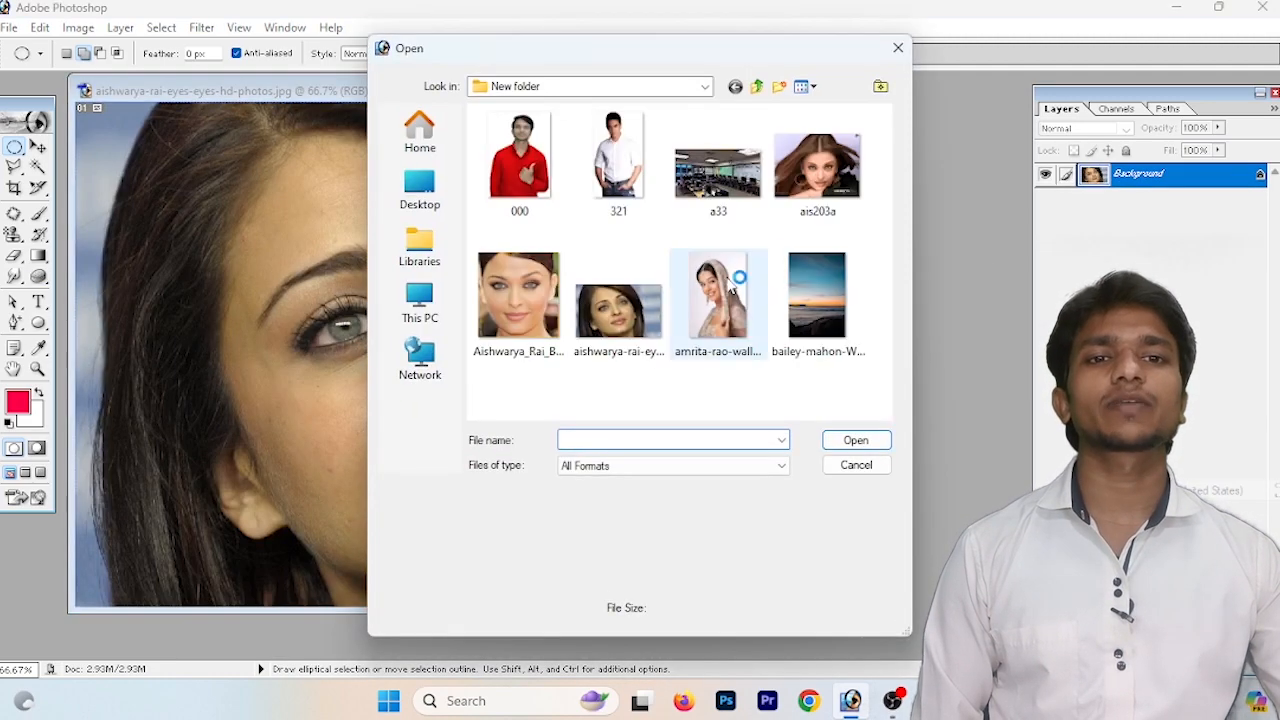
double_click(700, 342)
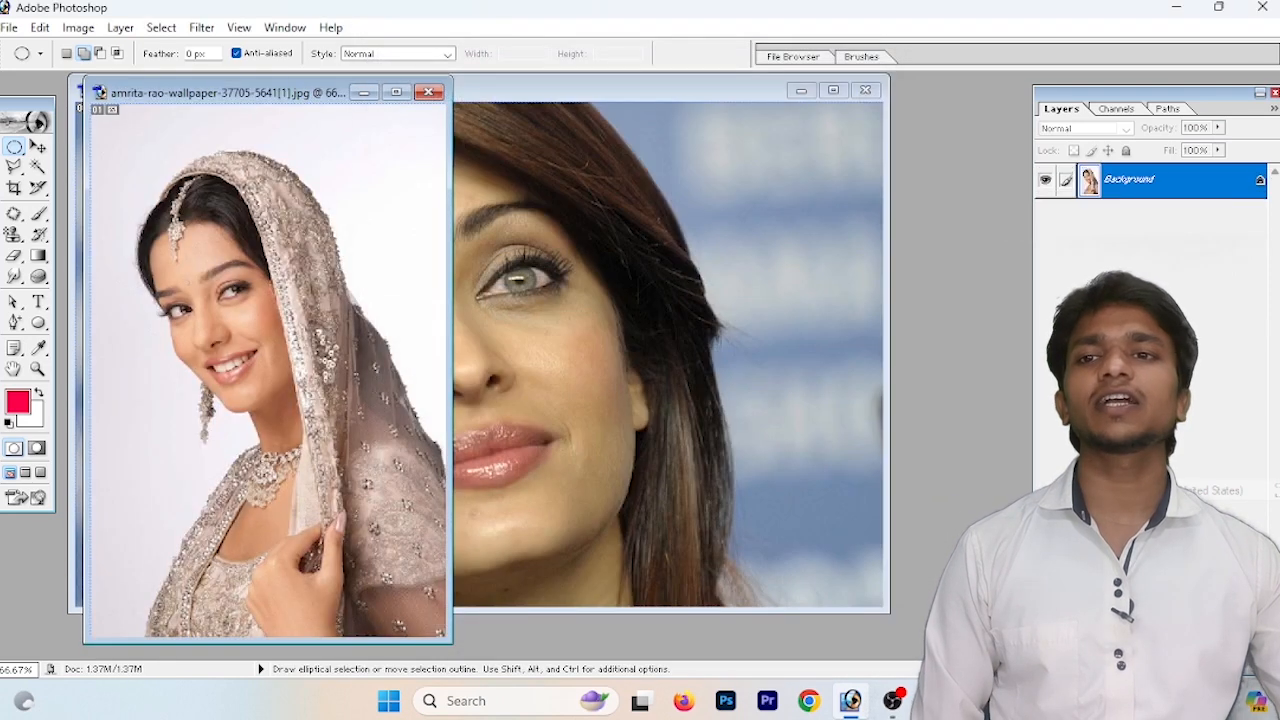
Step: Outline the veiled woman with a closed Polygonal Lasso selection around her head, veil and shoulders
click(15, 167)
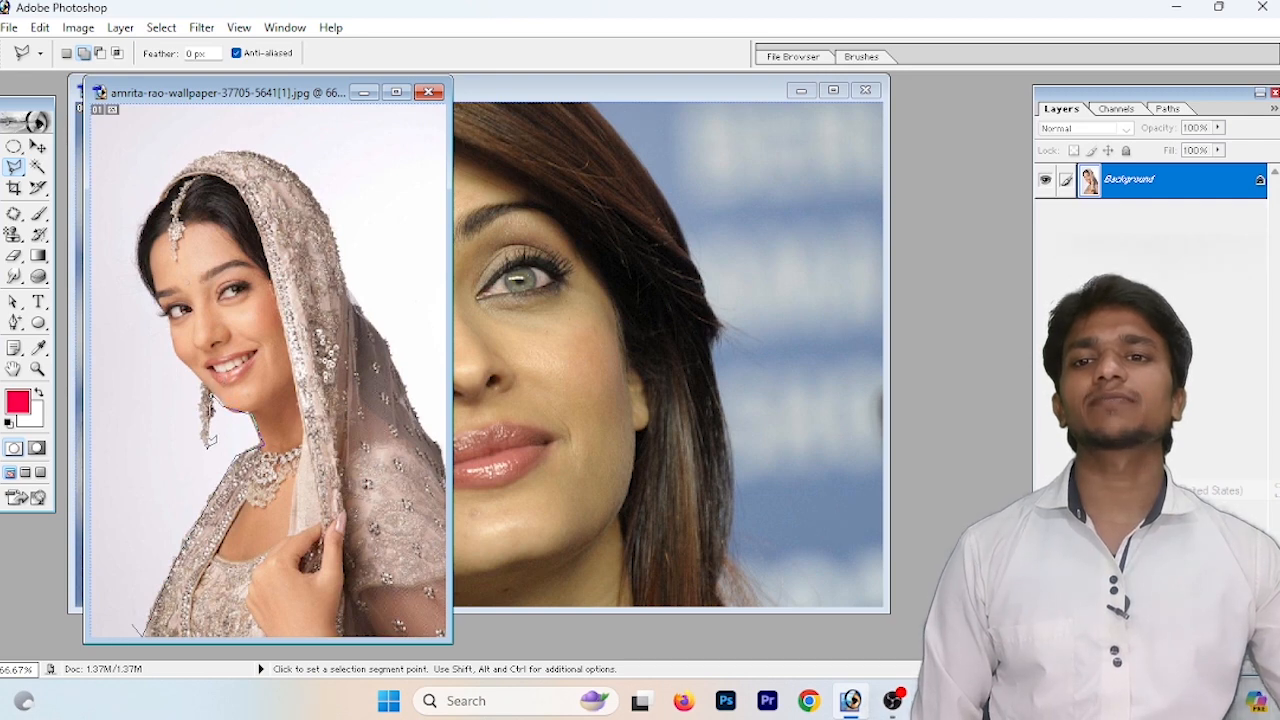
click(159, 318)
click(325, 222)
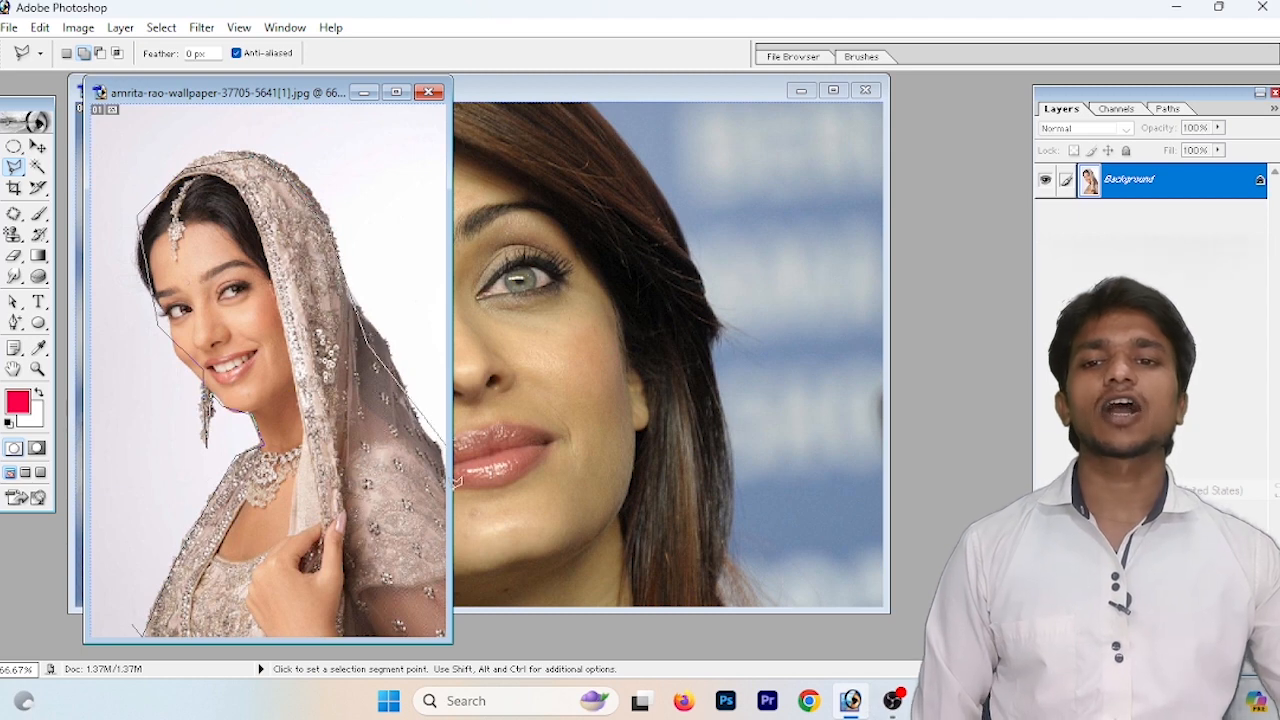
click(456, 565)
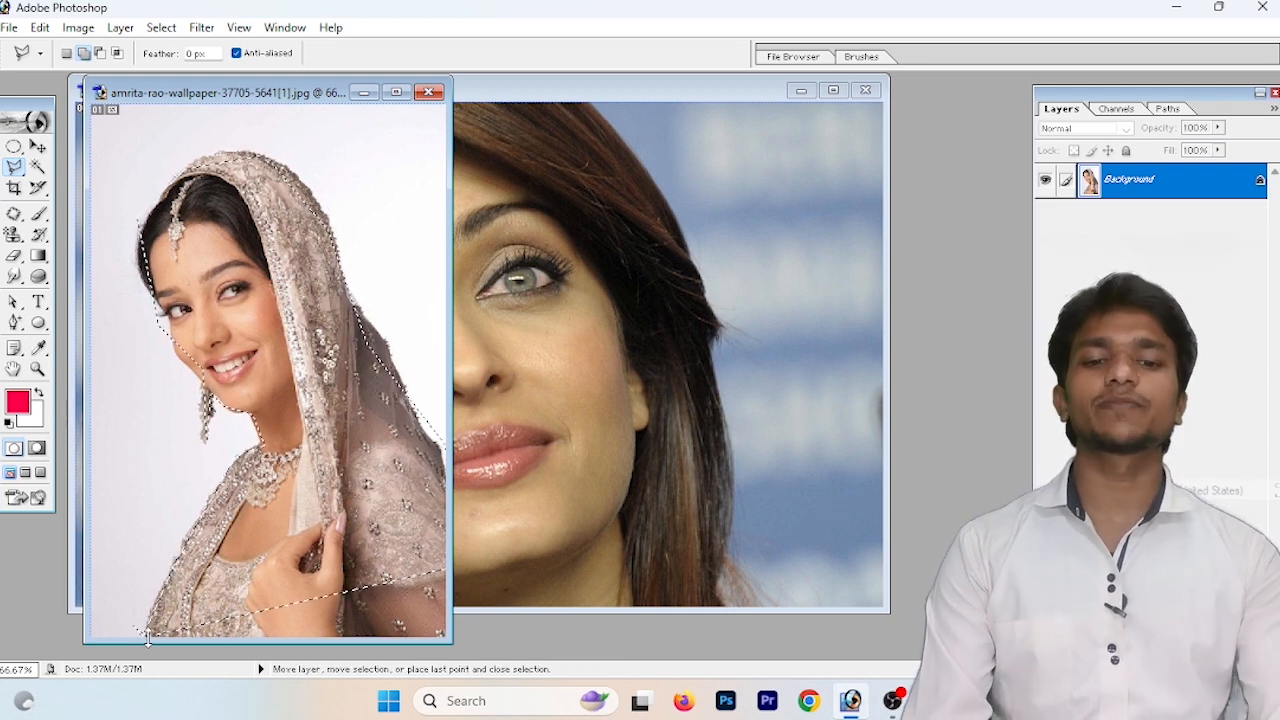
click(147, 638)
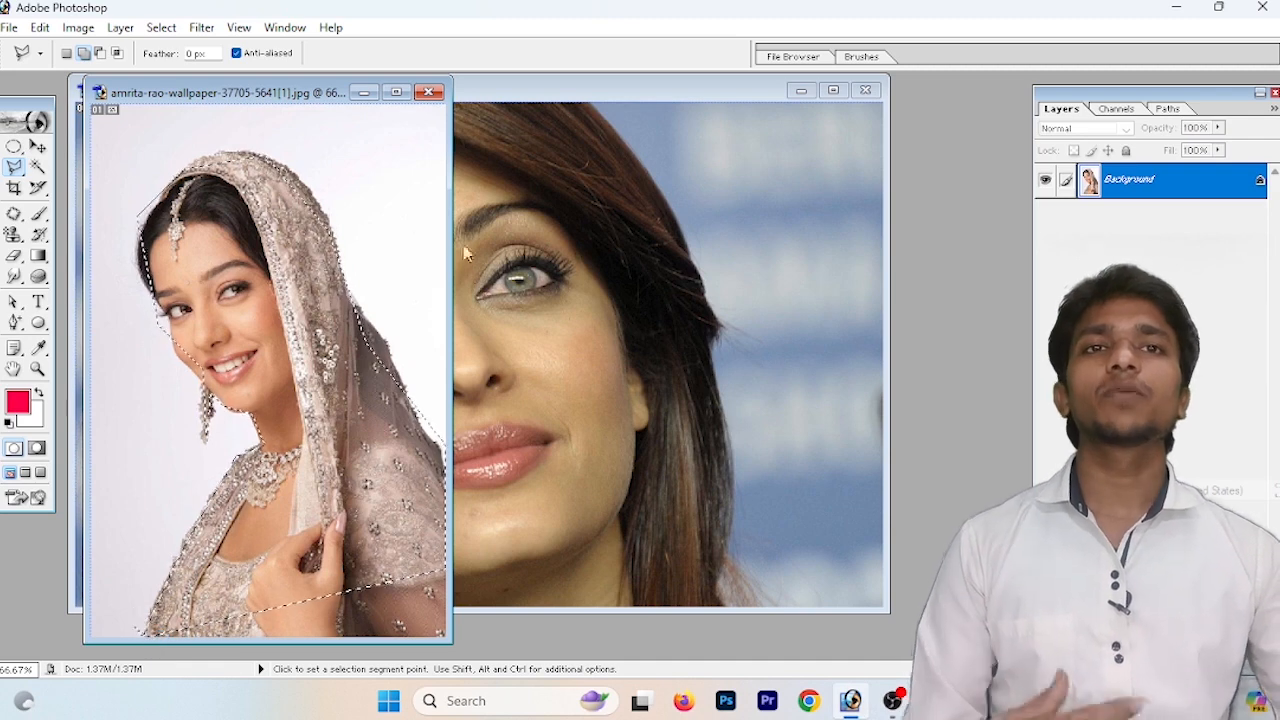
Step: Invert the selection around the veiled woman to the background, and invert it back to her
click(161, 27)
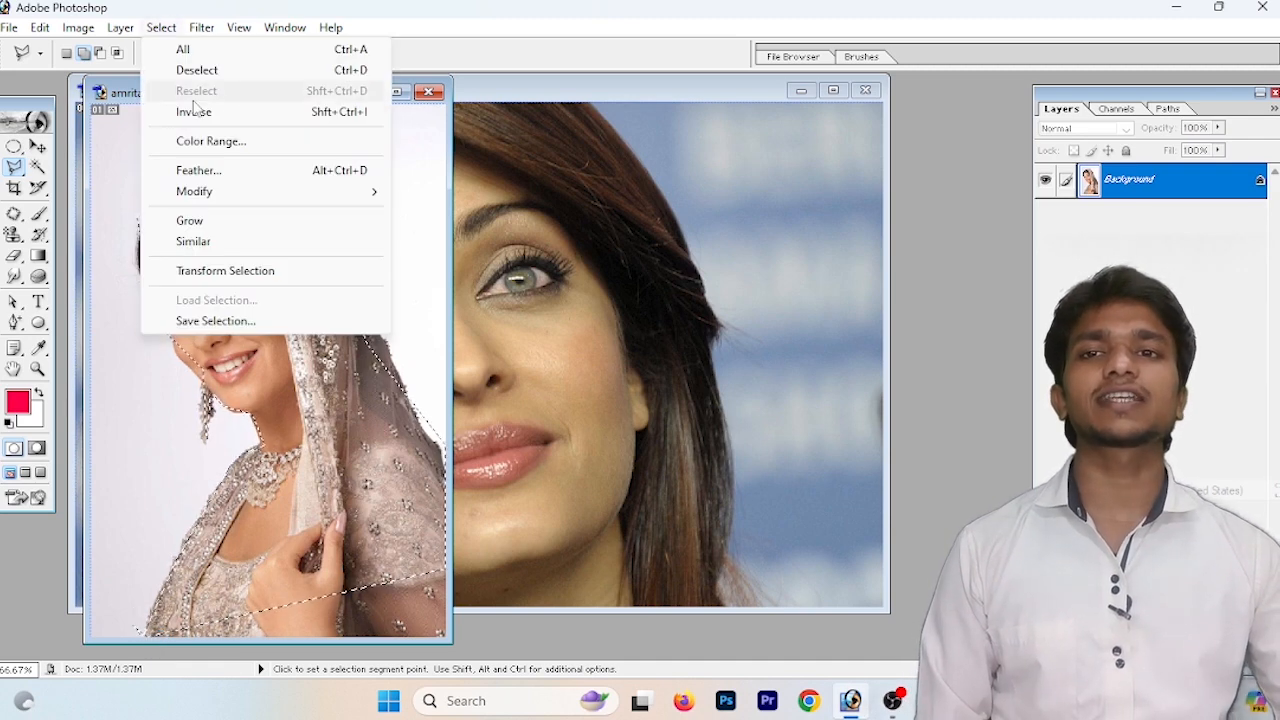
click(230, 111)
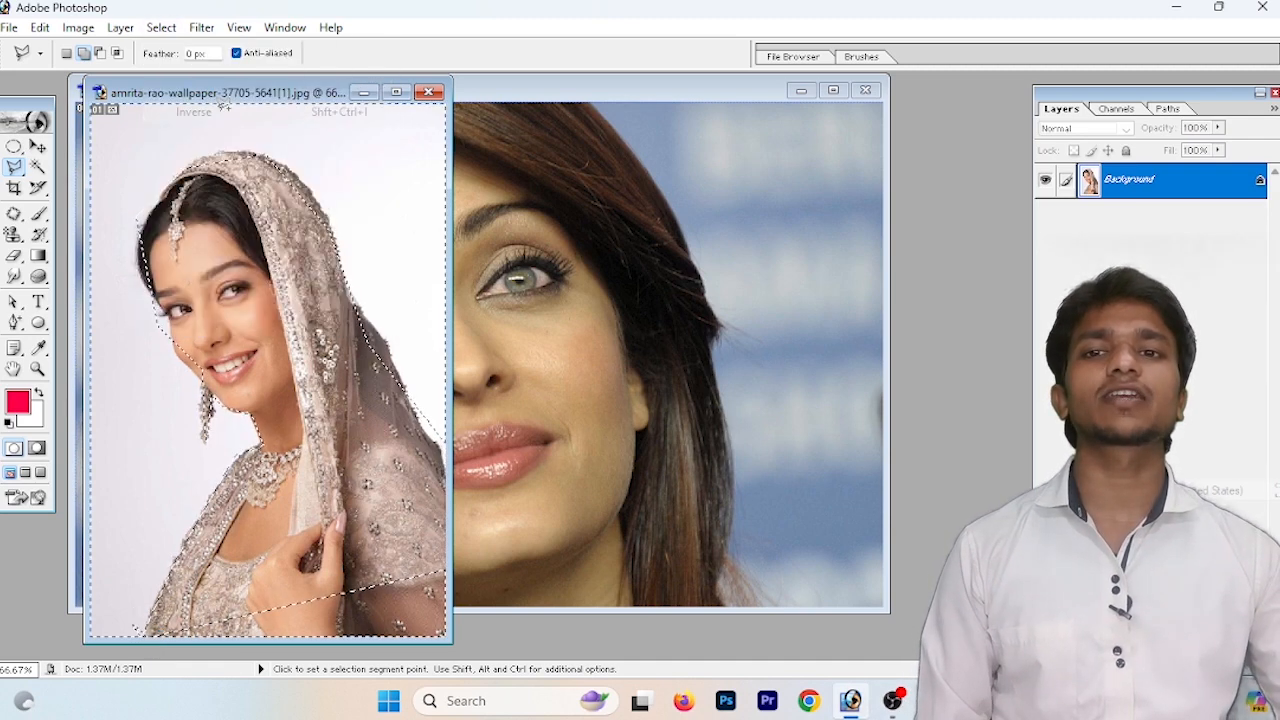
click(162, 28)
click(208, 108)
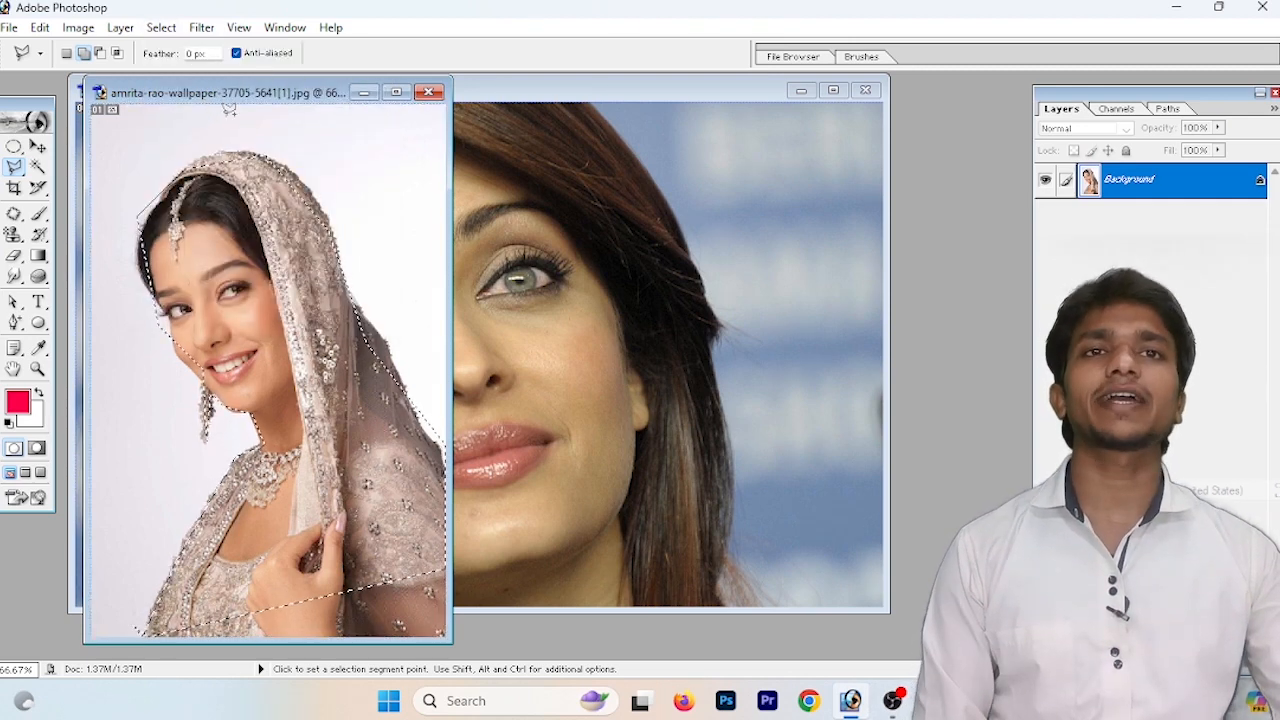
Step: Switch to the aishwarya-rai-eyes-eyes-hd-photos.jpg image and open the Color Range dialog for it
click(119, 28)
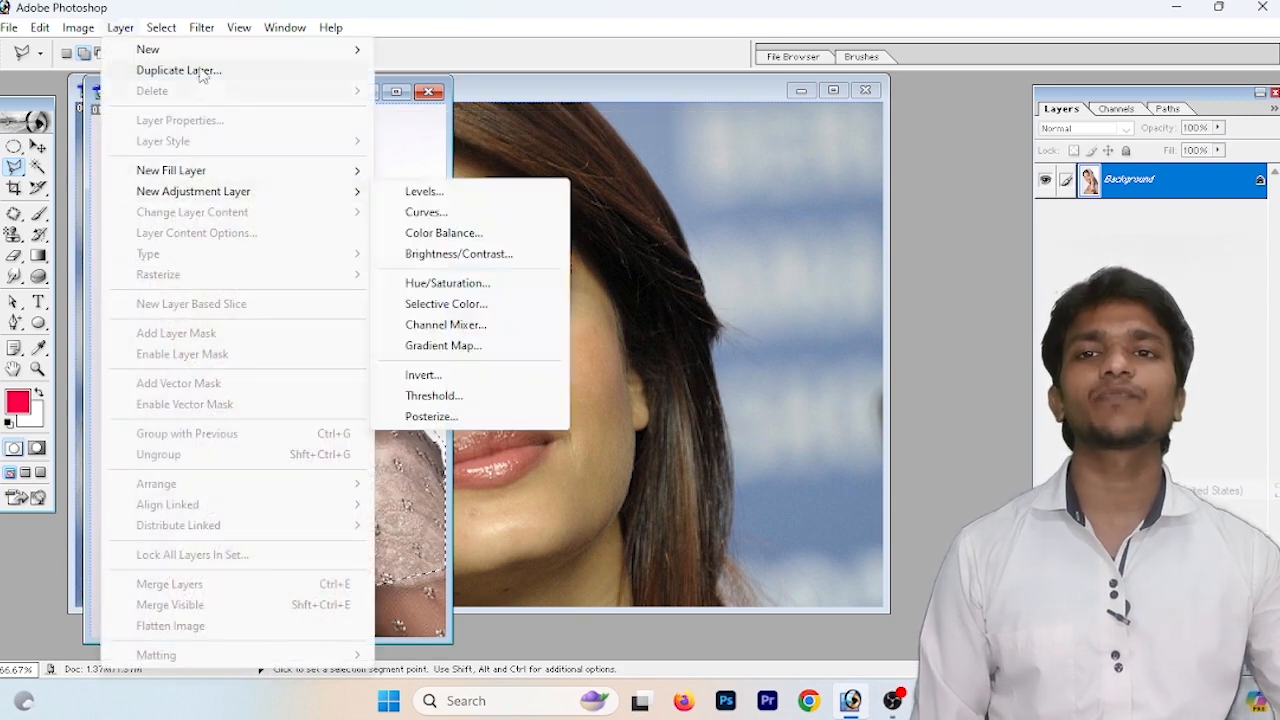
click(161, 27)
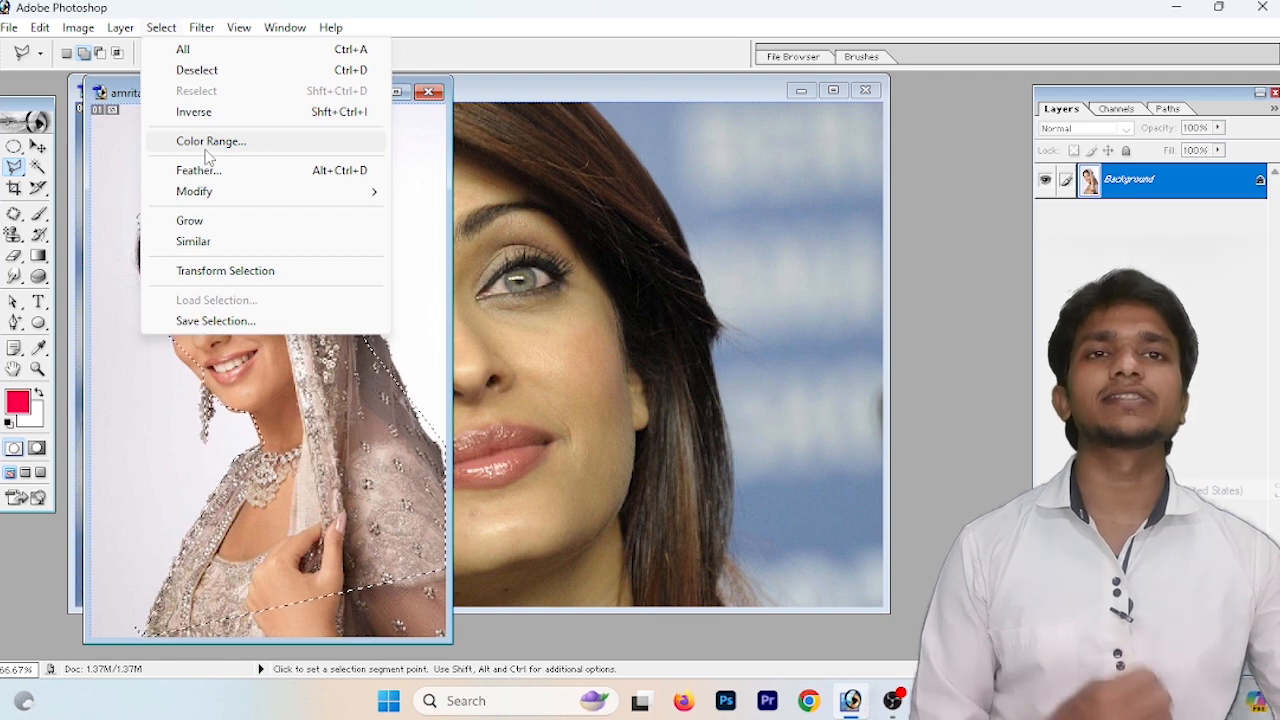
click(652, 332)
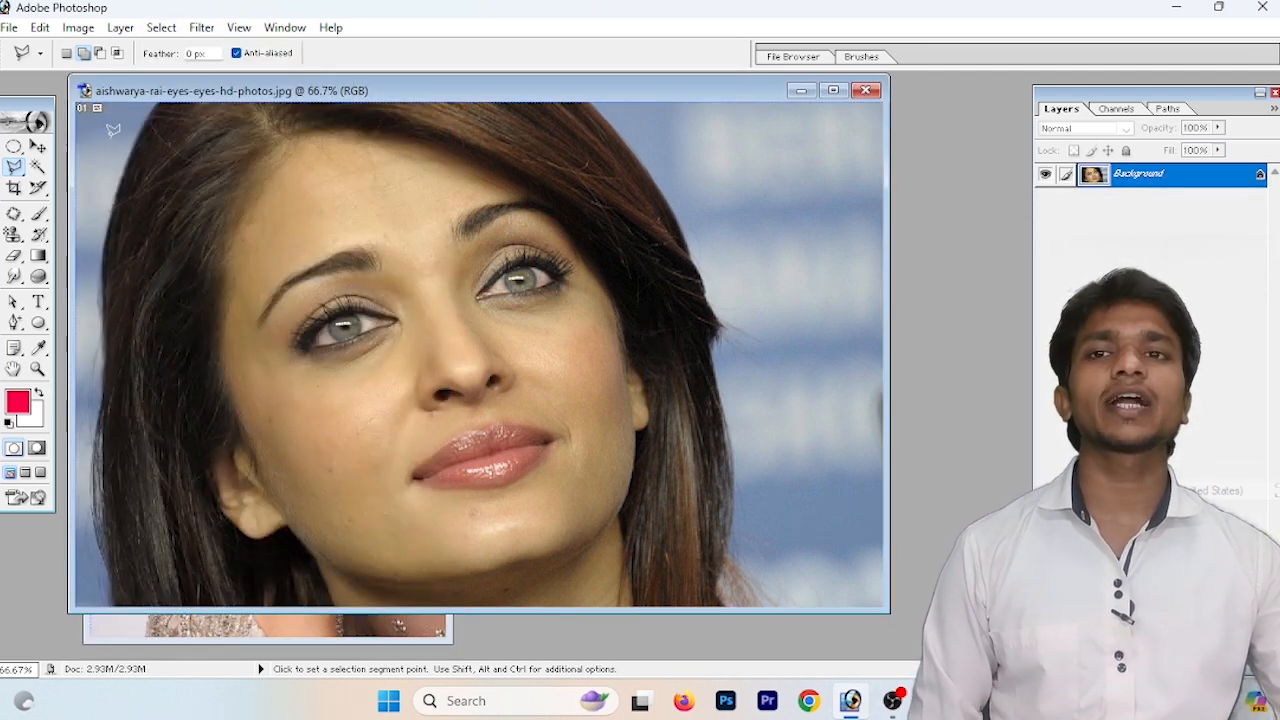
click(120, 27)
click(161, 27)
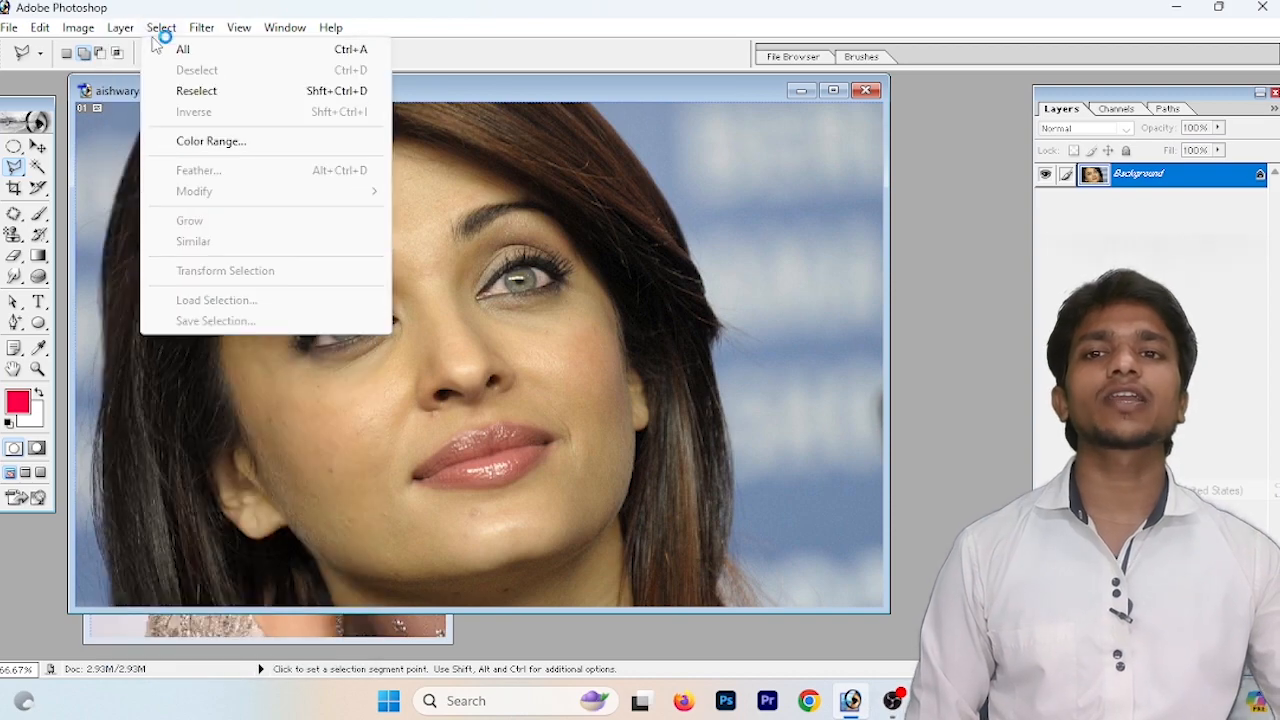
click(210, 141)
Step: Show the selection in the Color Range preview, select the portrait's Reds, and dismiss the warning
drag(680, 169, 894, 73)
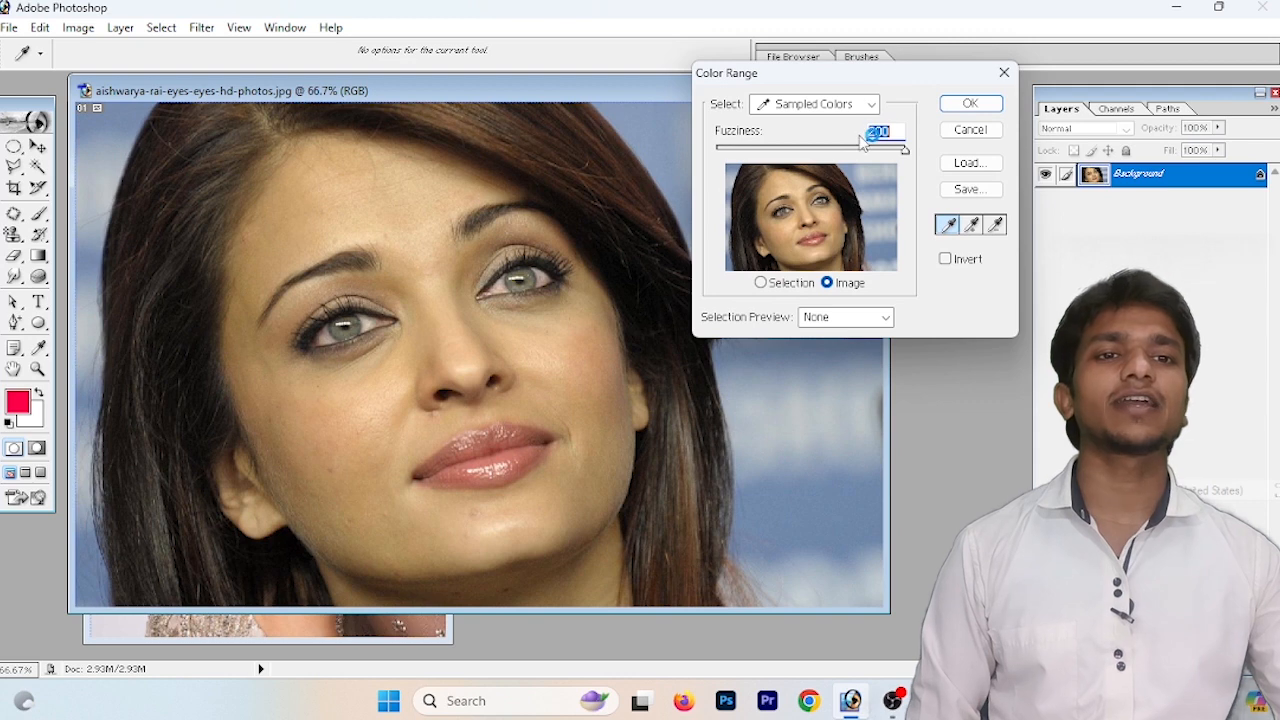
click(761, 283)
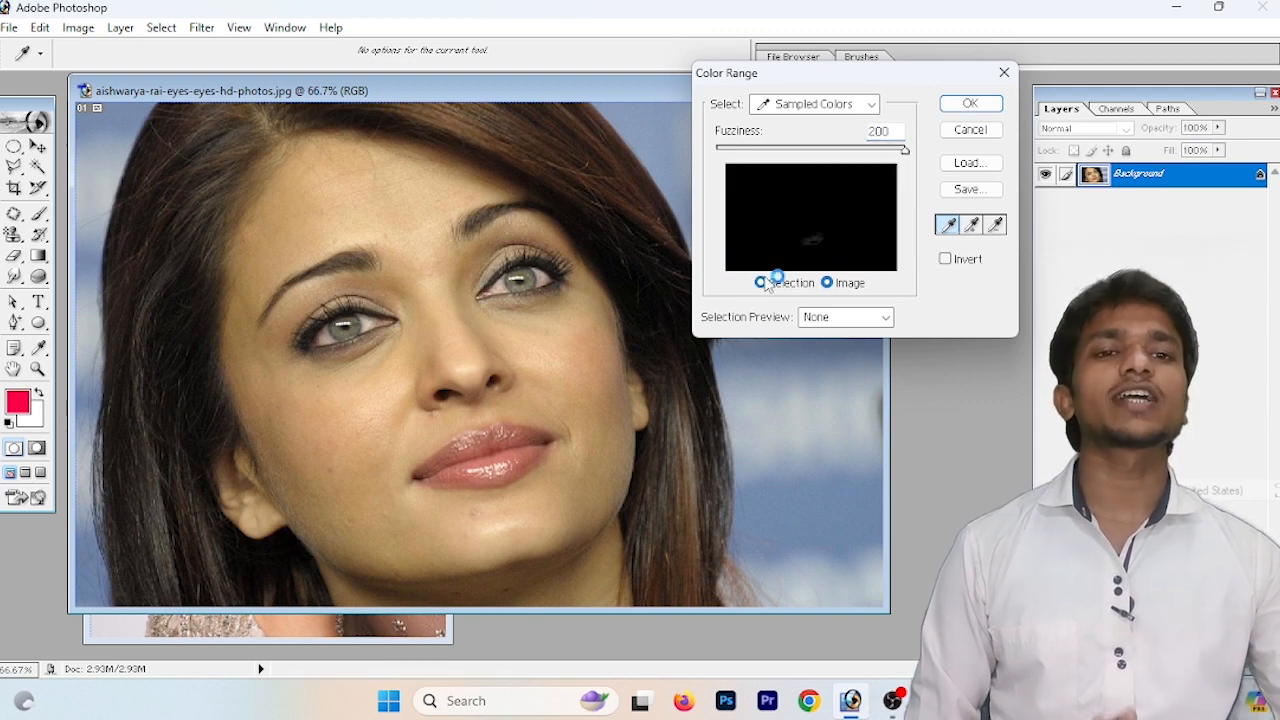
click(845, 106)
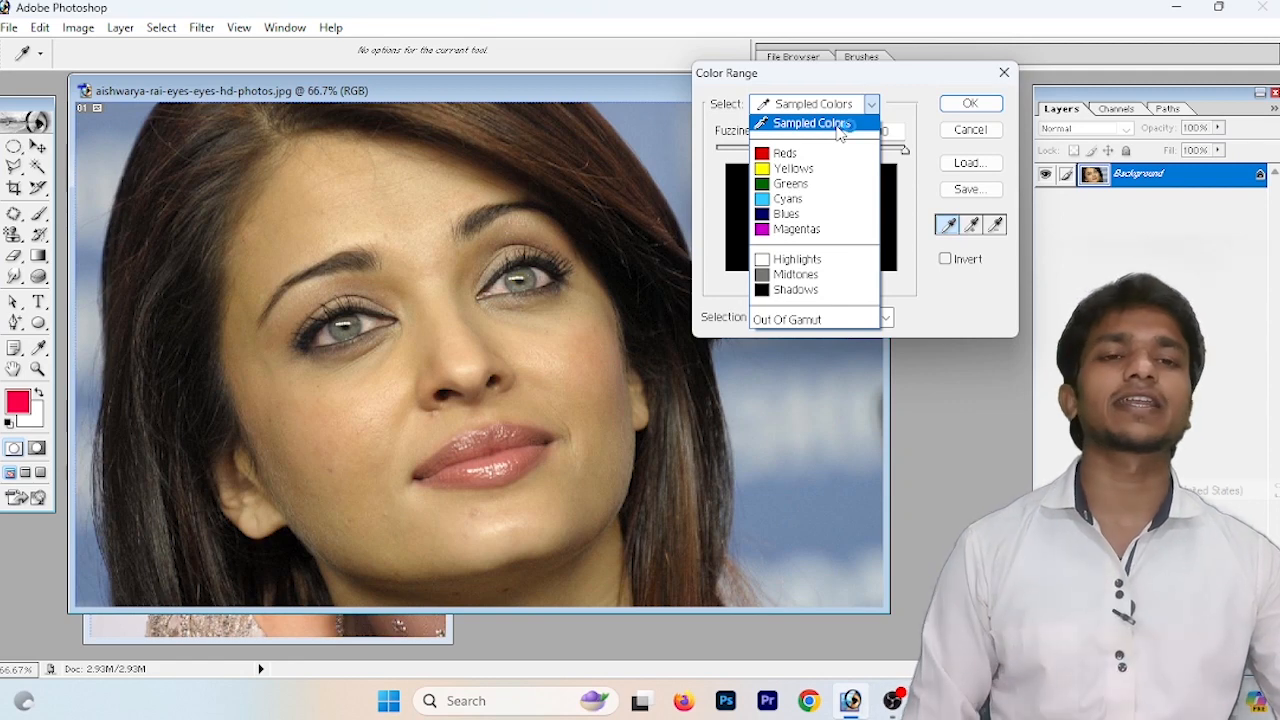
click(826, 153)
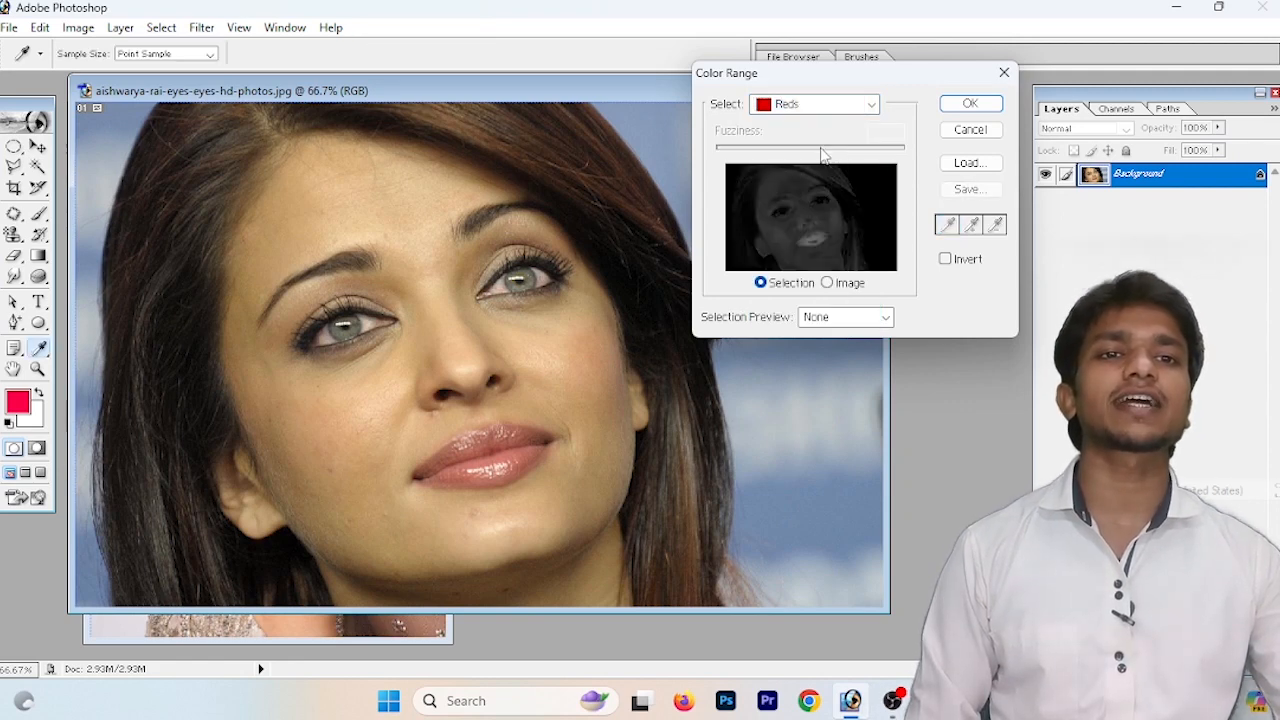
click(960, 105)
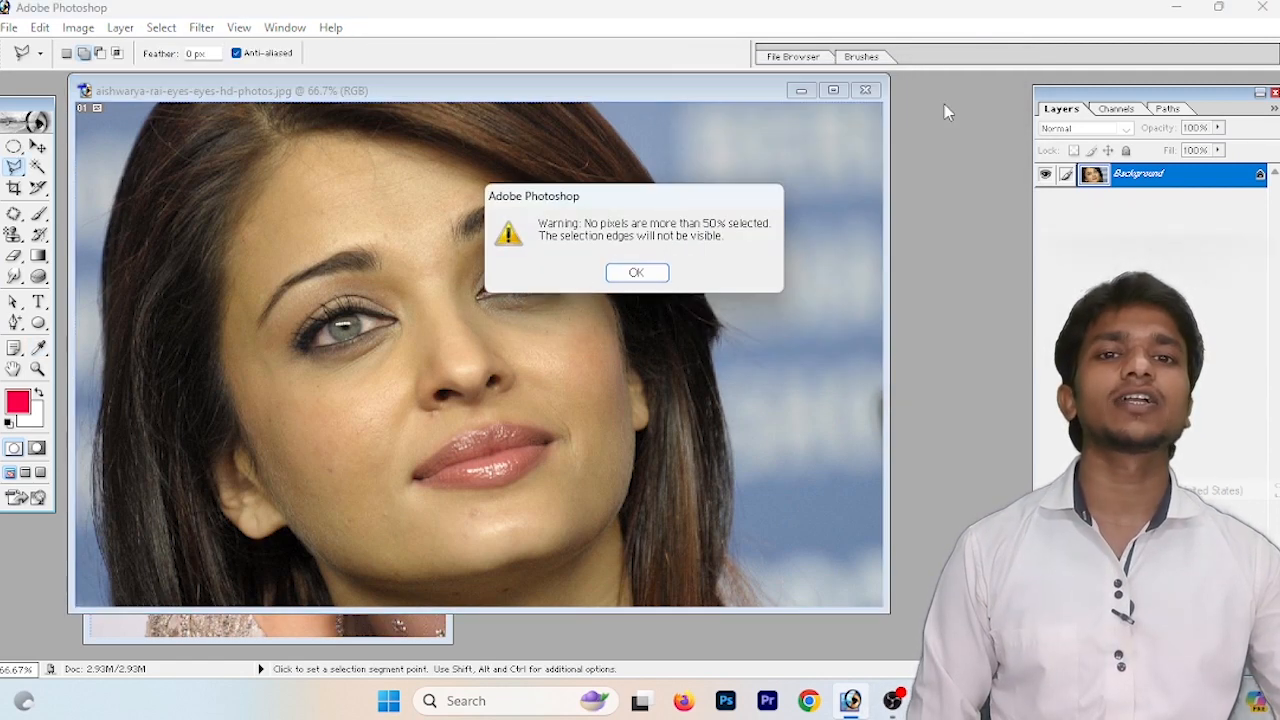
click(646, 274)
key(l)
Step: Reopen Color Range for the portrait and set the colours to select to Reds
click(158, 28)
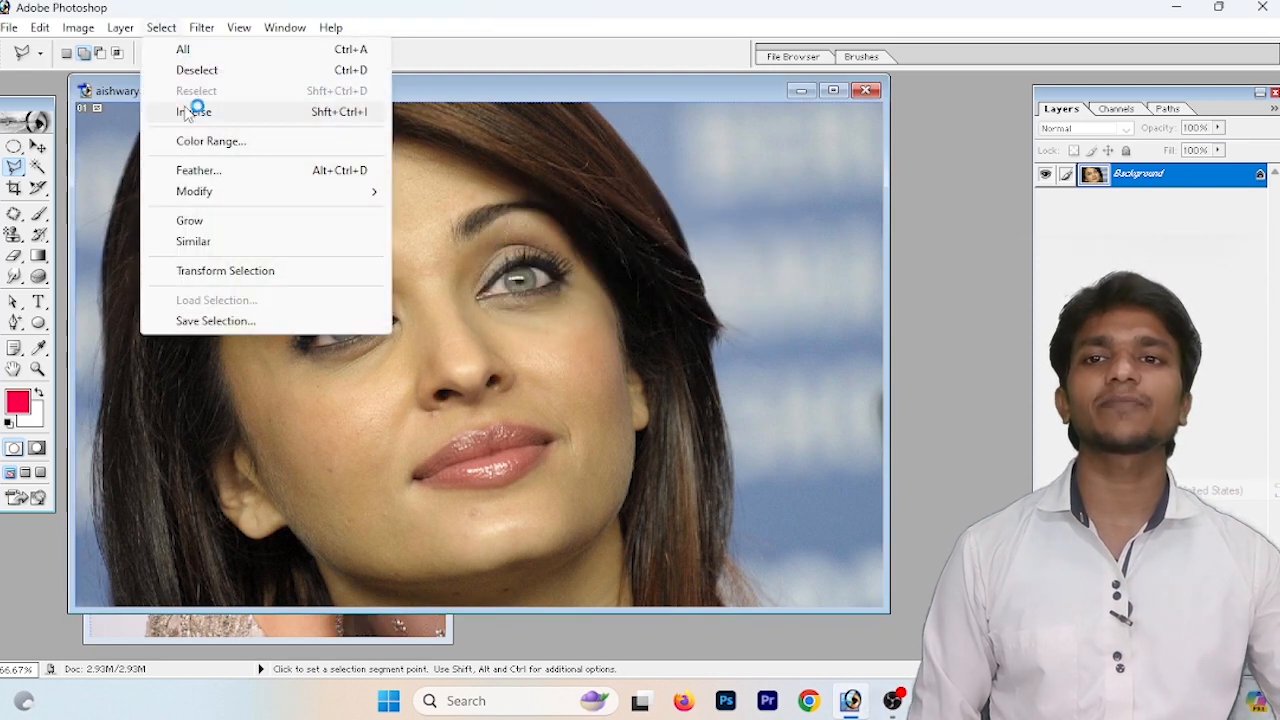
click(205, 141)
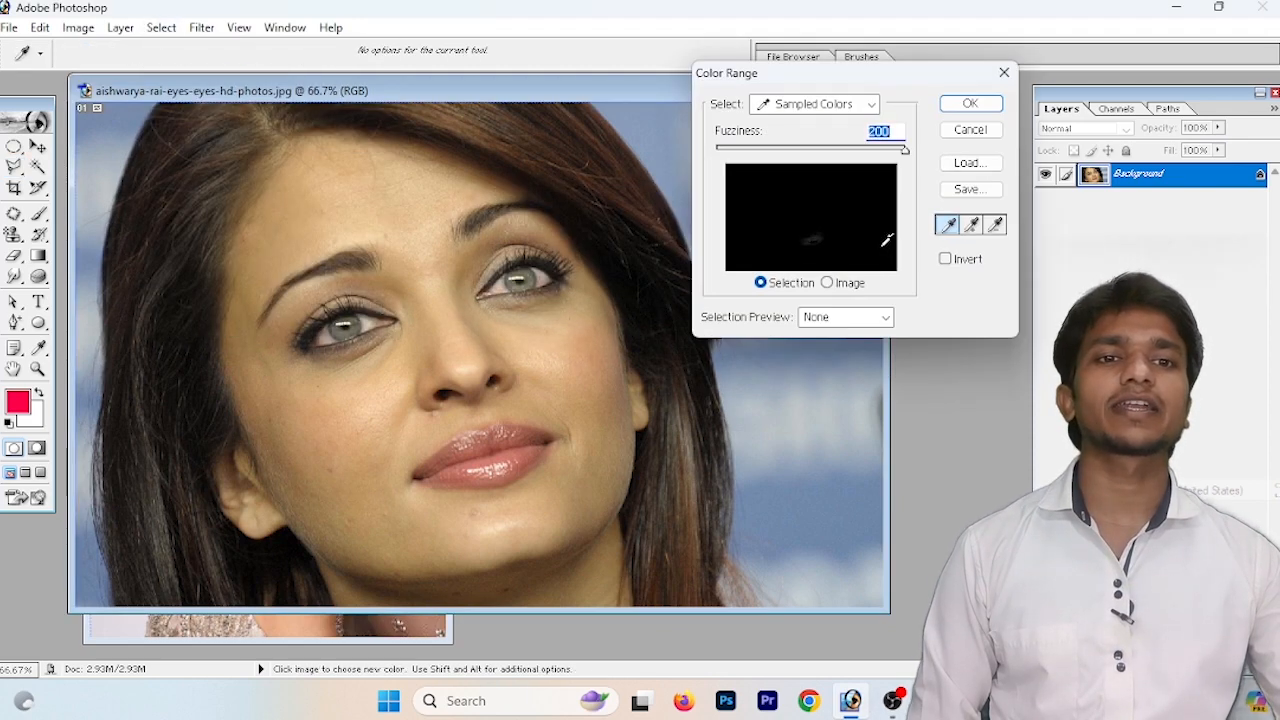
drag(904, 150, 888, 152)
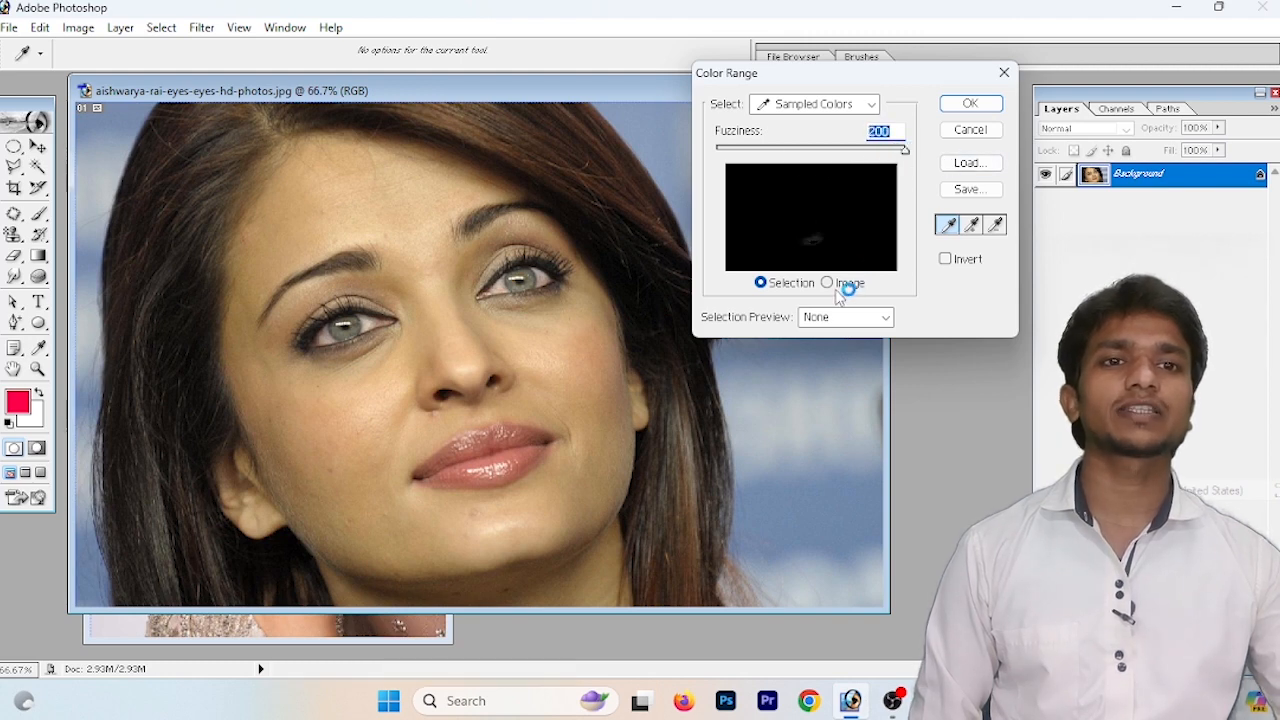
click(805, 104)
click(800, 153)
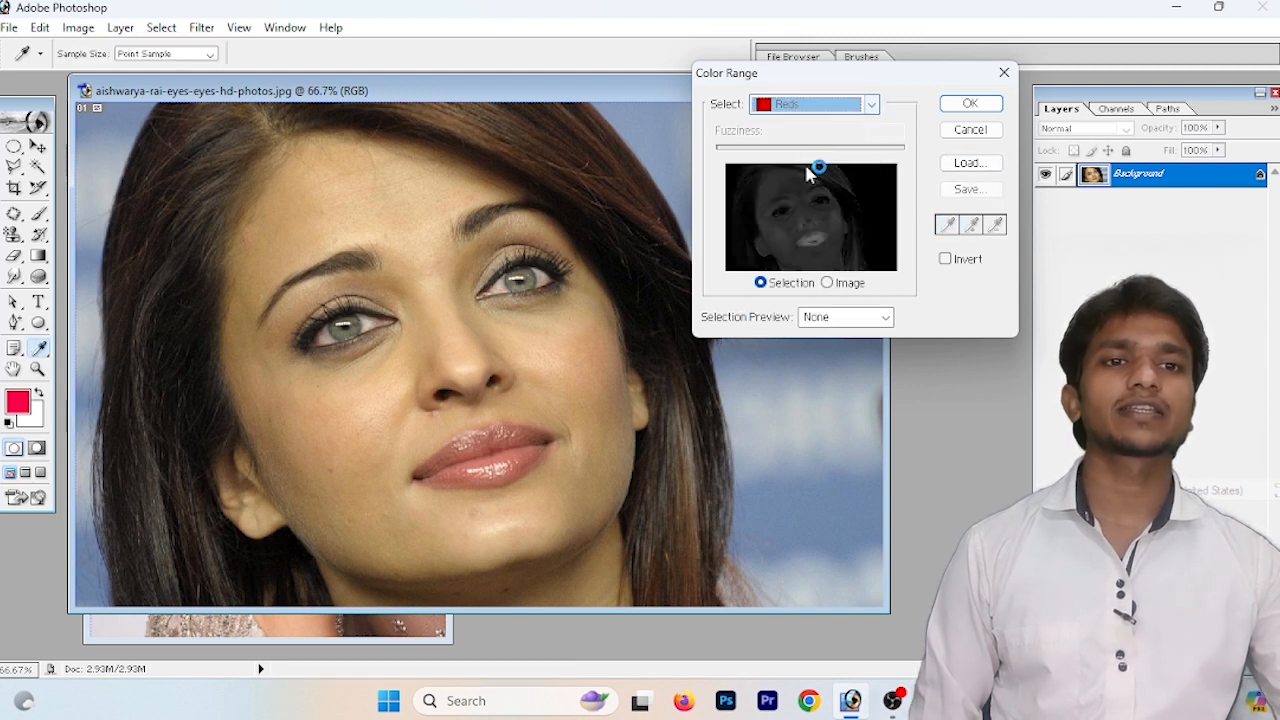
Step: Preview the reds on the image as a White Matte, and set the selection preview back to None
click(812, 318)
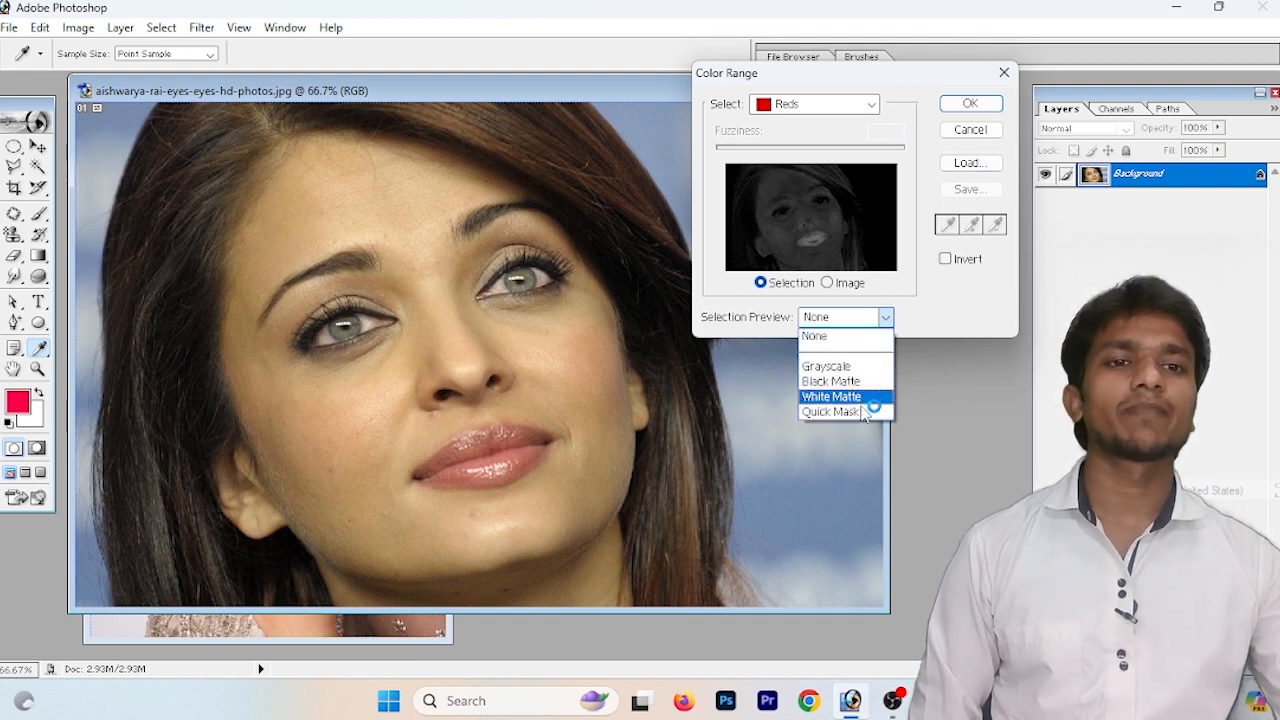
click(866, 397)
click(870, 318)
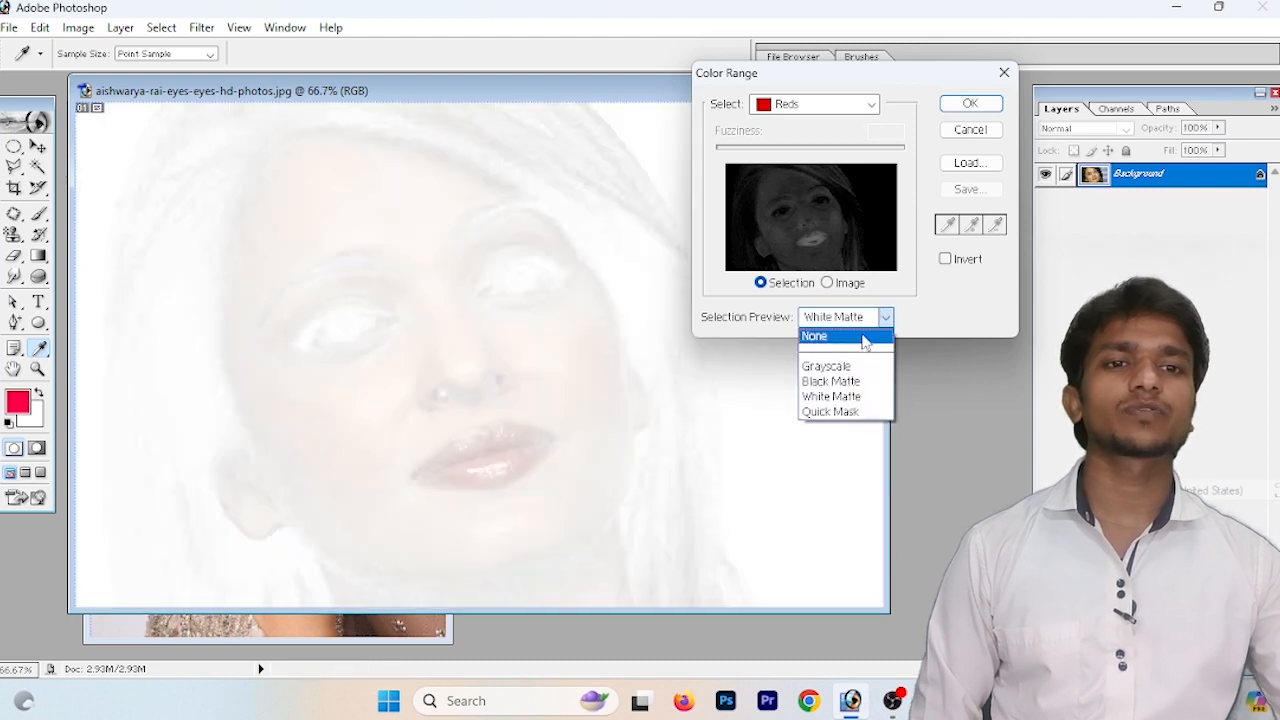
click(868, 336)
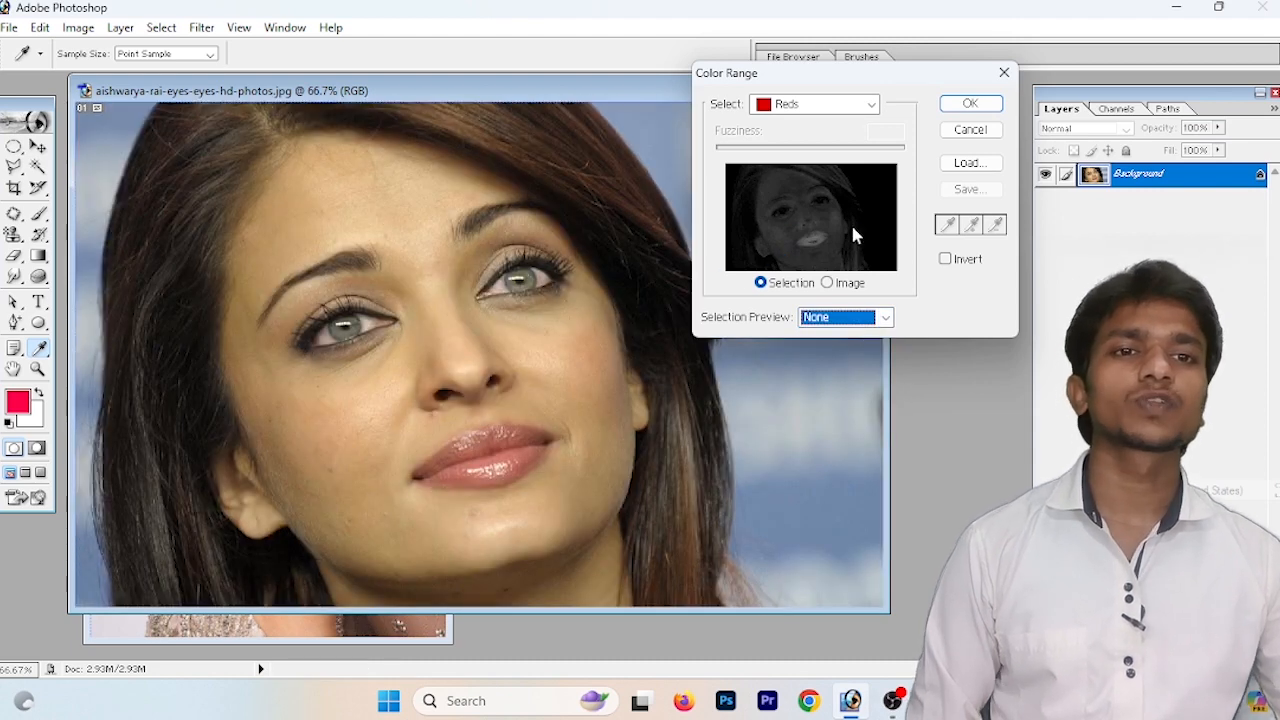
Step: Select the dark hair with Color Range using Sampled Colors, a Fuzziness of 183 and a sample from the hair
click(778, 106)
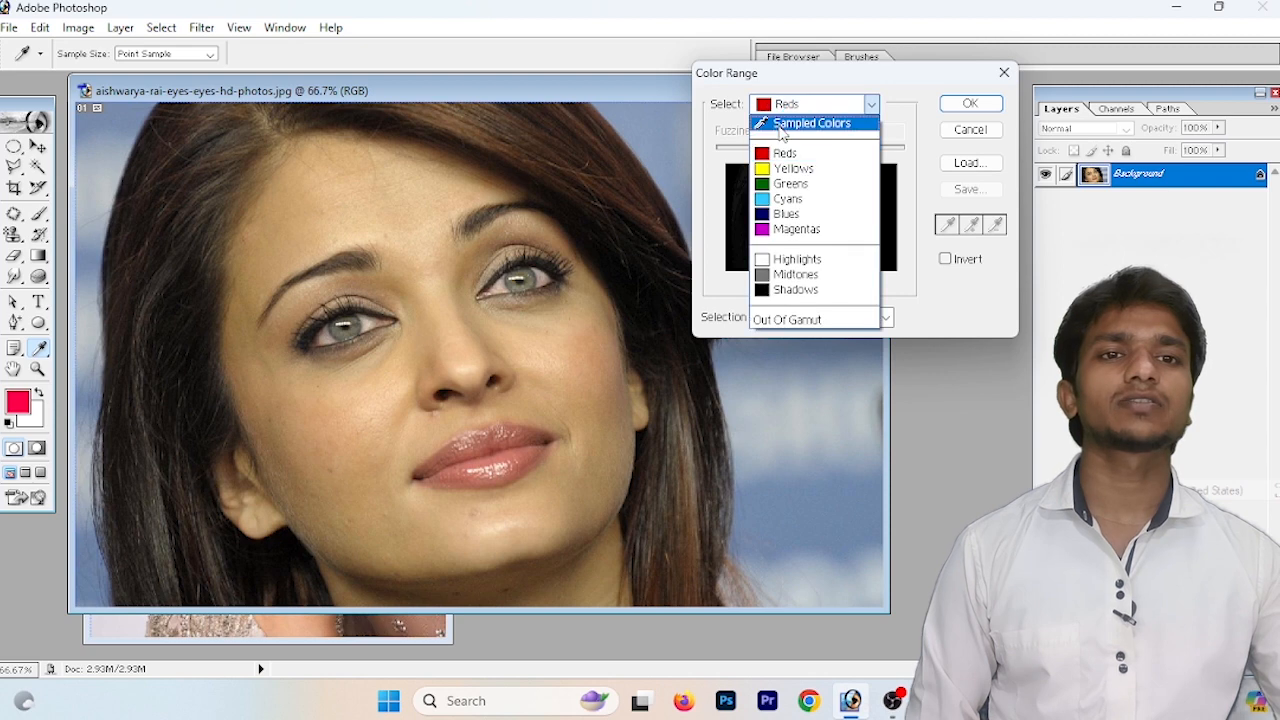
click(785, 120)
click(812, 195)
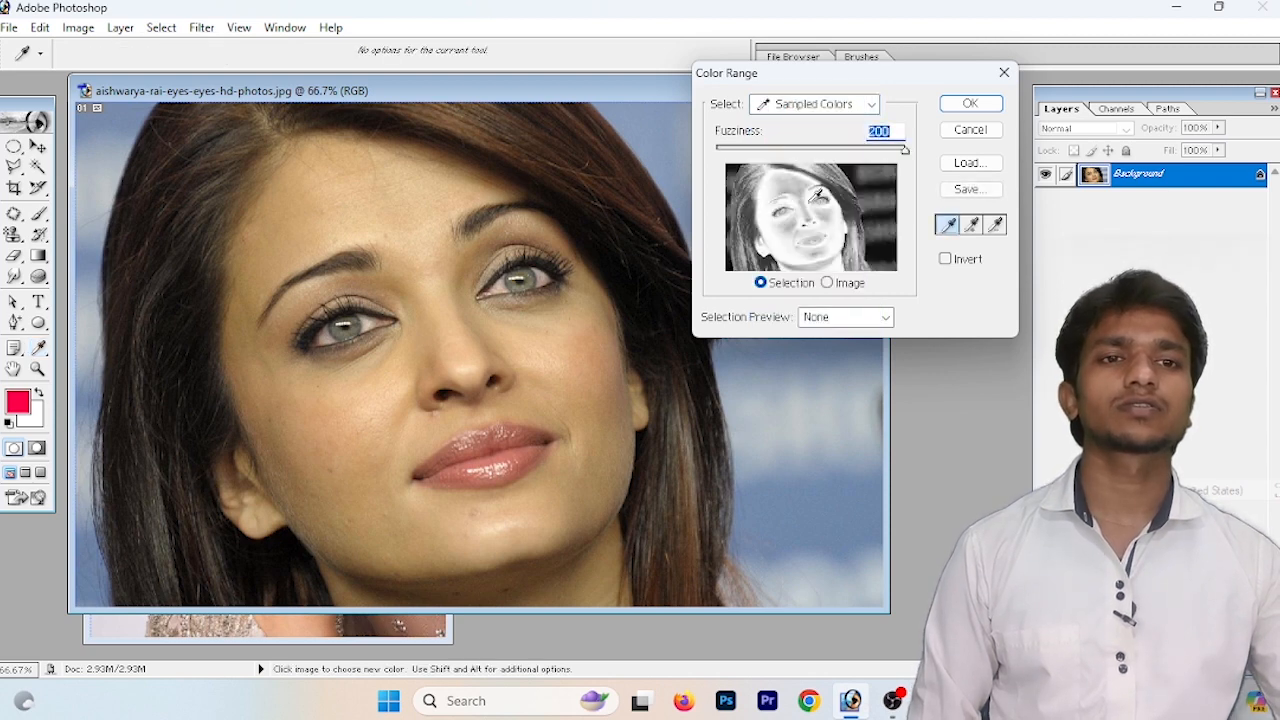
click(817, 106)
click(828, 118)
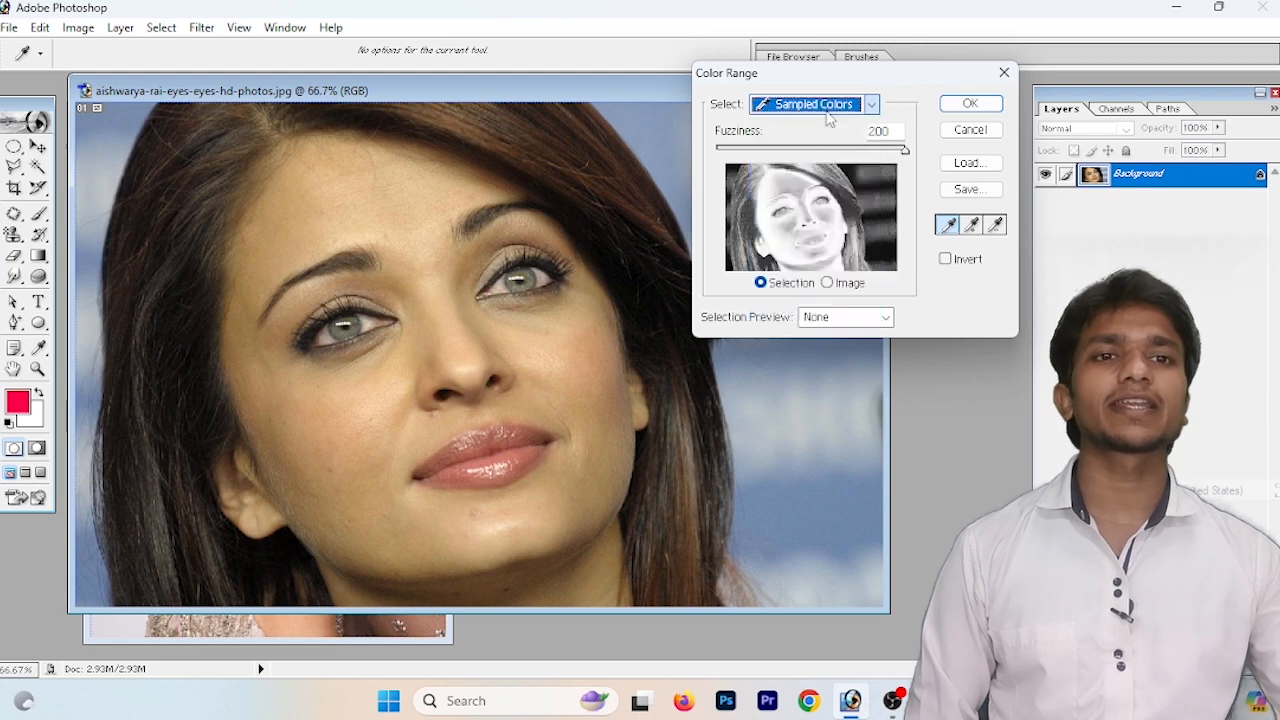
drag(904, 149, 889, 149)
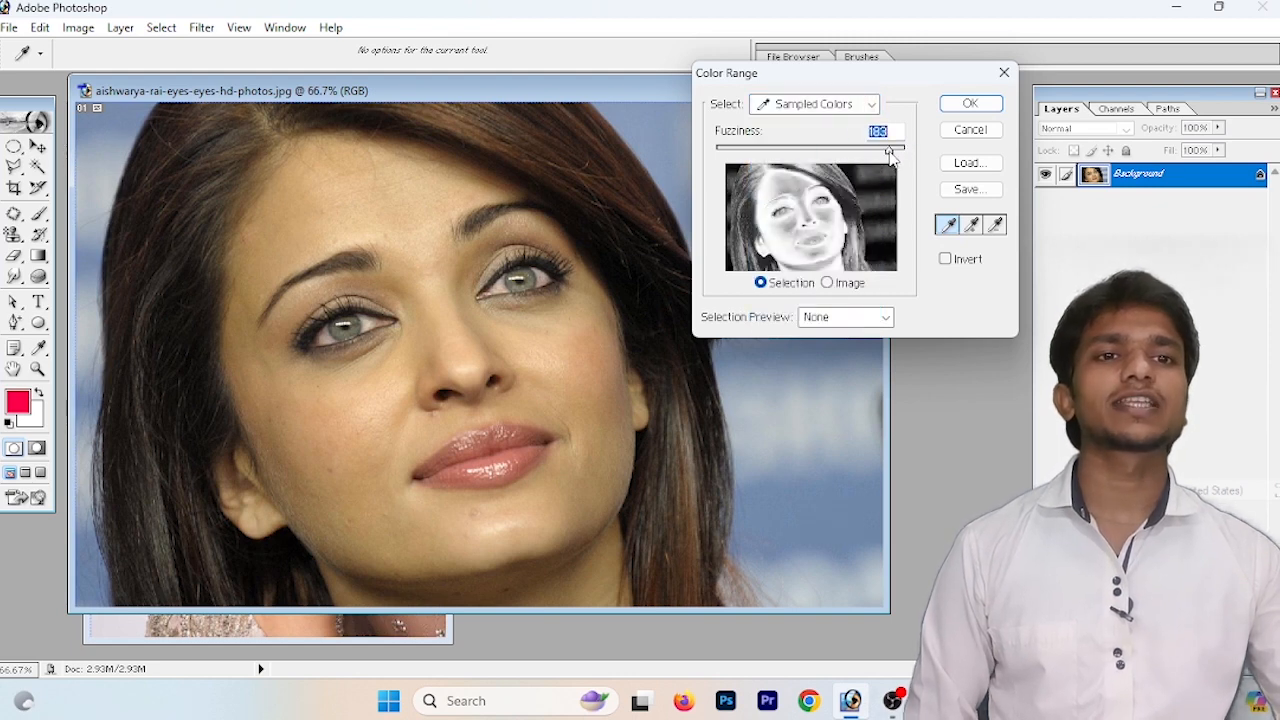
click(848, 179)
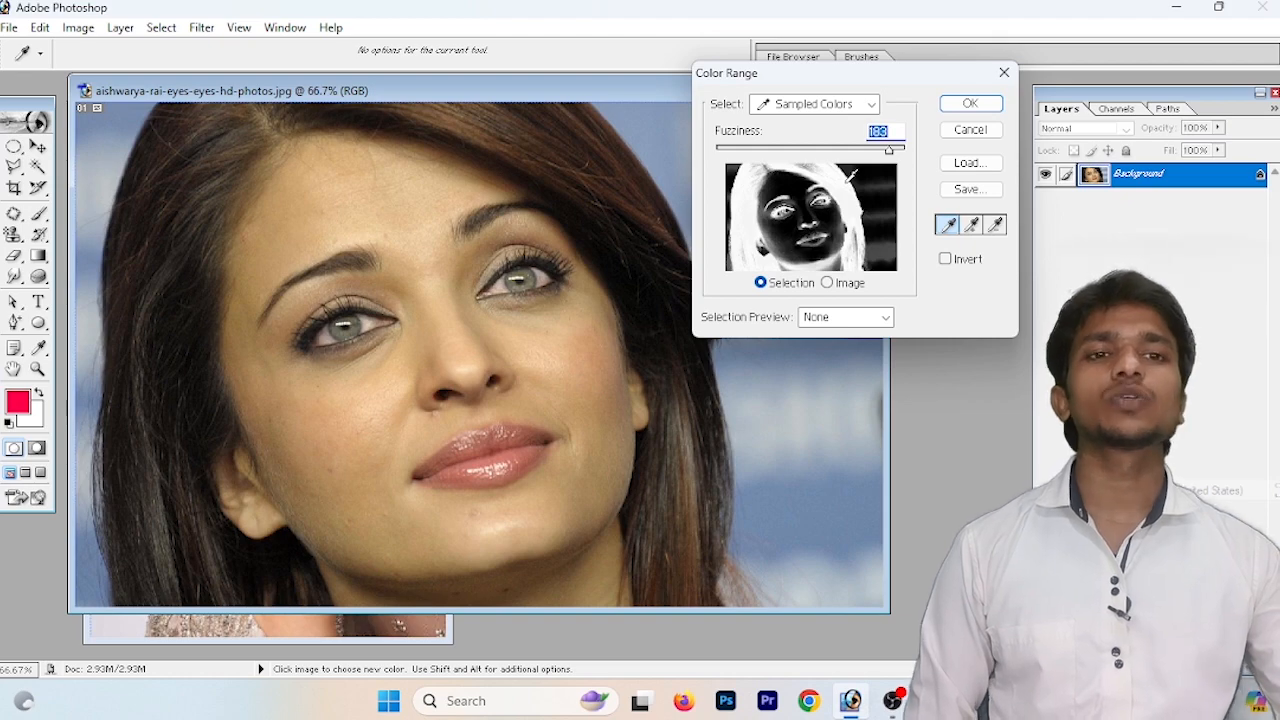
click(960, 106)
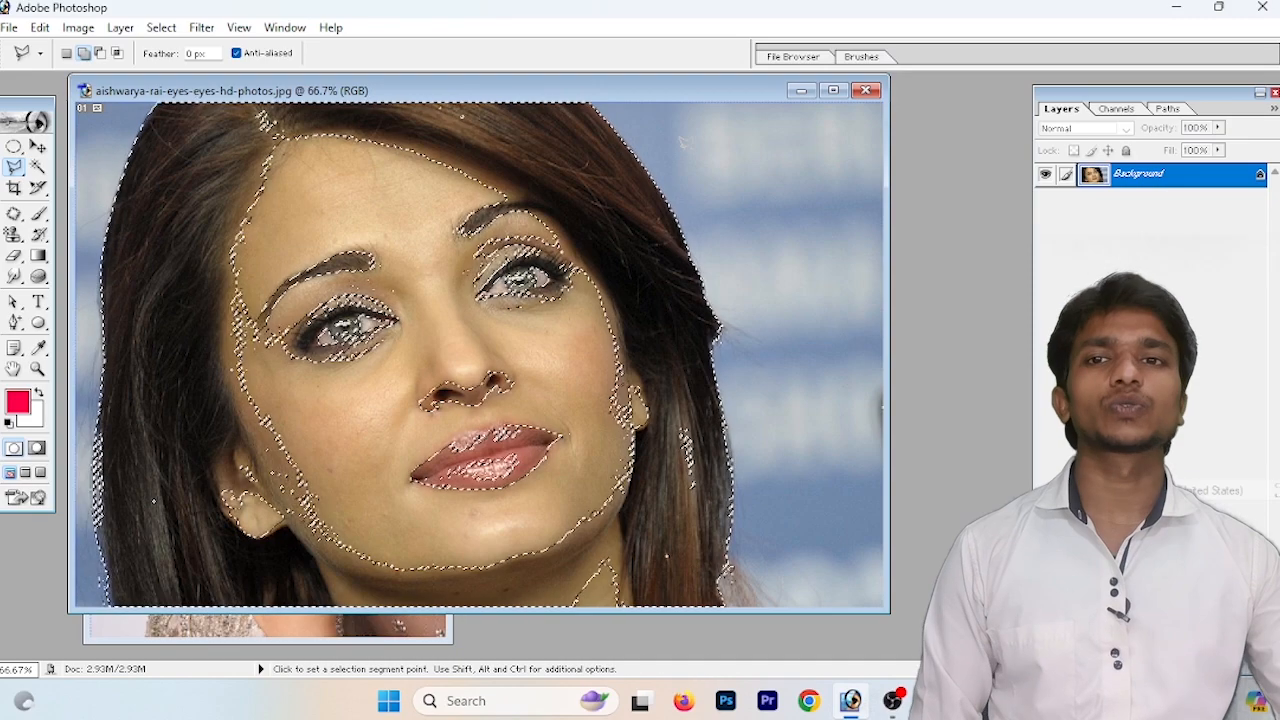
Step: Use Color Range to select the portrait's Shadows, and deselect everything
click(161, 27)
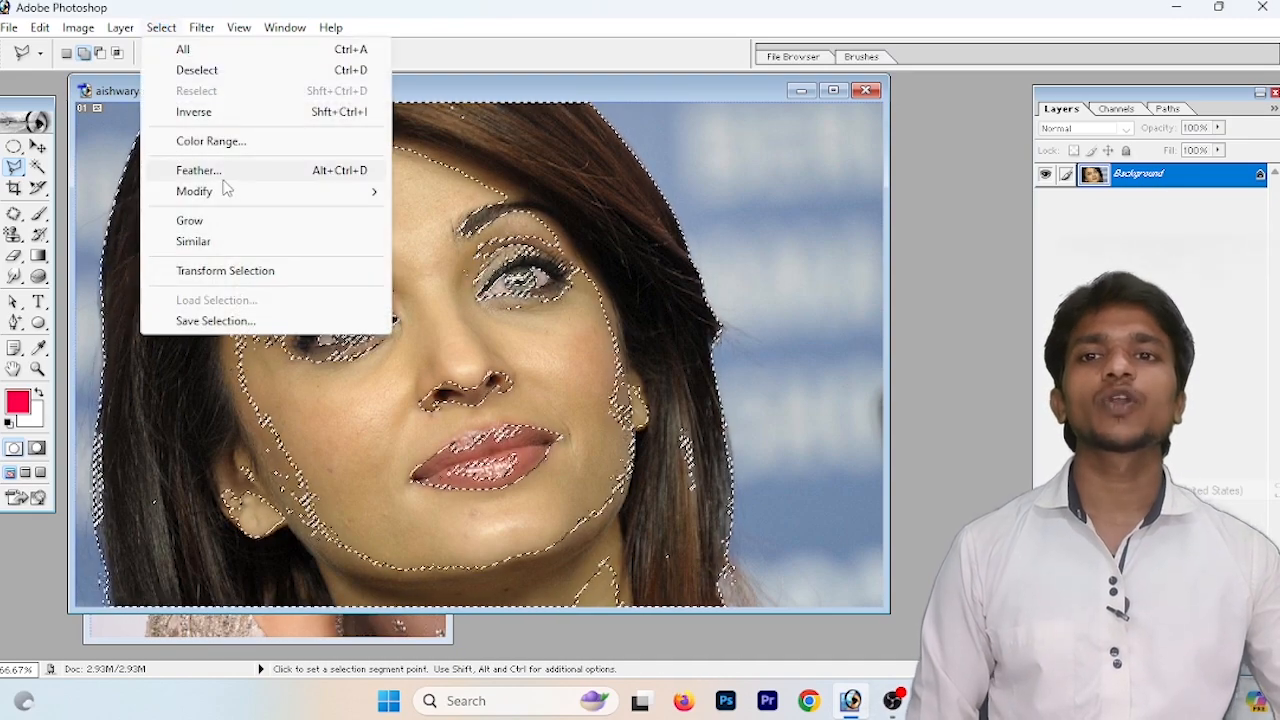
click(289, 143)
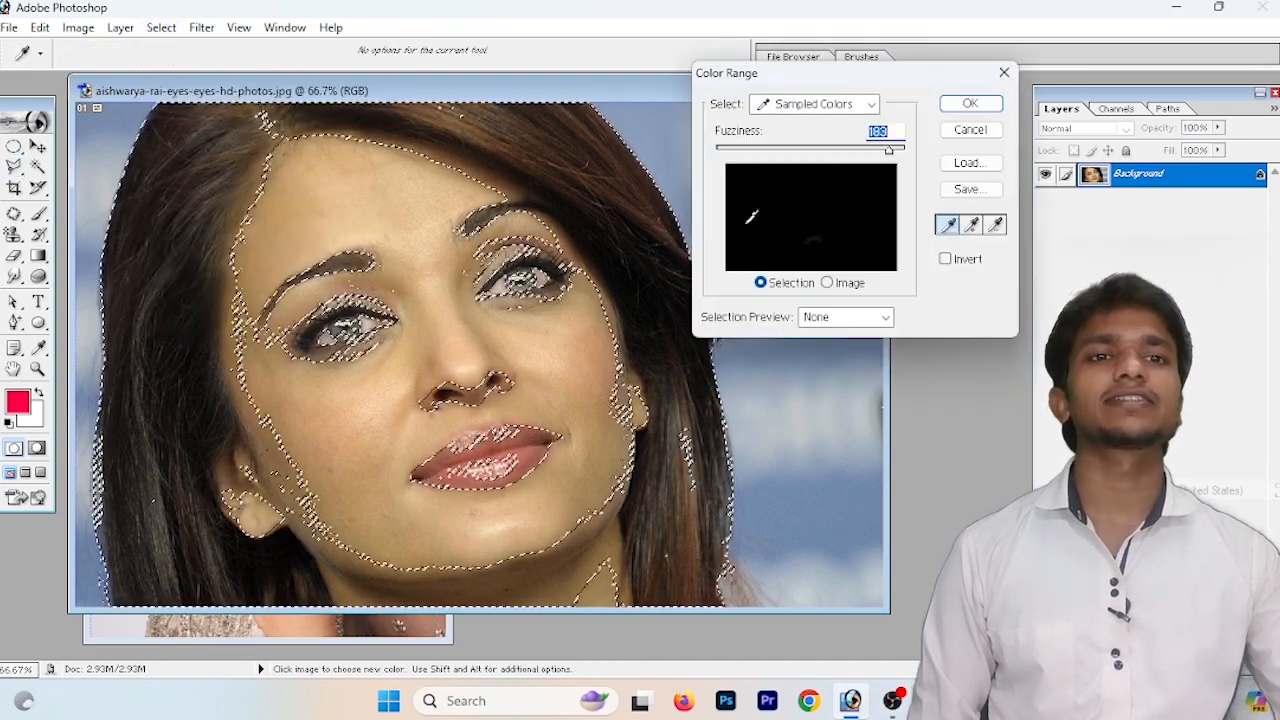
drag(889, 148, 809, 155)
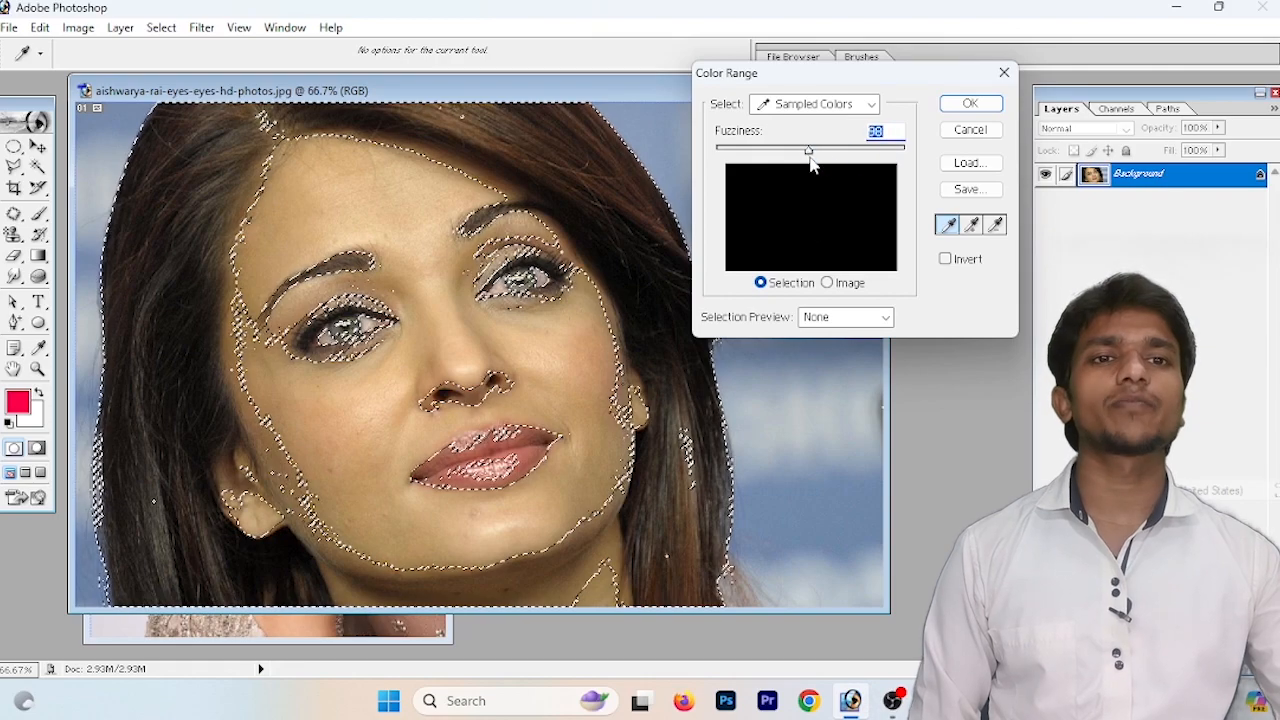
click(870, 105)
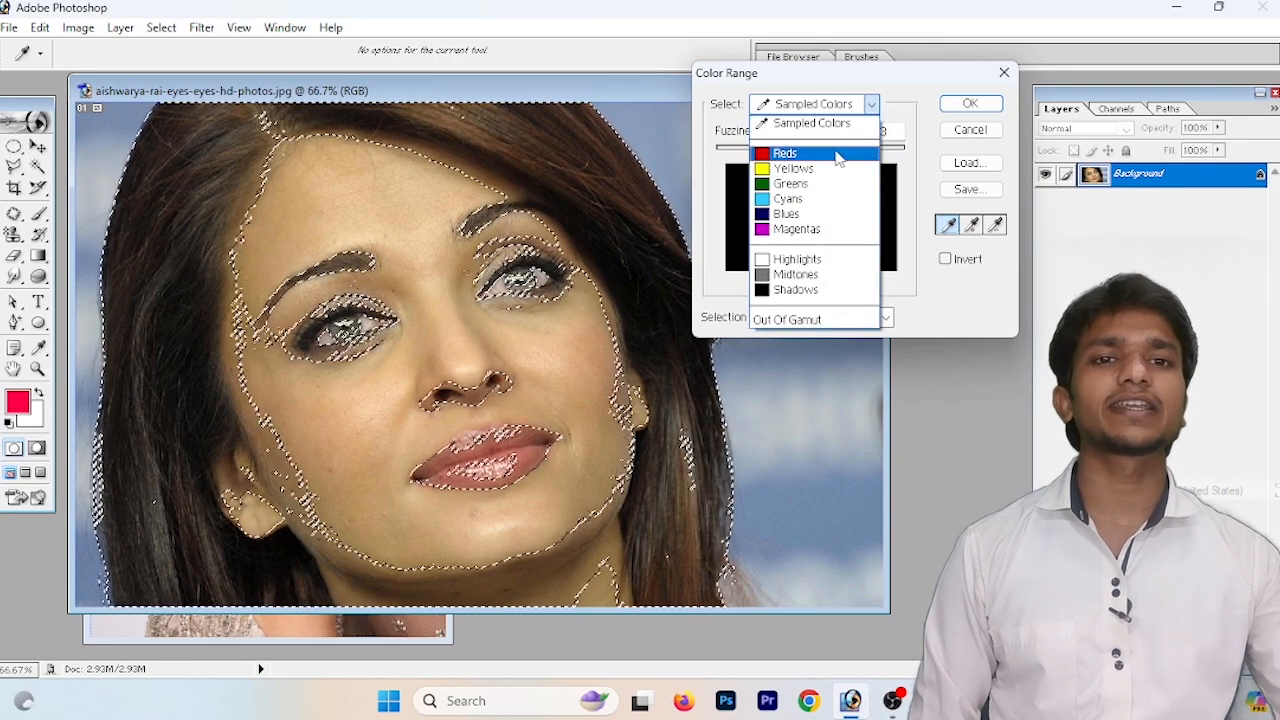
click(818, 290)
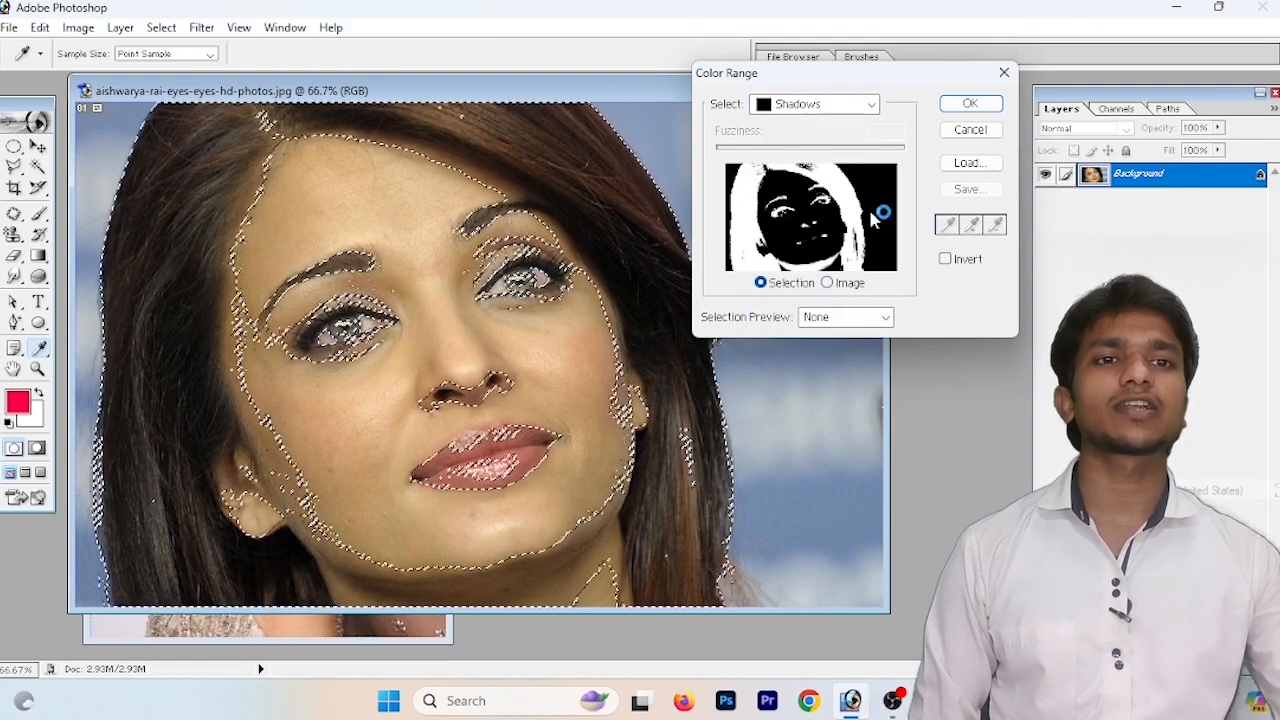
click(969, 104)
key(ctrl+d)
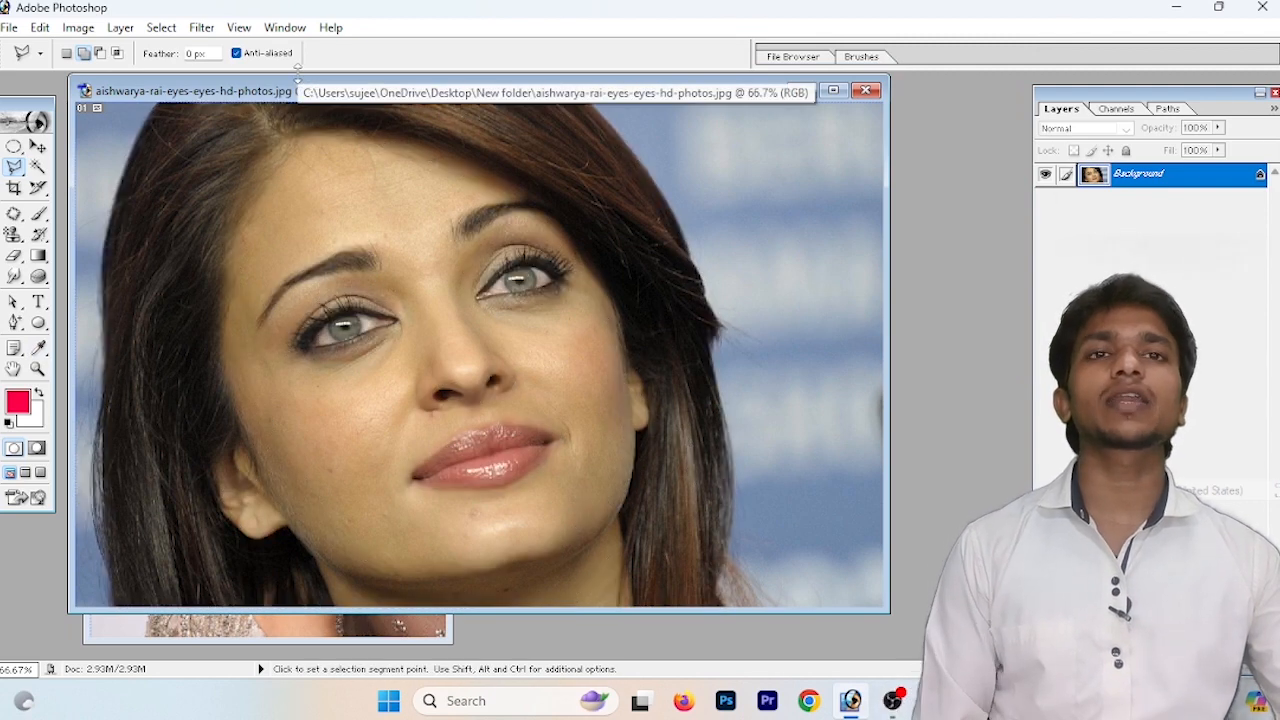
Step: Select the skin tones with Color Range by sampling the cheek below the eye in the Image preview, and deselect everything
click(143, 28)
click(272, 146)
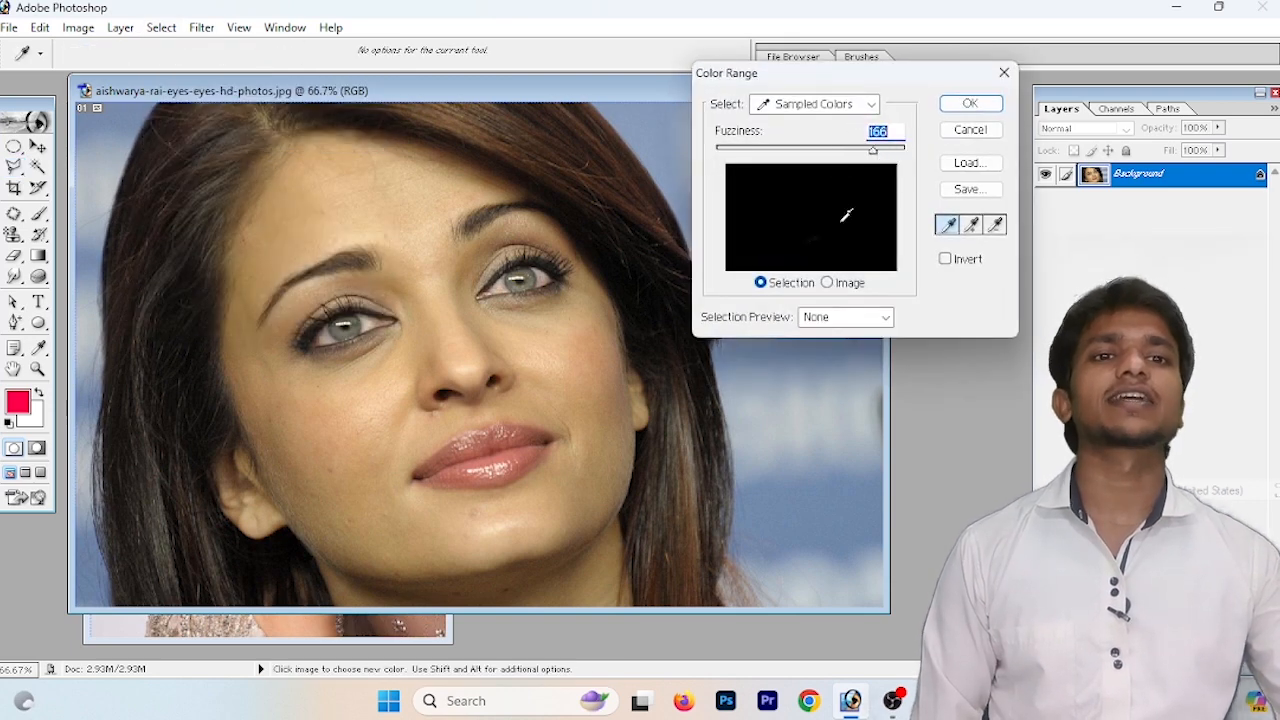
click(840, 282)
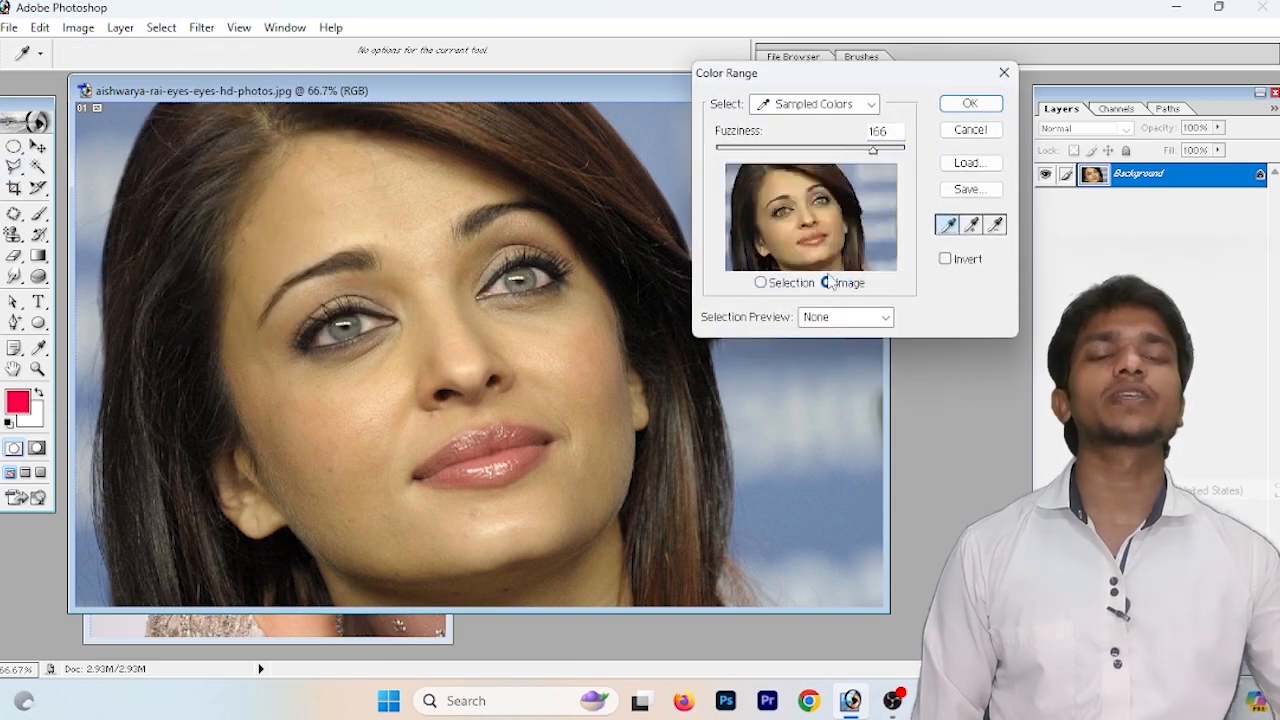
click(826, 214)
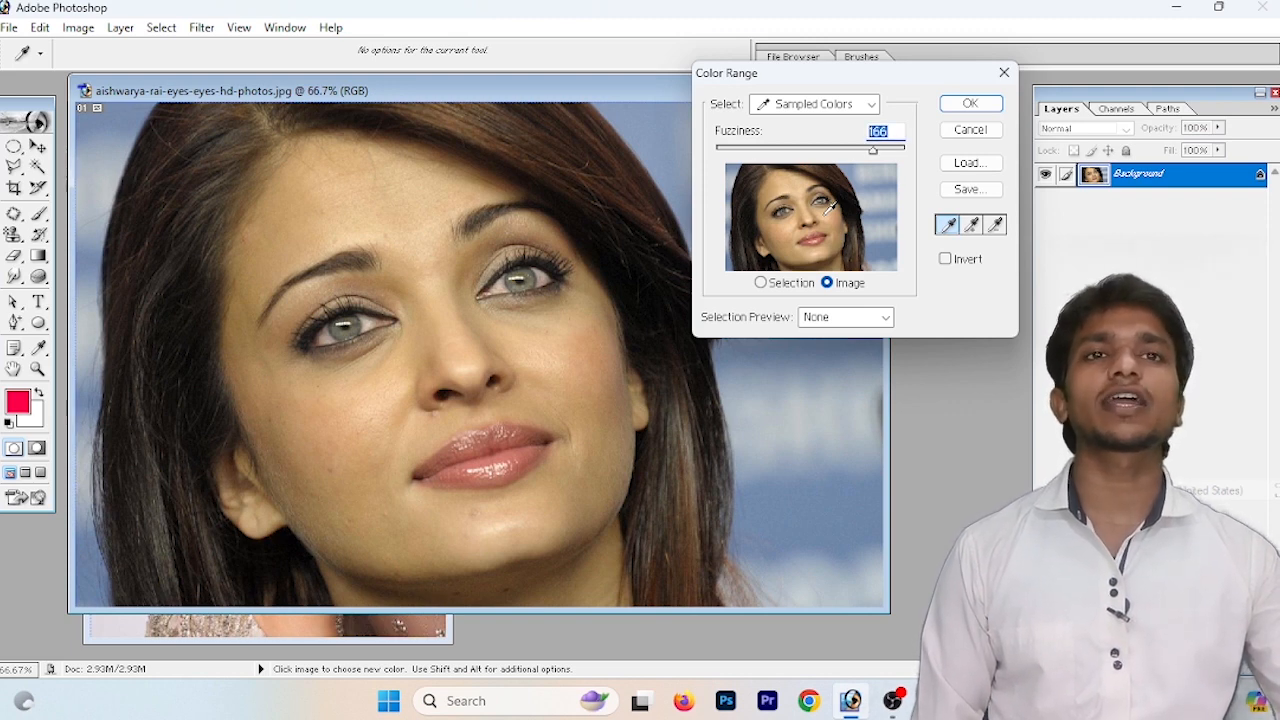
mouse_move(873, 148)
mouse_down()
mouse_move(886, 150)
mouse_move(871, 160)
mouse_move(900, 171)
mouse_move(874, 168)
mouse_up()
click(958, 110)
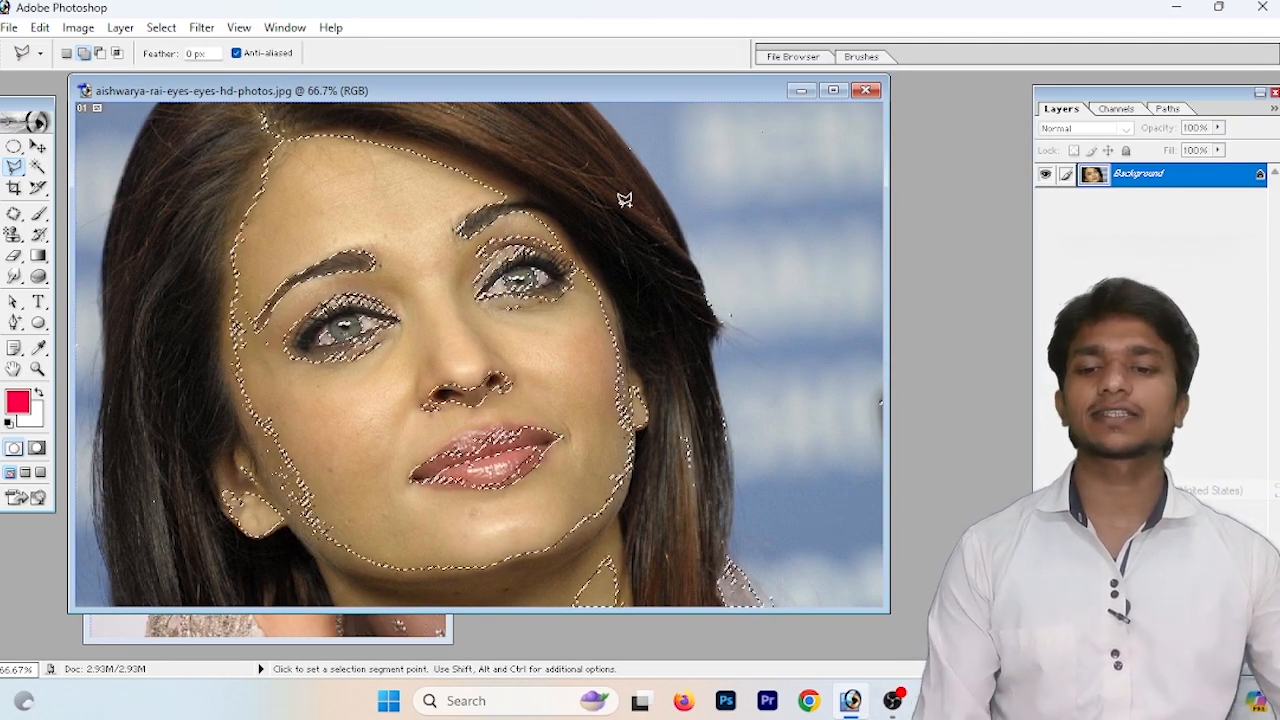
key(ctrl+d)
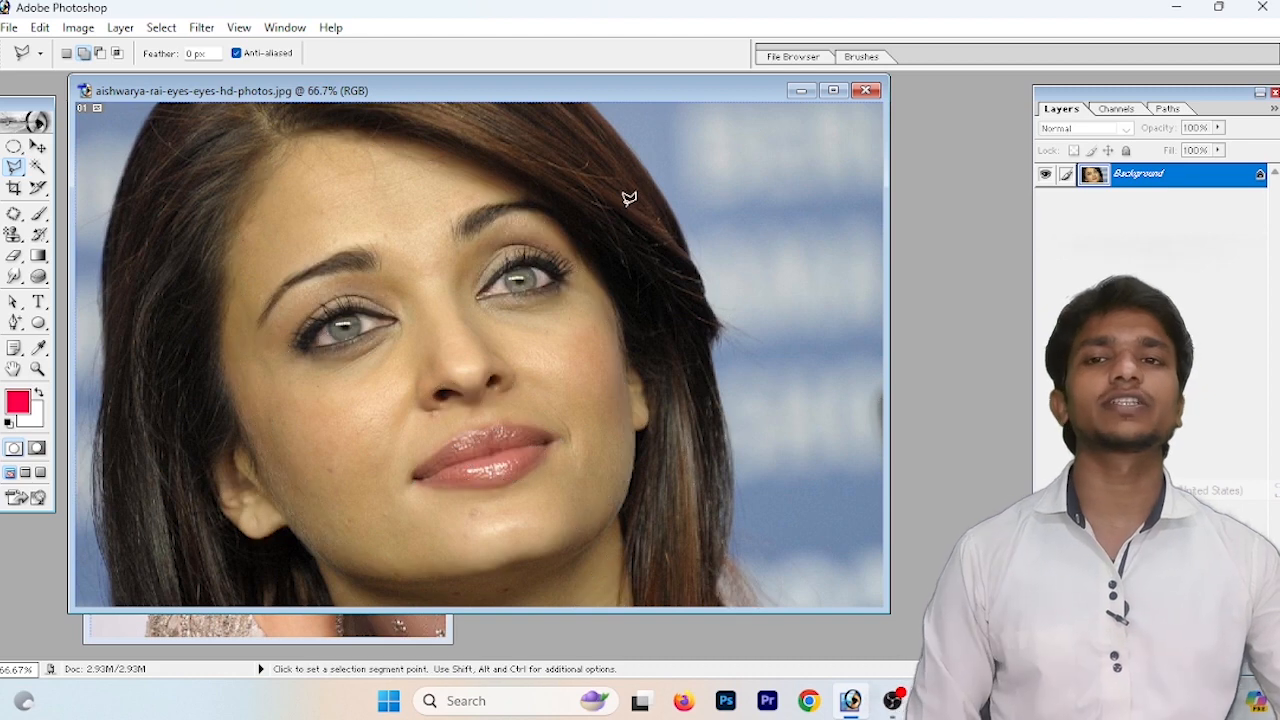
Step: Create a new RGB document with the 1280 x 720 HDTV 720P preset at 72 pixels/inch and background colour contents
click(162, 27)
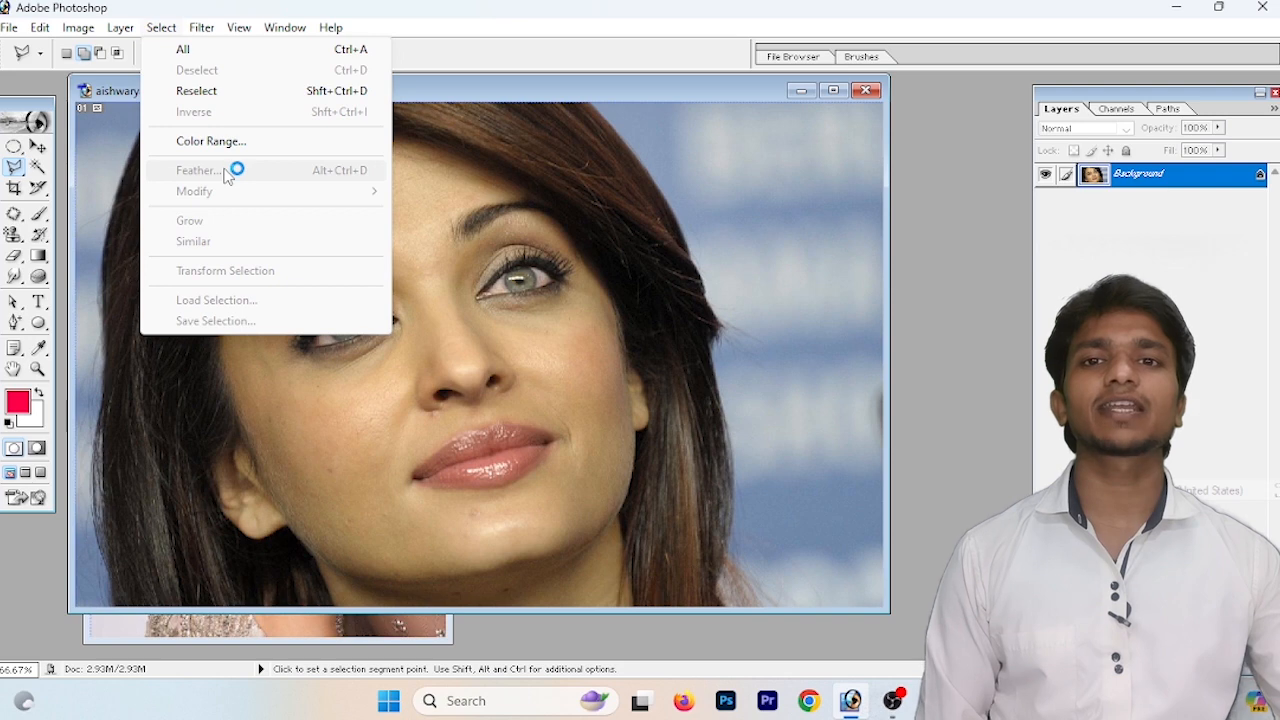
click(1000, 276)
key(ctrl+n)
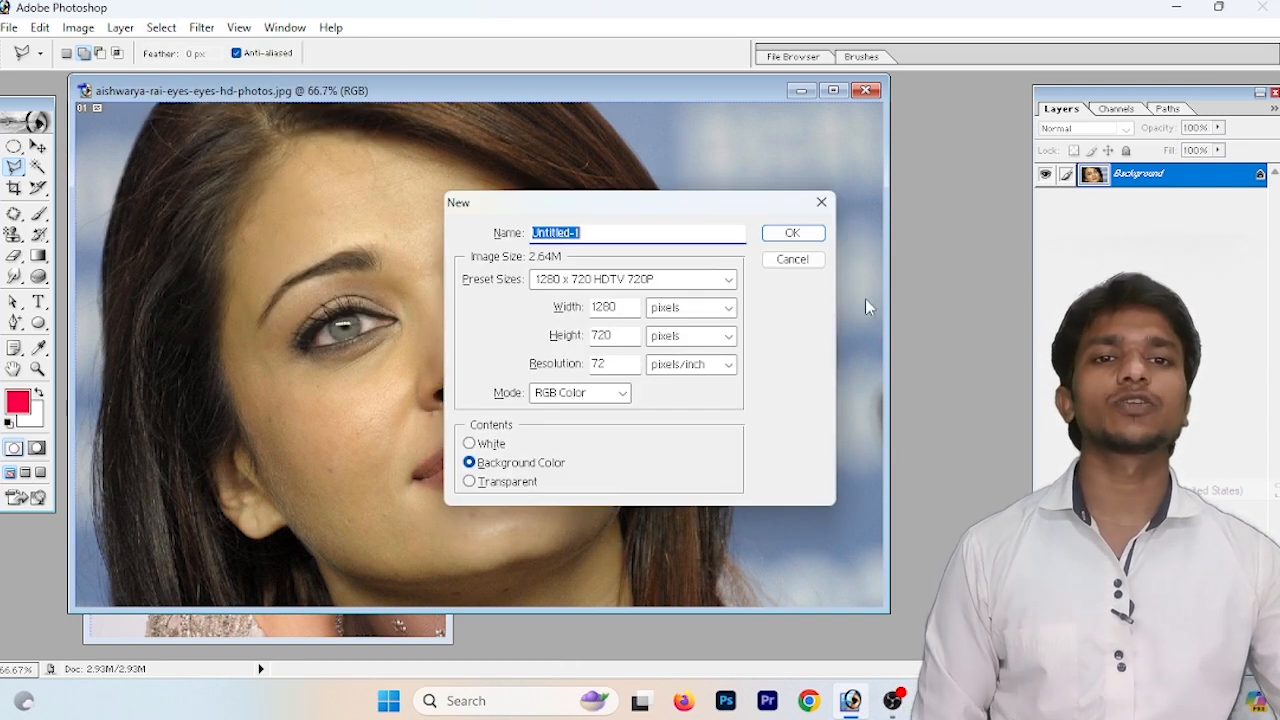
click(795, 233)
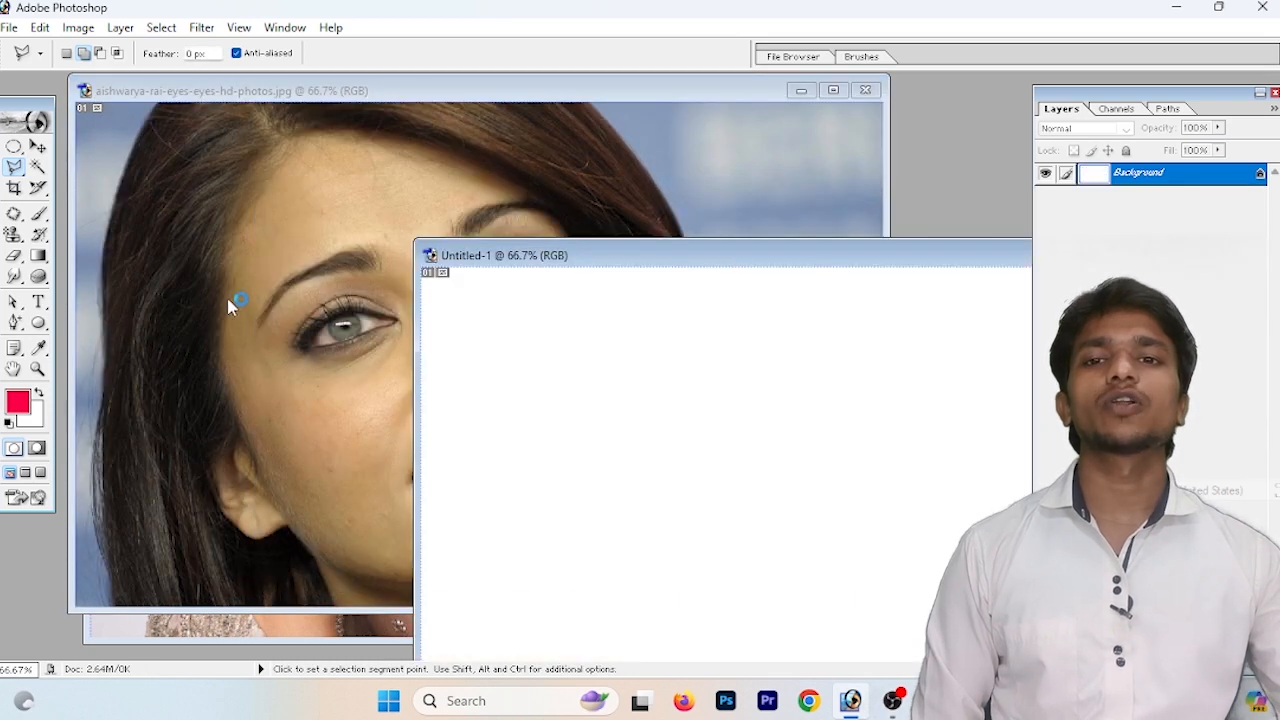
Step: Return to the aishwarya-rai-eyes-eyes-hd-photos.jpg image and draw a circular marquee selection over the eyes, nose and mouth
click(283, 279)
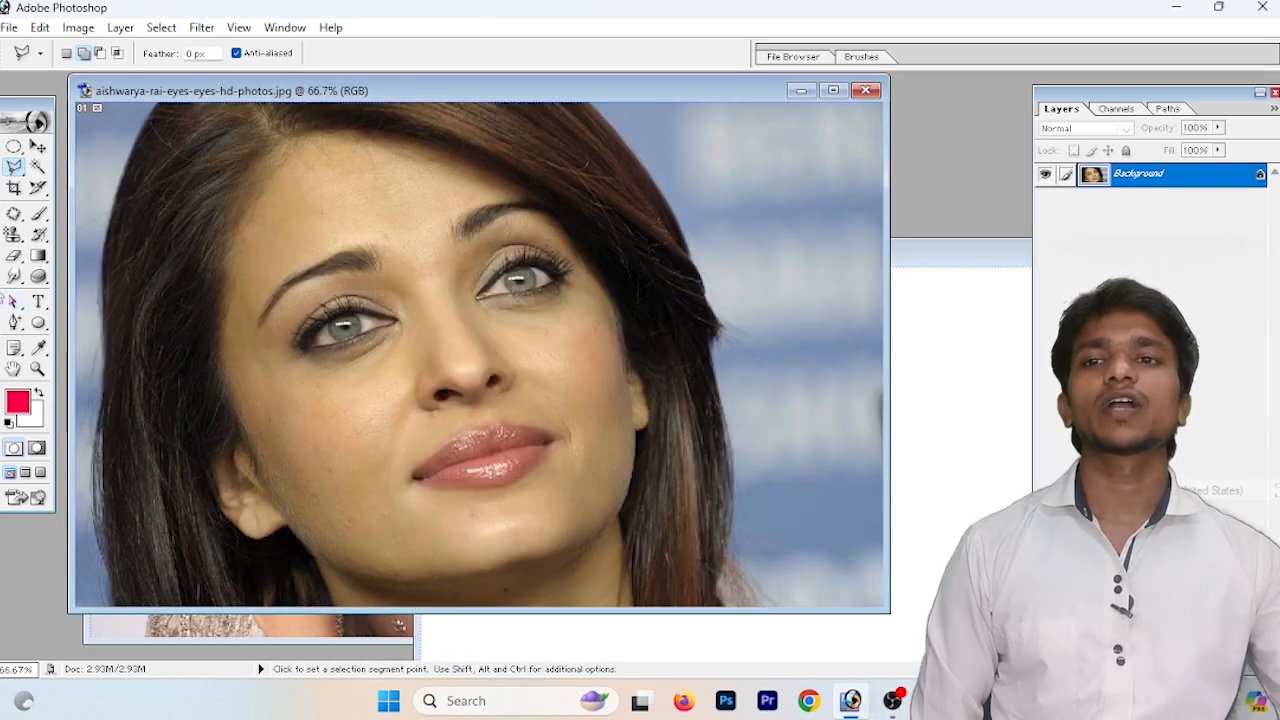
click(16, 147)
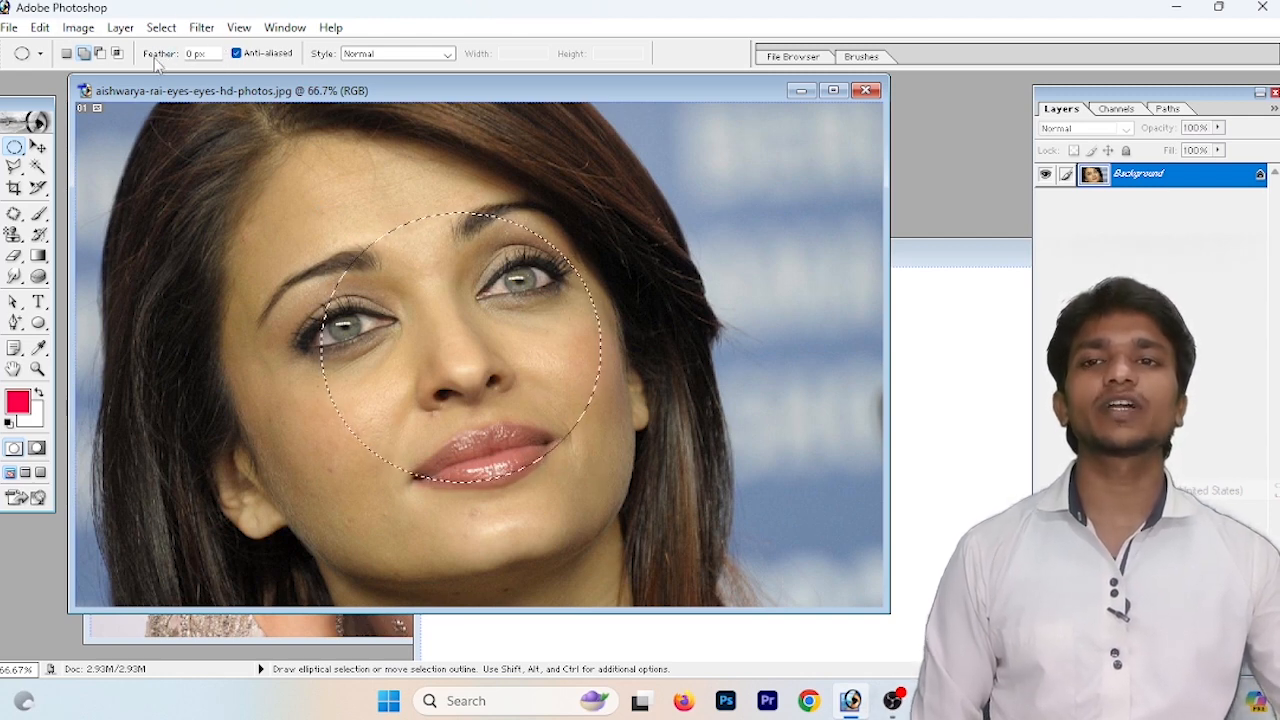
click(185, 56)
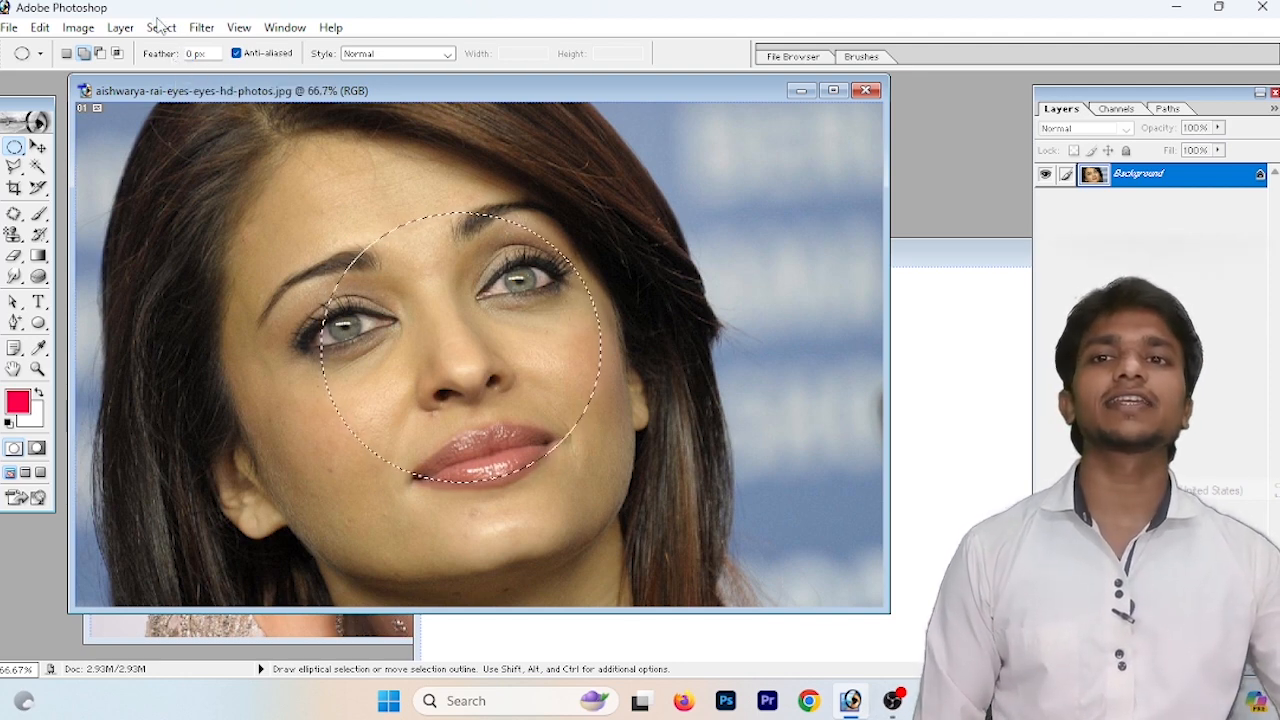
Step: Feather the circular selection over the face with a radius of 30 pixels
click(160, 28)
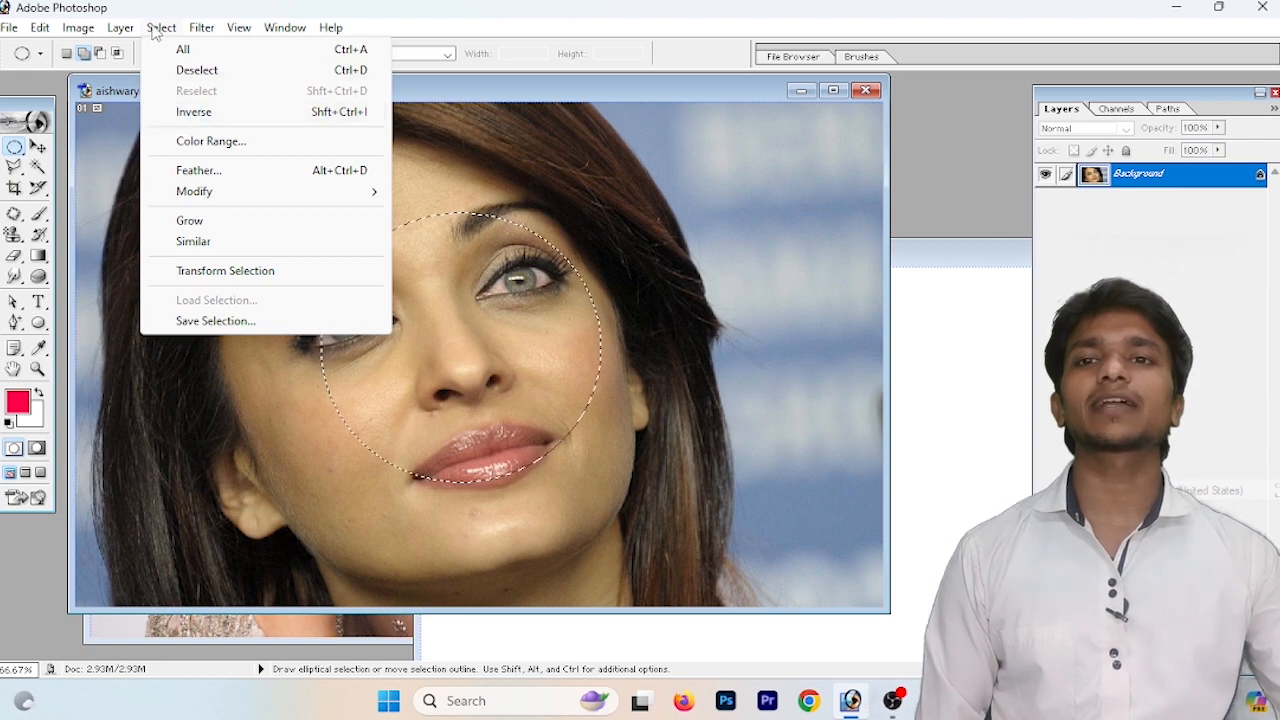
click(232, 171)
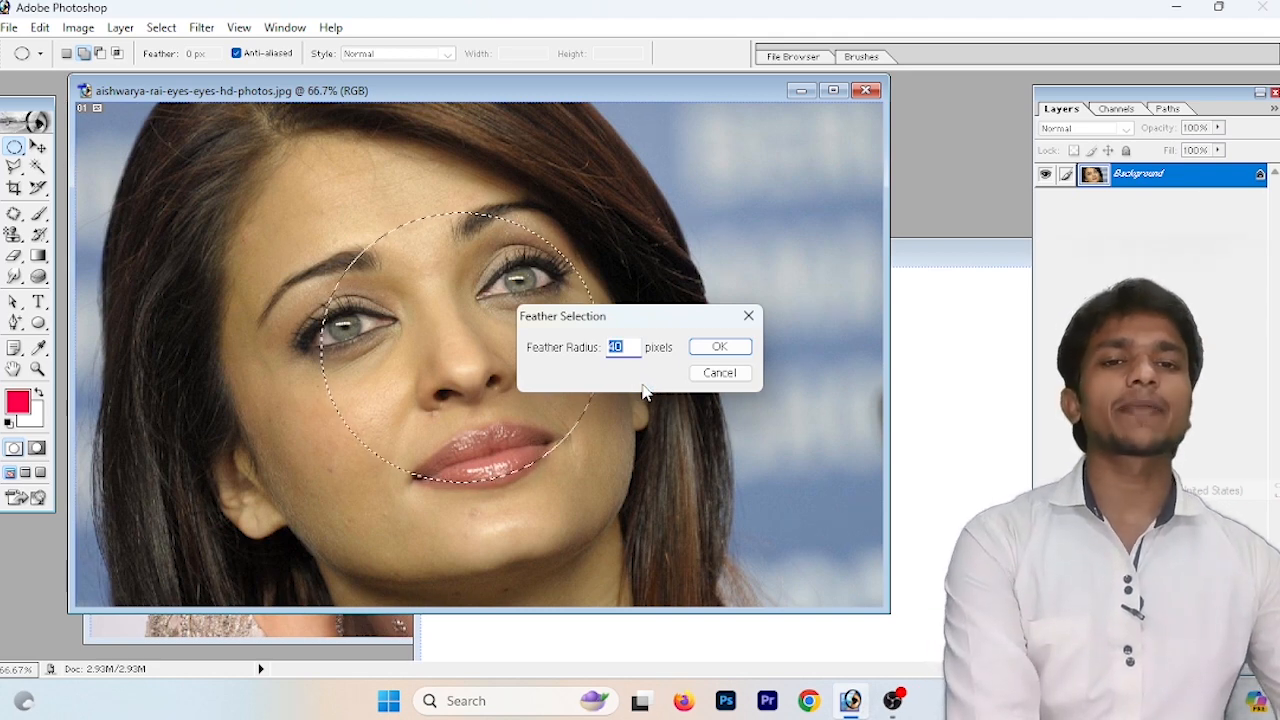
text(30)
click(719, 346)
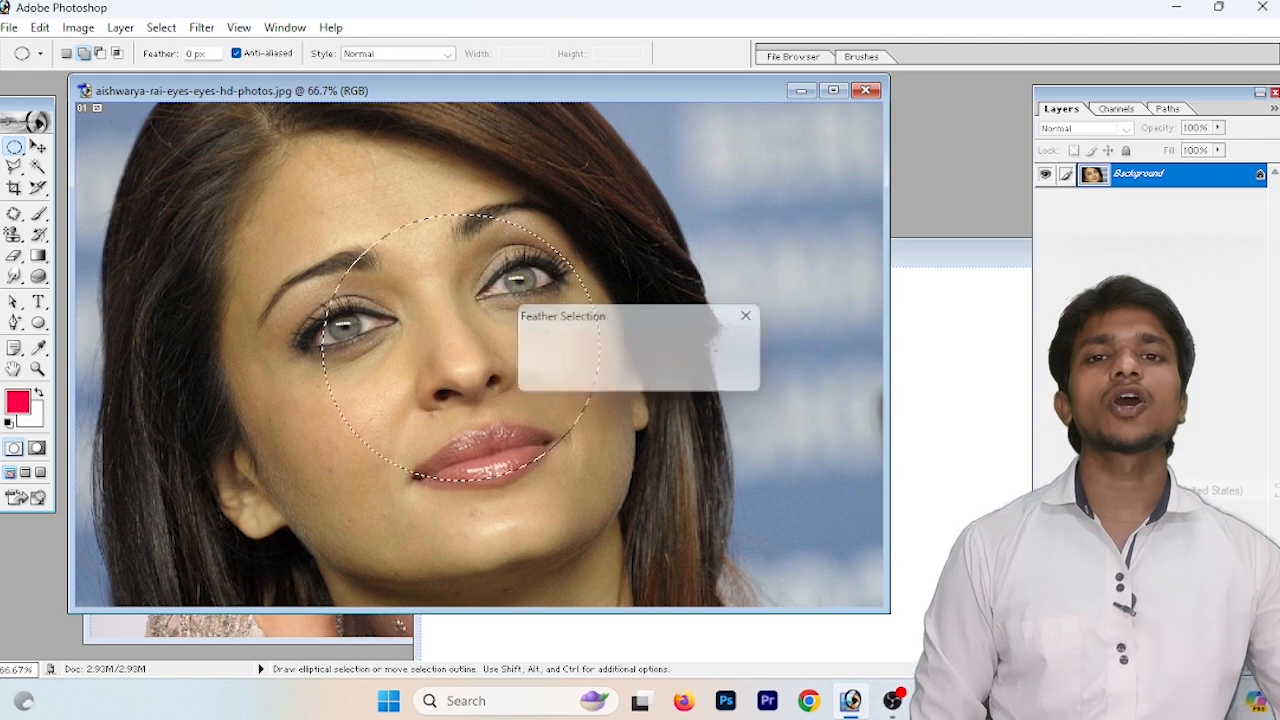
Step: Move the feathered face cutout into the Untitled-1 document and position it on the blank canvas
click(38, 146)
drag(530, 391, 949, 421)
drag(864, 259, 795, 107)
drag(806, 157, 622, 290)
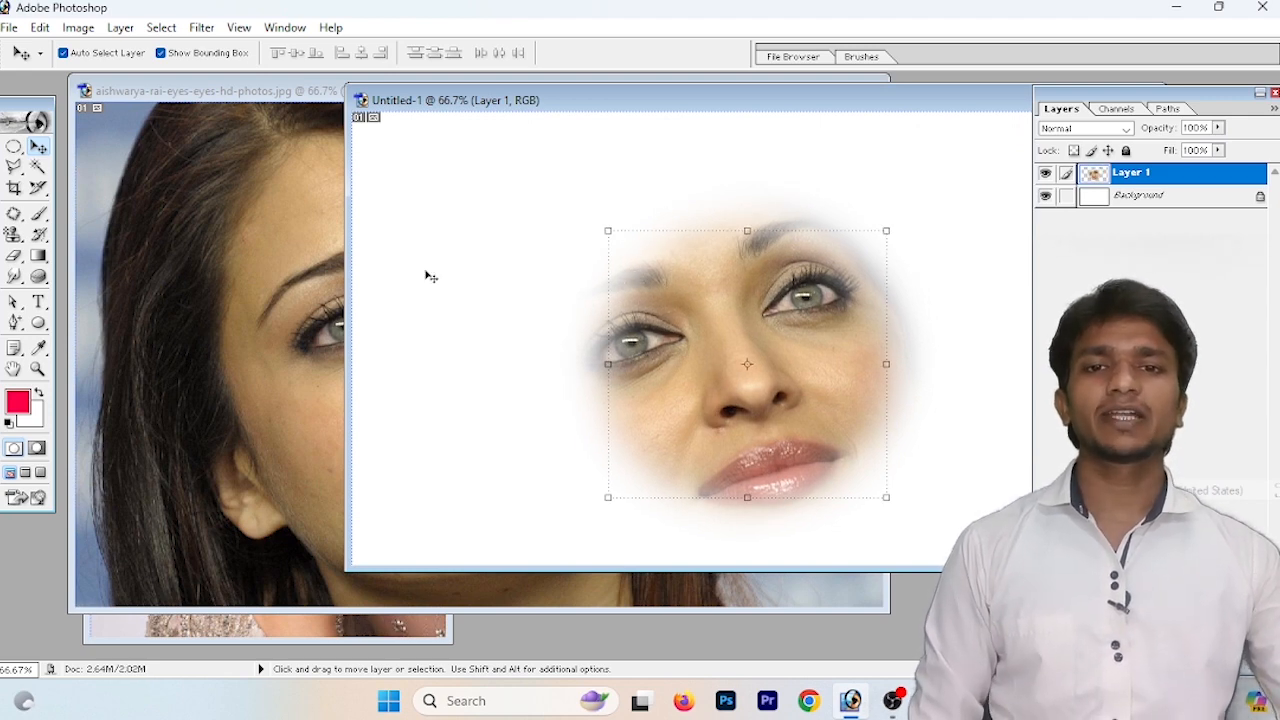
Step: Return to the portrait photo, deselect, and draw a new circular marquee around the inner eyes, nose and mouth
click(241, 271)
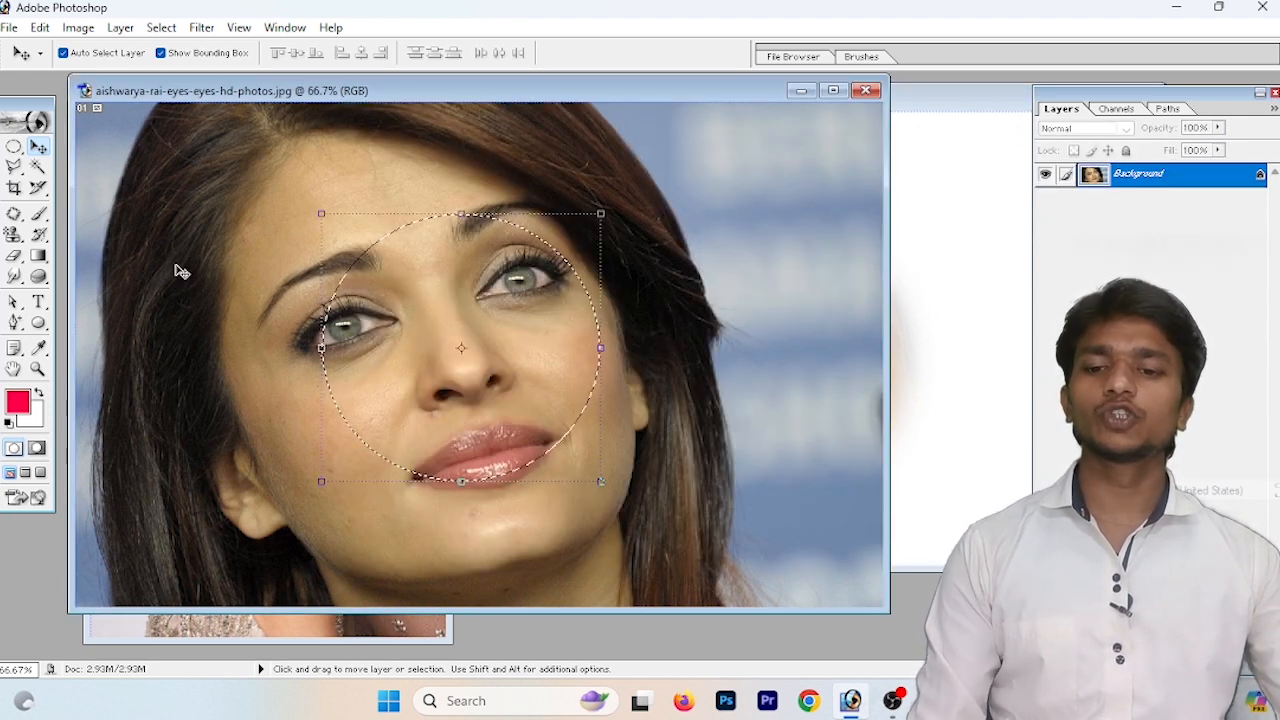
key(ctrl+d)
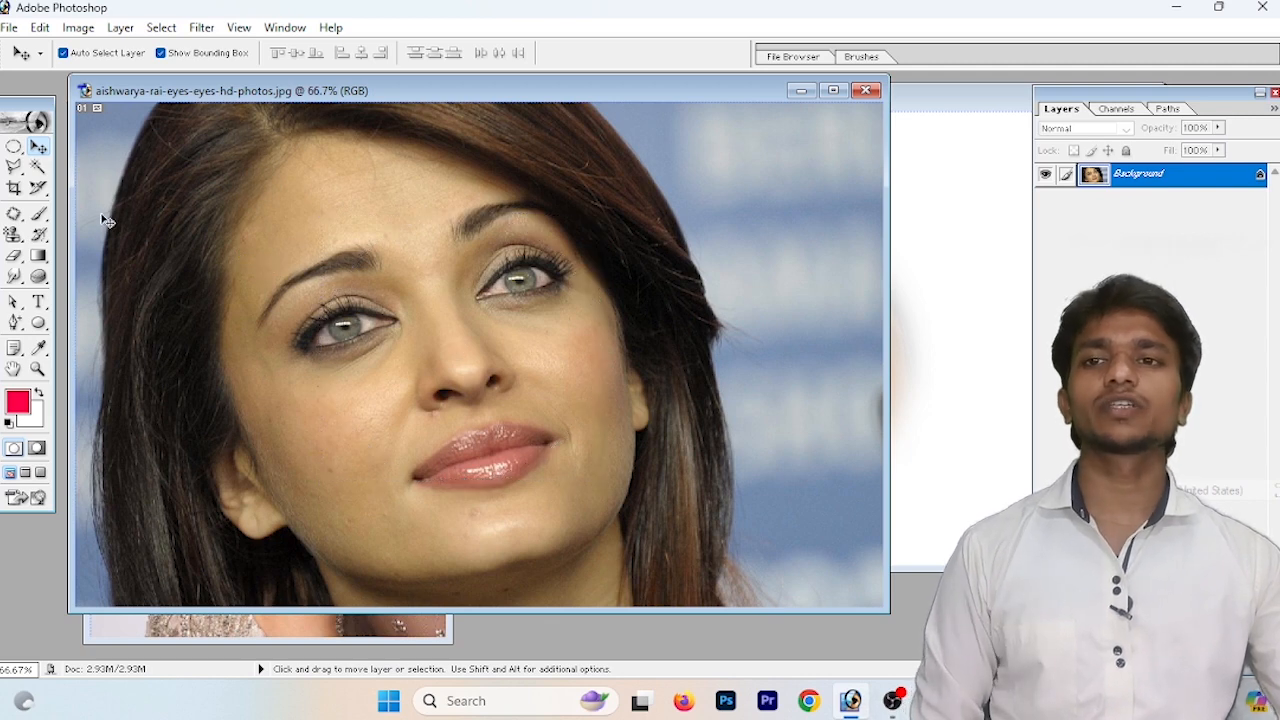
click(15, 148)
drag(290, 264, 461, 340)
drag(589, 492, 581, 508)
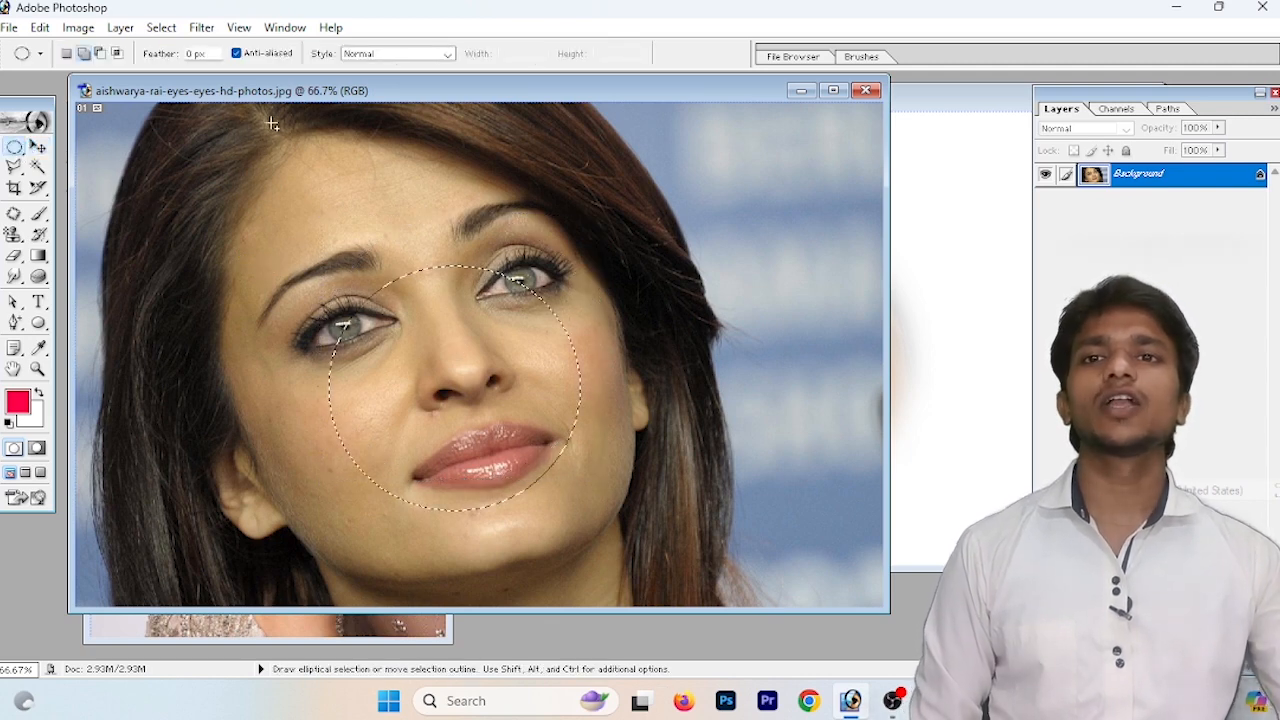
Step: Feather the new circular selection with a radius of 0.2 pixels
click(161, 27)
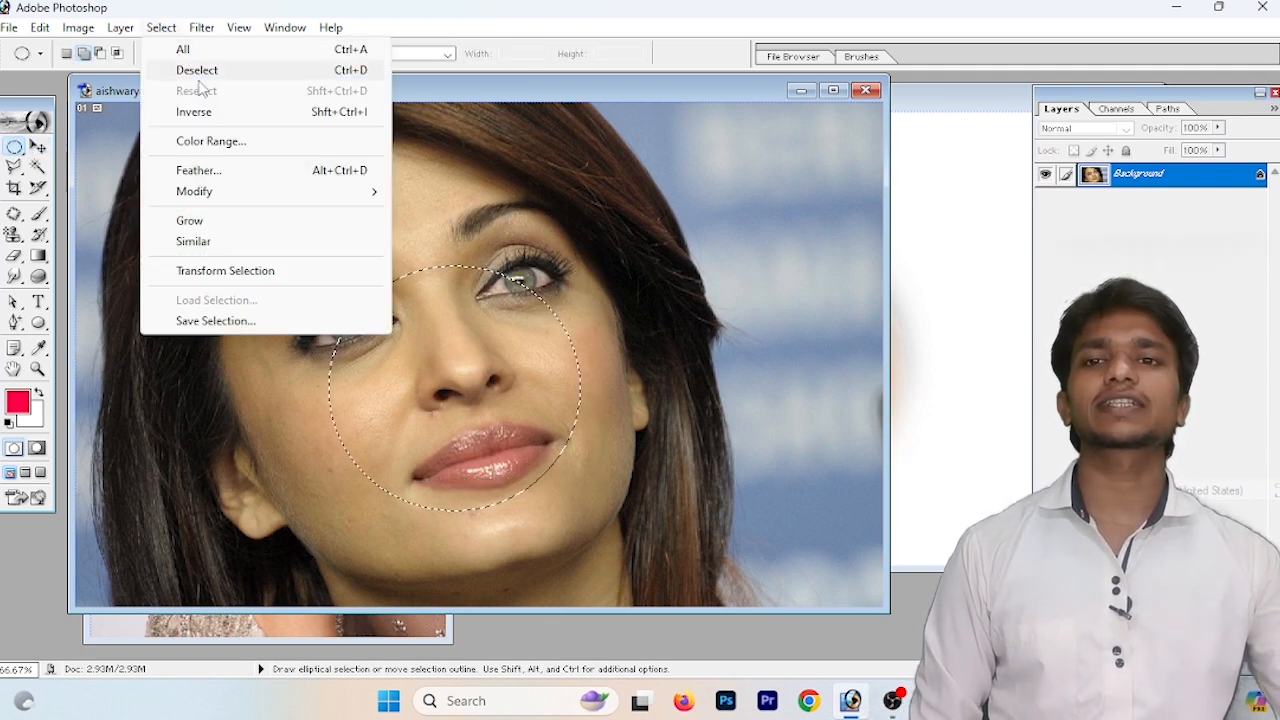
click(276, 171)
text(0.2)
click(706, 355)
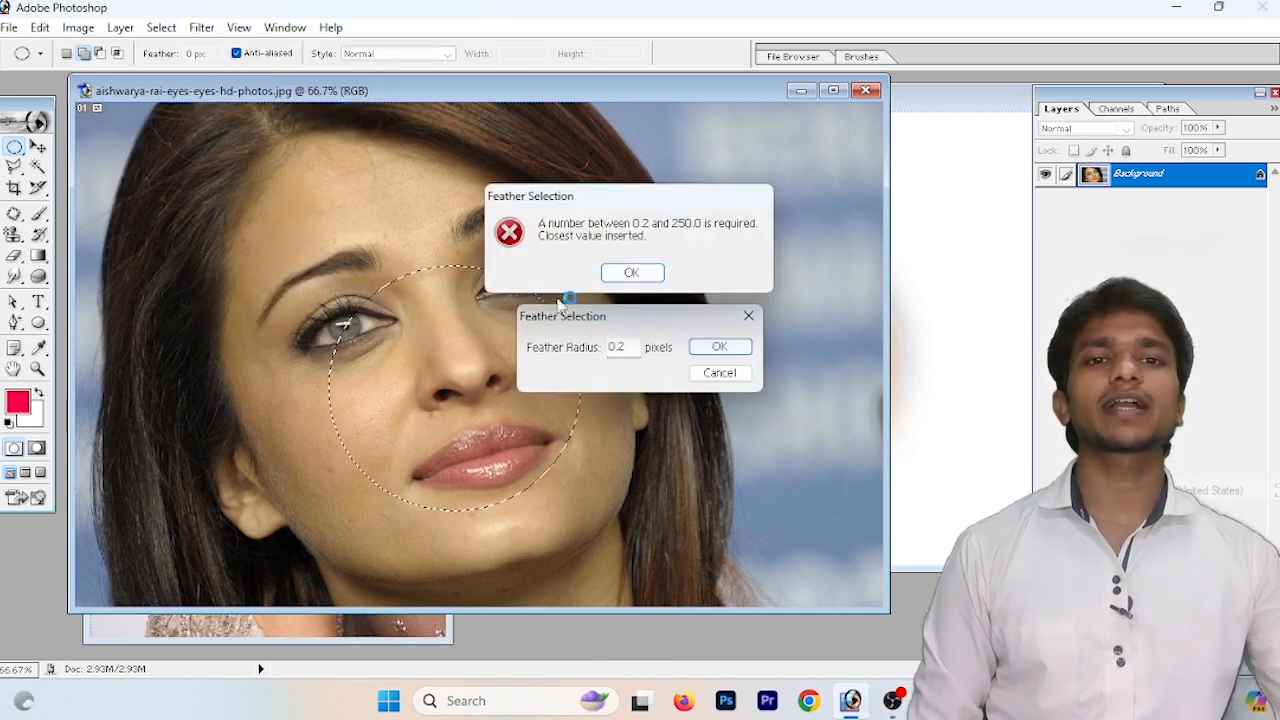
click(648, 278)
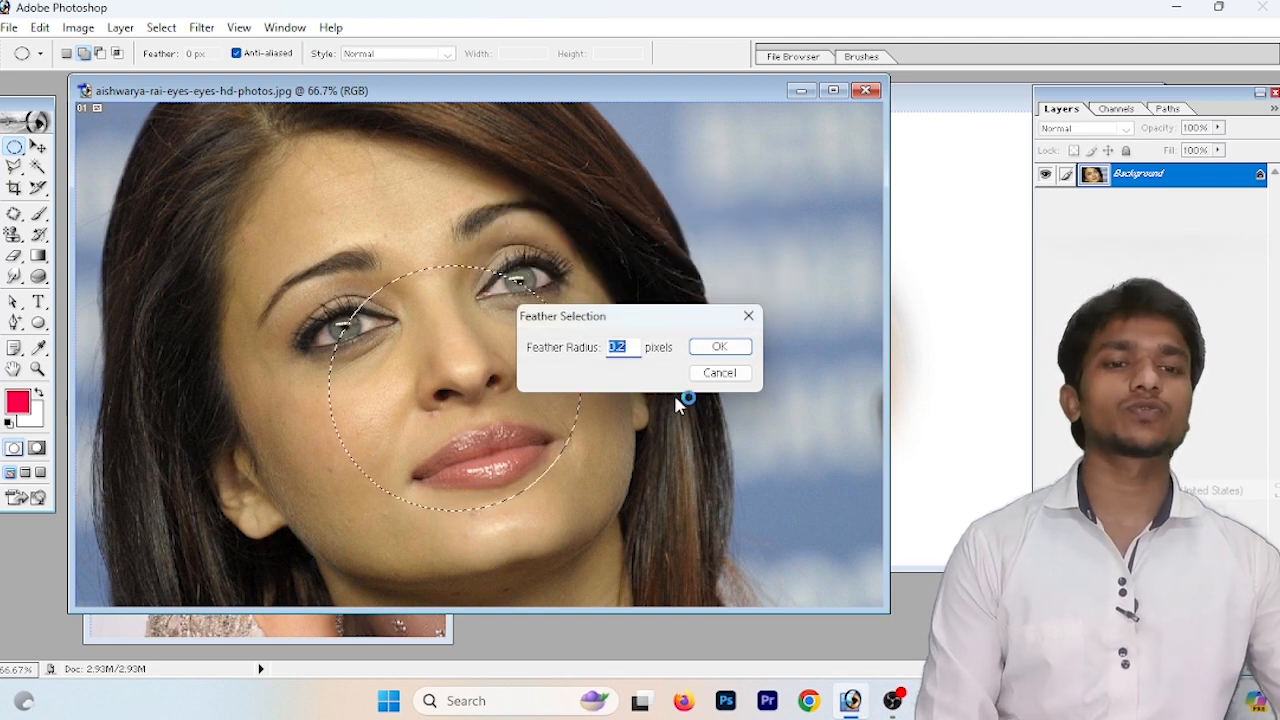
click(751, 346)
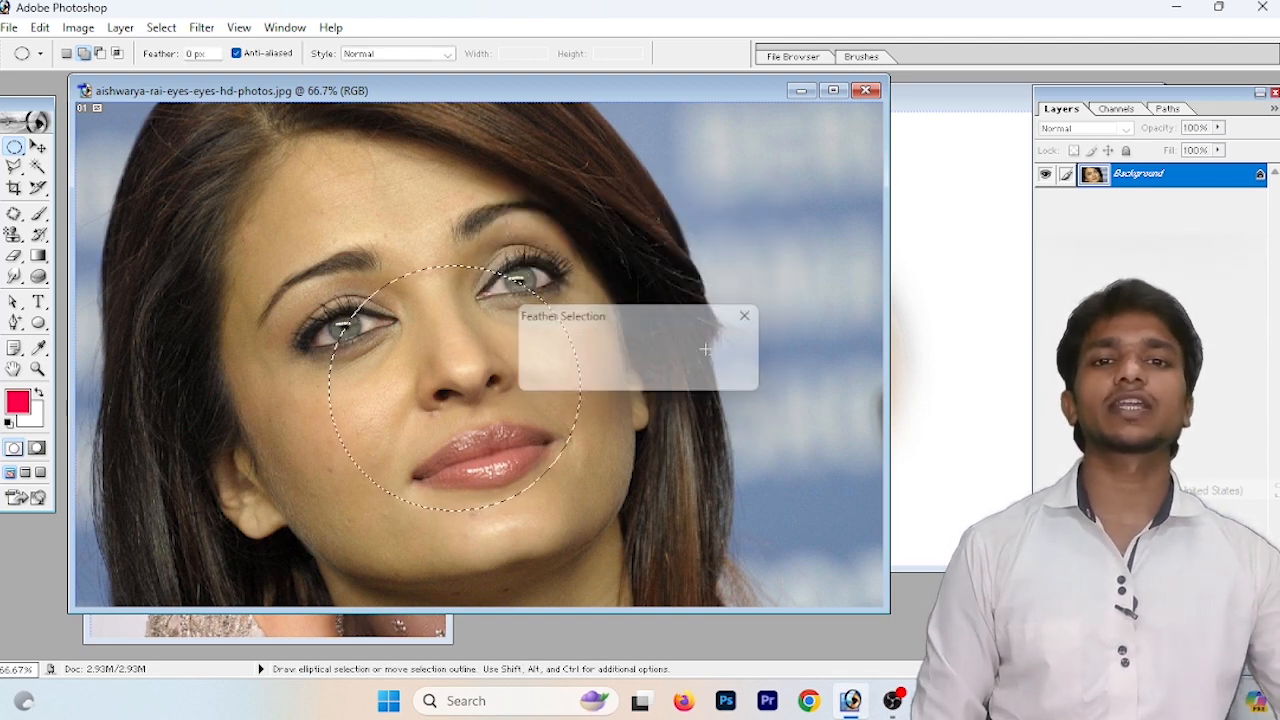
Step: Move the hard-edged face cutout into Untitled-1 and place it in the canvas's upper-left corner beside the feathered face
click(38, 147)
drag(371, 370, 957, 394)
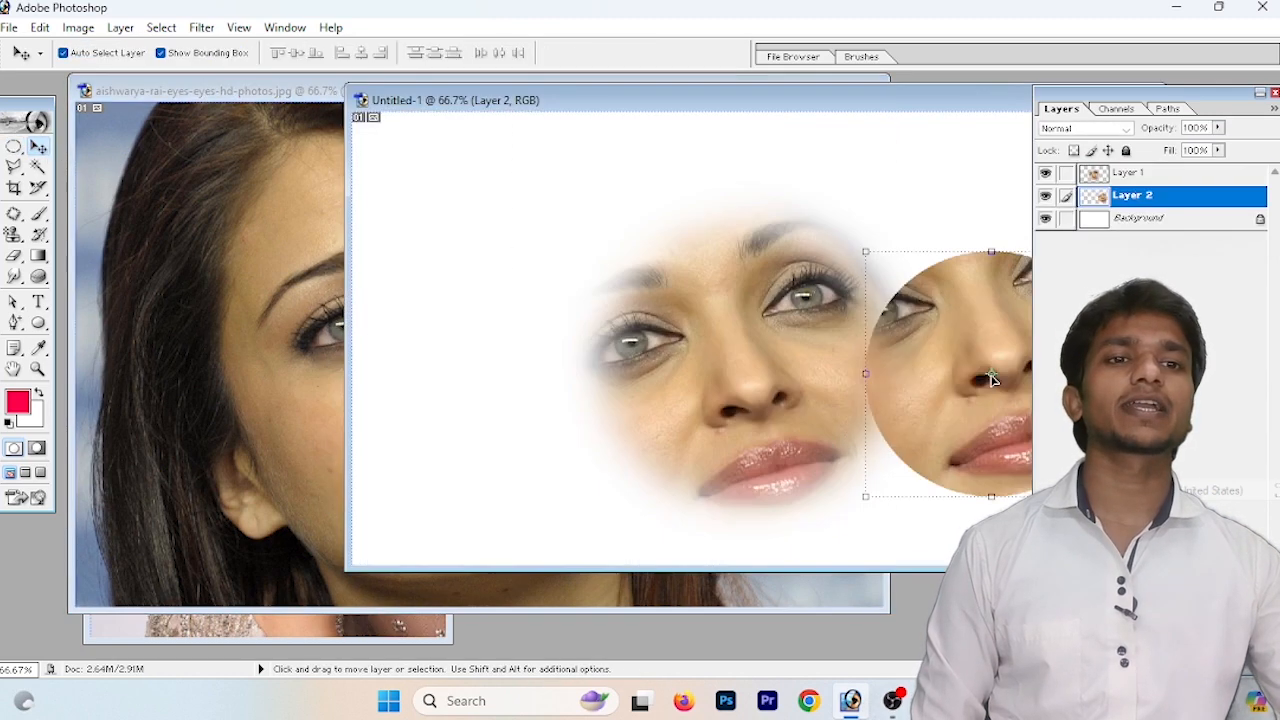
drag(981, 377, 499, 254)
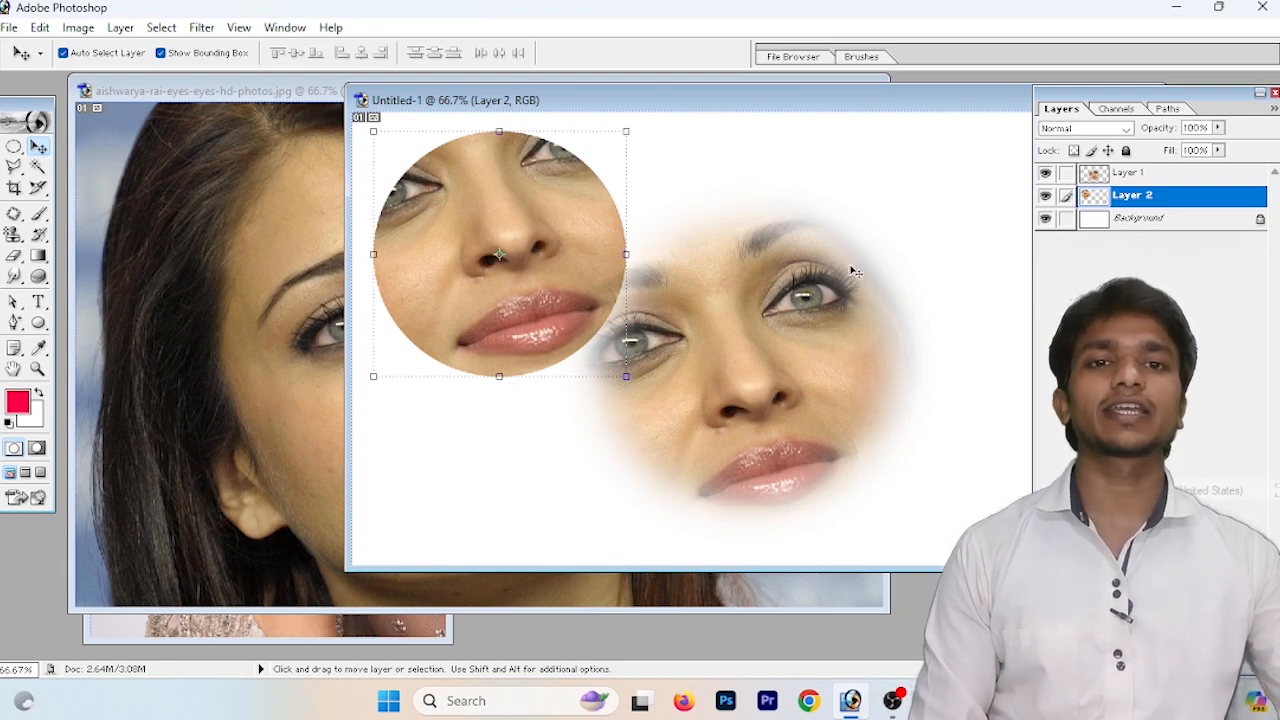
click(610, 423)
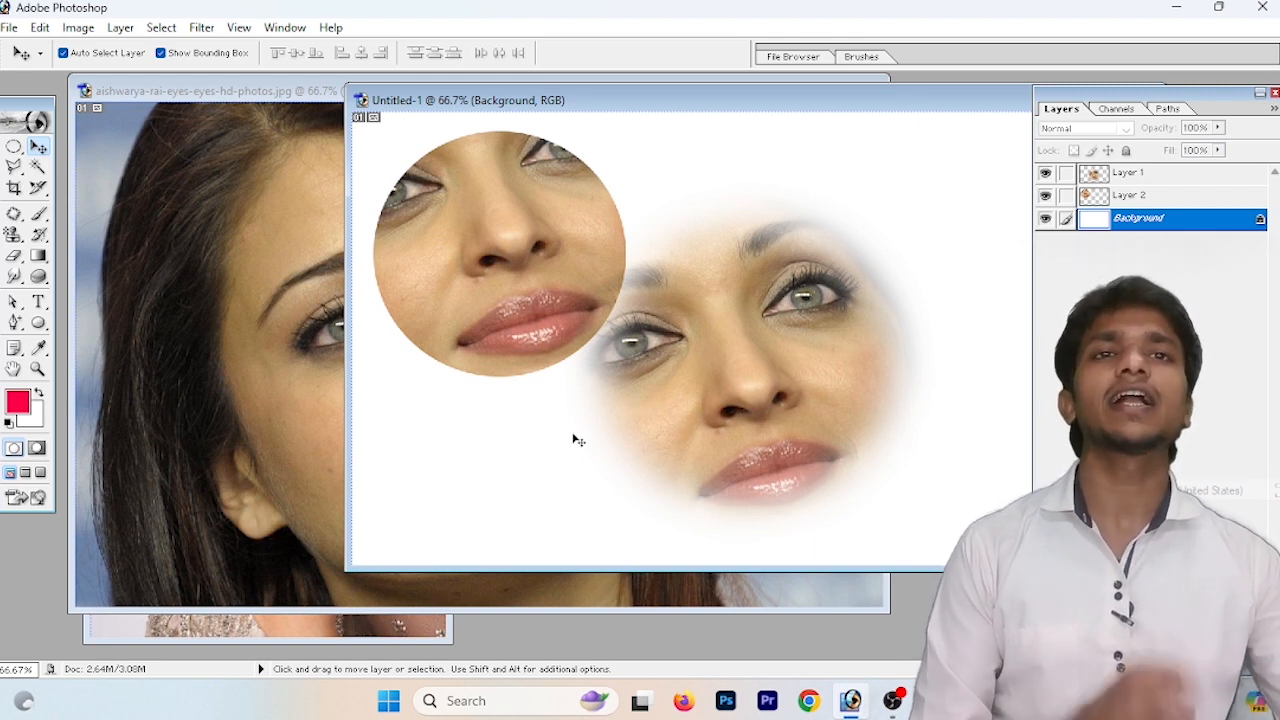
Step: Return to the portrait photo and try to feather its existing circular selection by 0 pixels
click(196, 300)
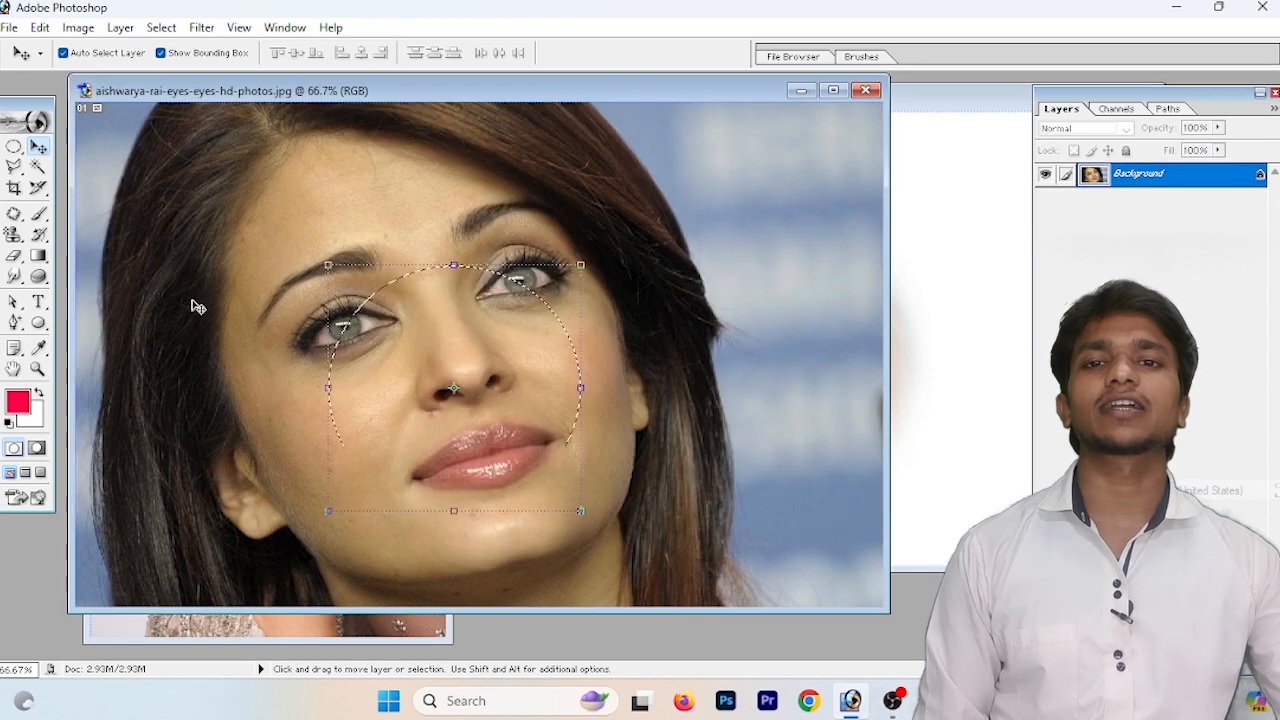
click(160, 28)
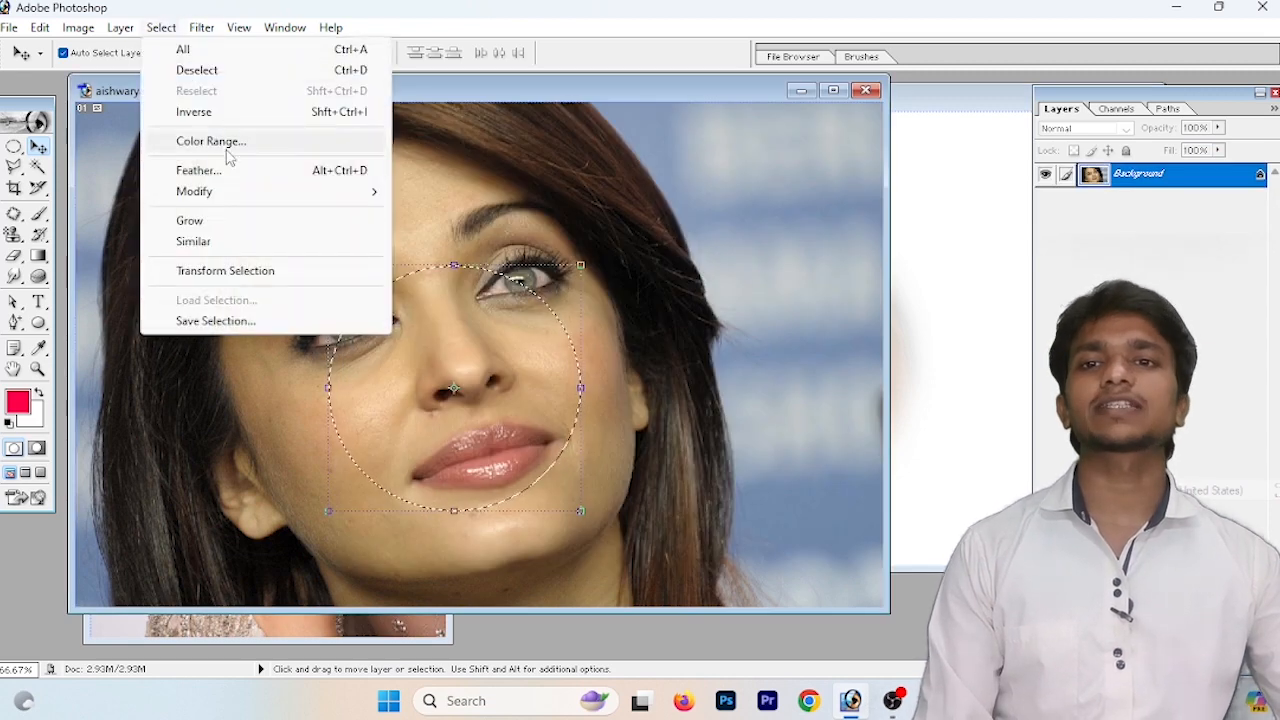
click(226, 171)
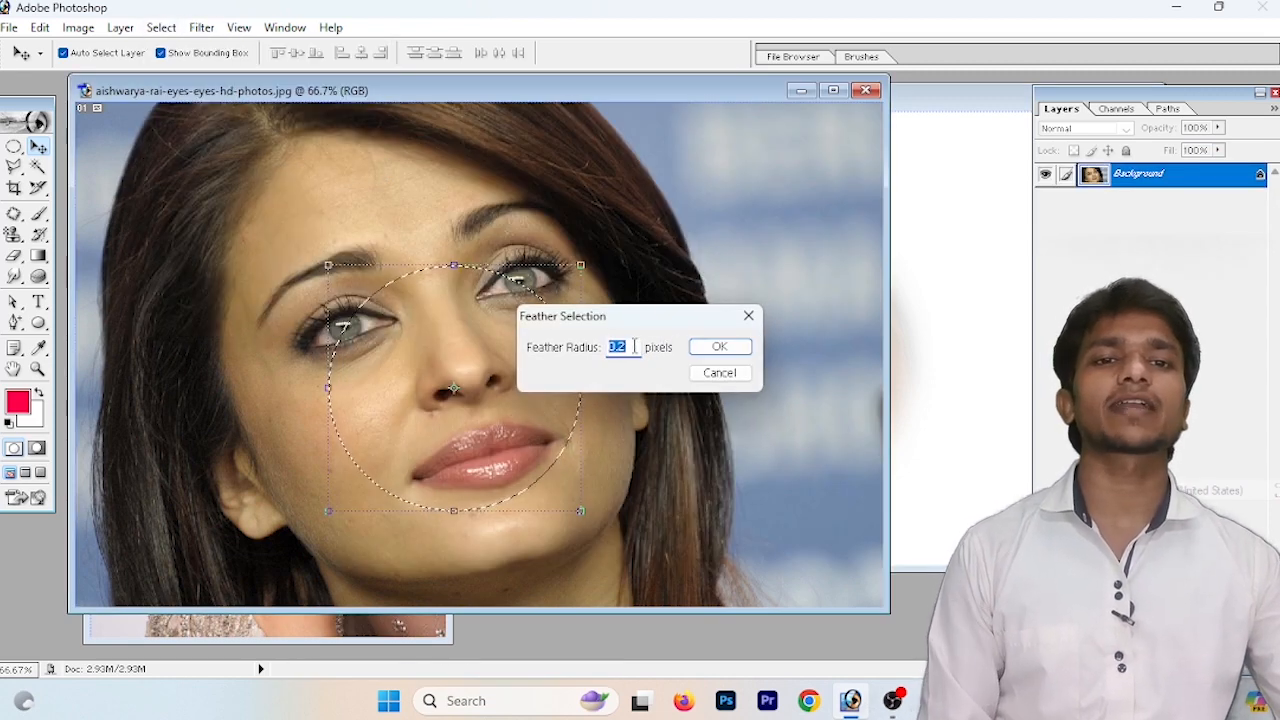
drag(634, 347, 598, 350)
text(0)
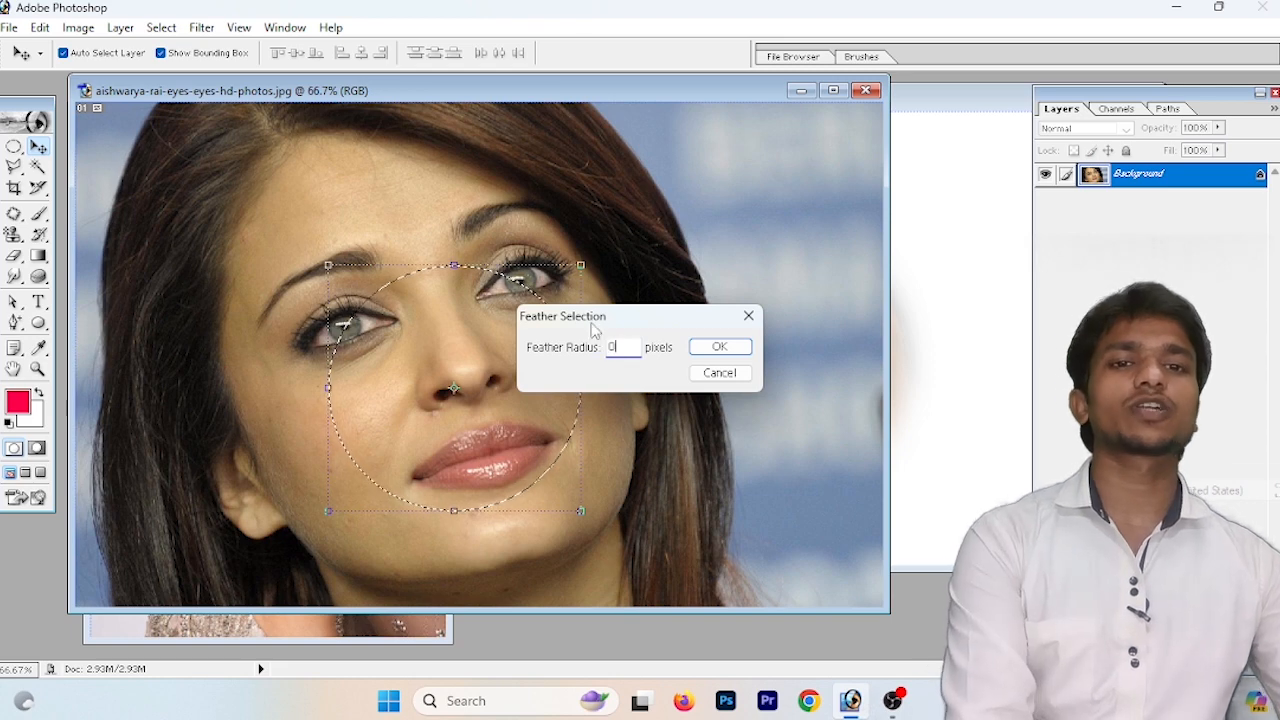
key(Return)
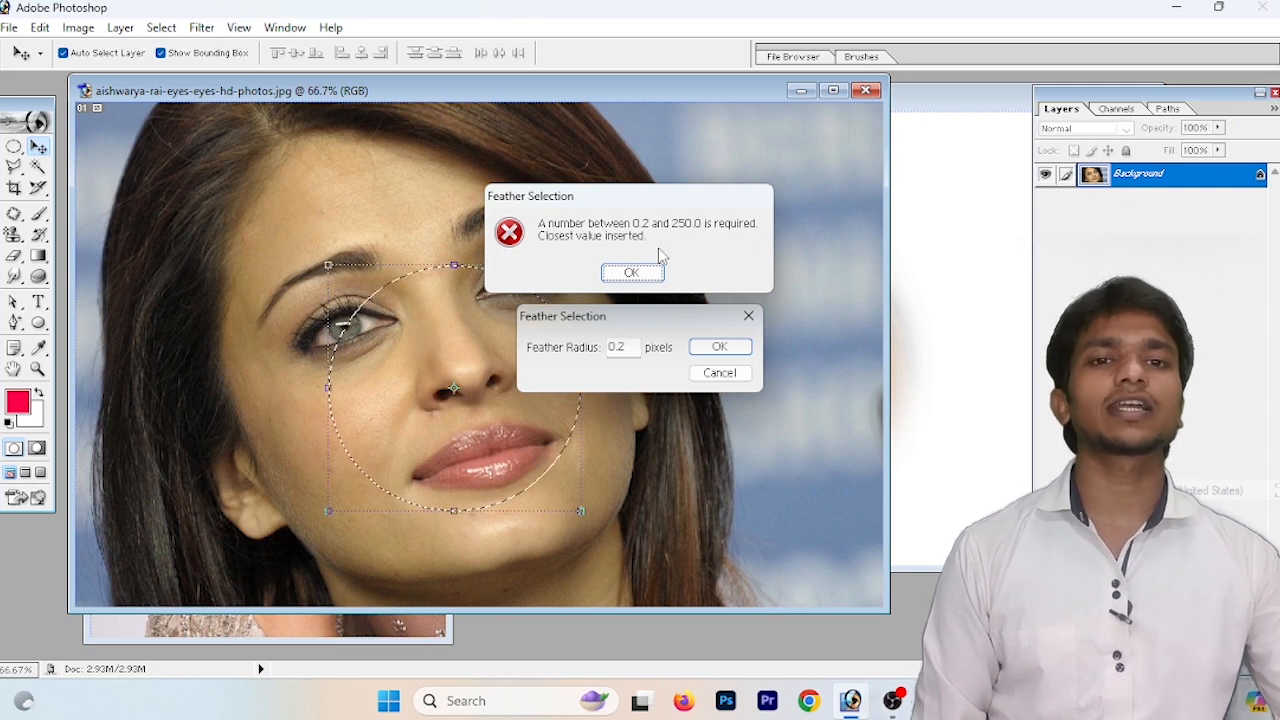
click(632, 273)
Step: Feather the circular selection with a radius above 0.2 pixels and place its cutout near the upper edge of Untitled-1's canvas
text(50)
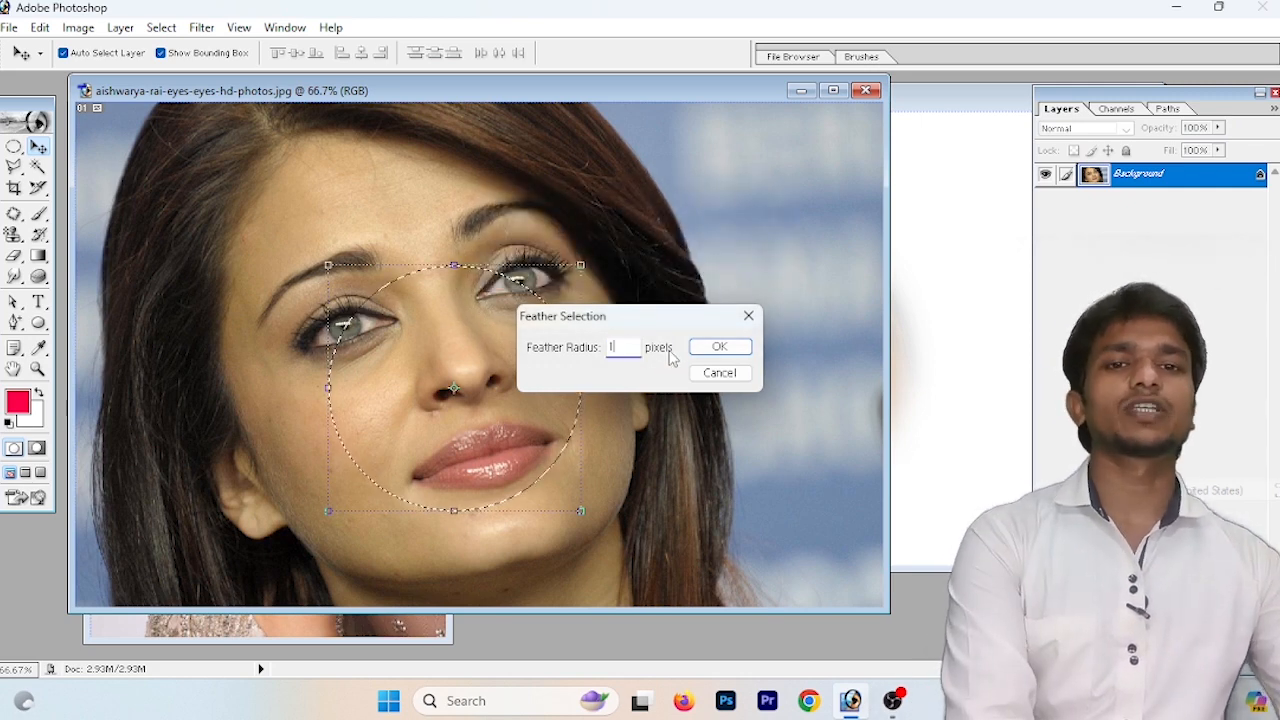
click(715, 347)
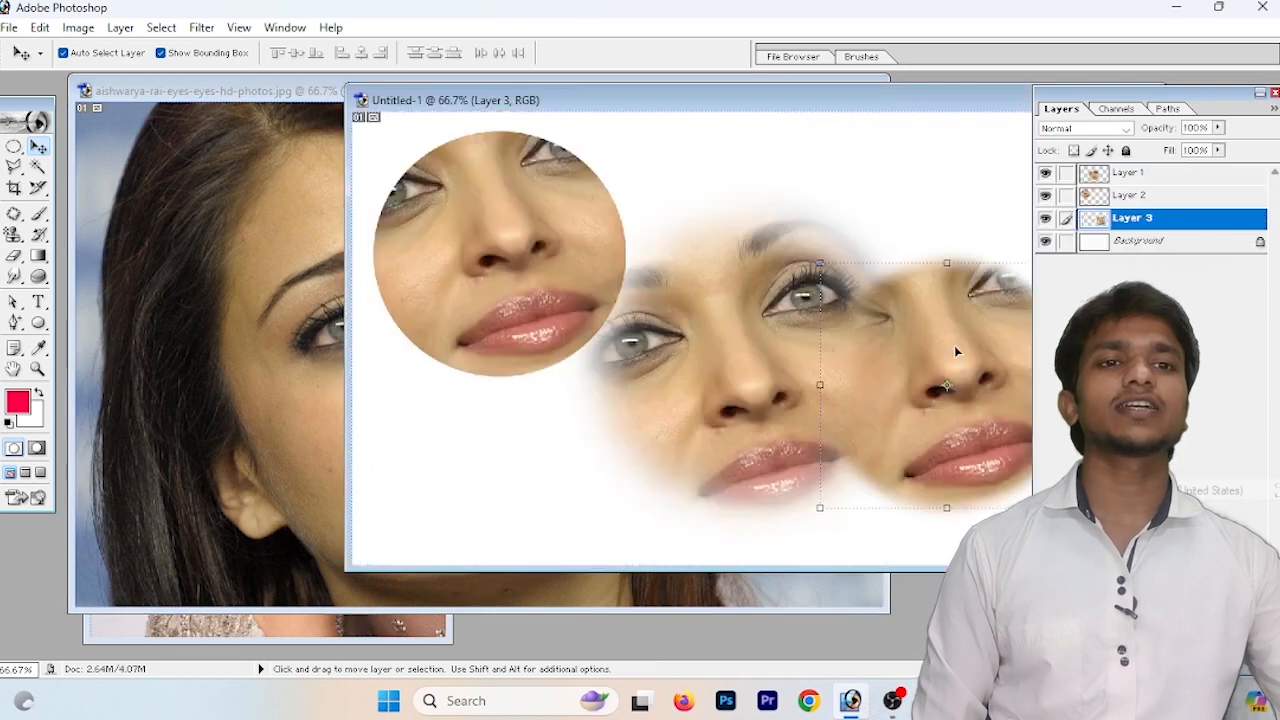
drag(954, 345, 729, 183)
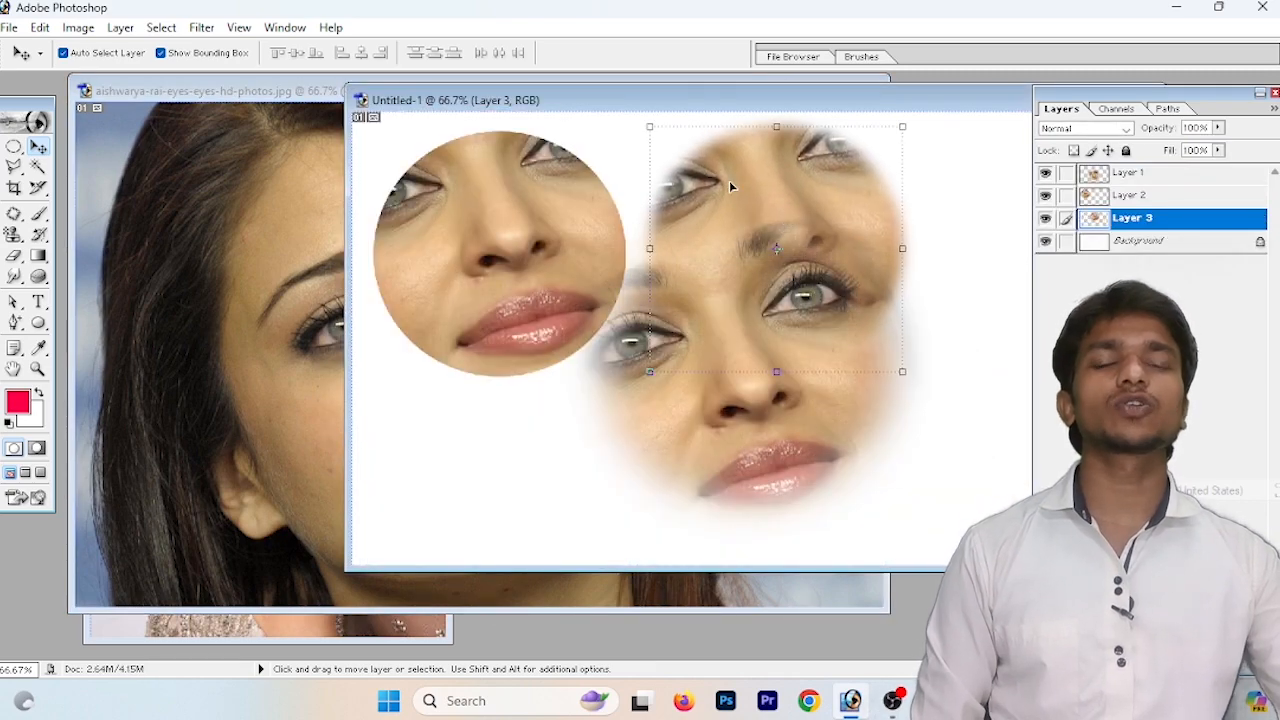
Step: Examine the edges of the three face cutouts up close at 200% and 100% zoom
key(ctrl+plus)
key(ctrl+plus)
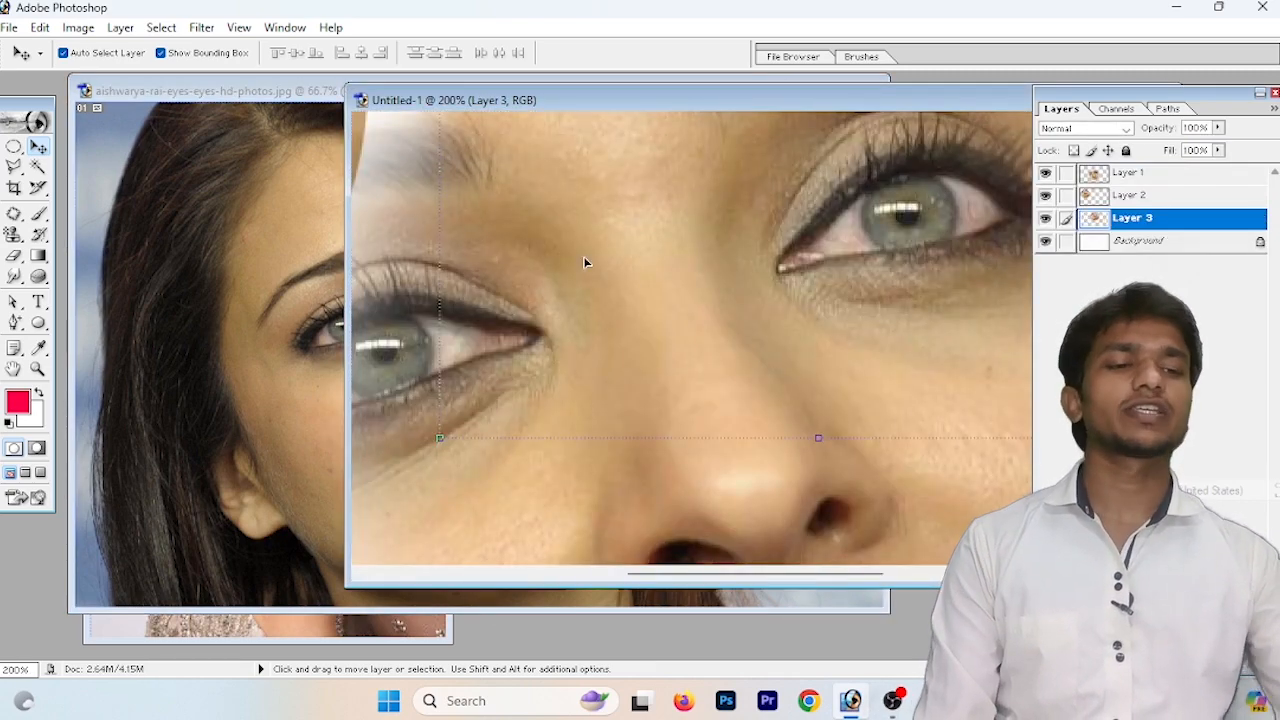
key(ctrl+minus)
scroll(586, 256, up, 3)
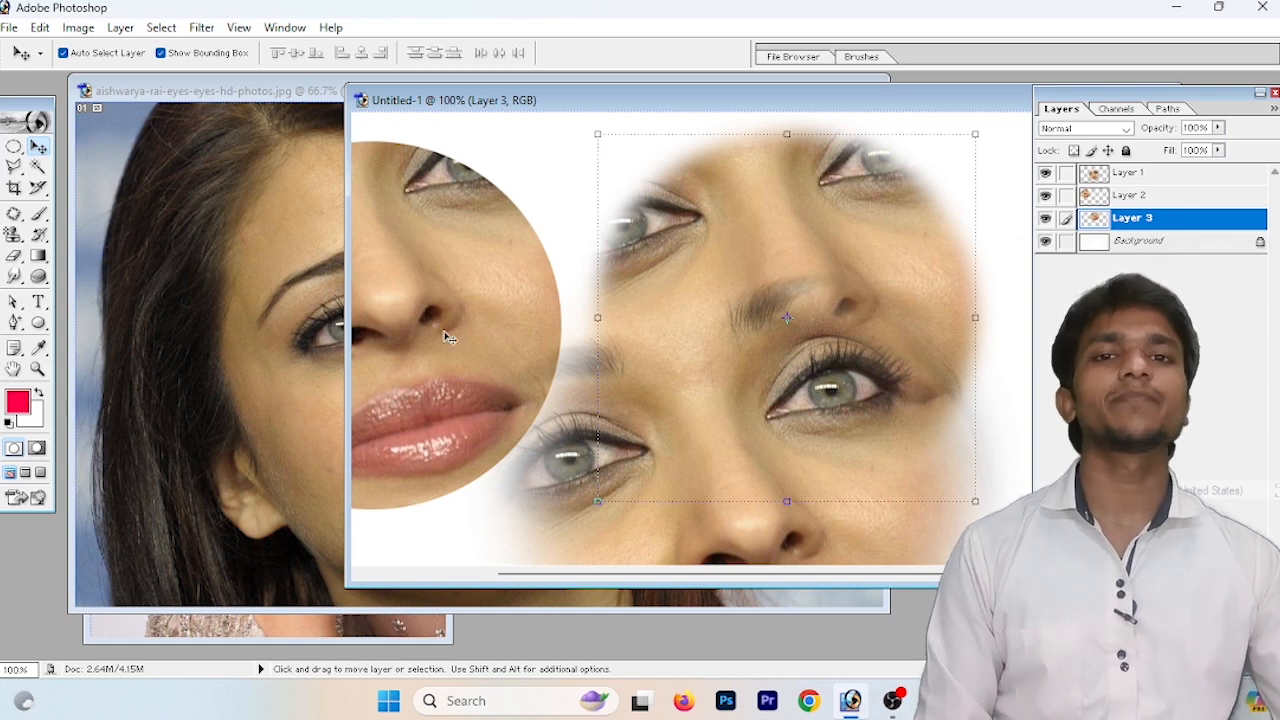
key(ctrl+minus)
key(ctrl+minus)
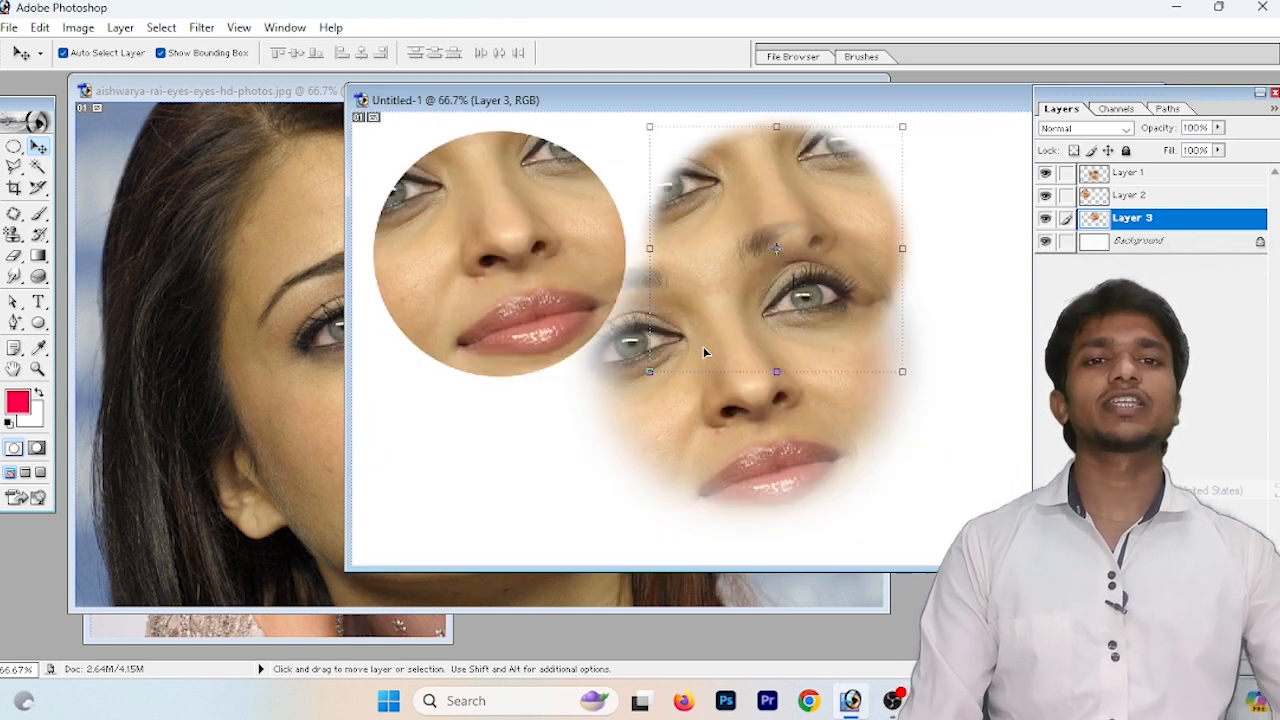
Step: Deselect the circular selection in the portrait photo and close that photo without saving
click(318, 349)
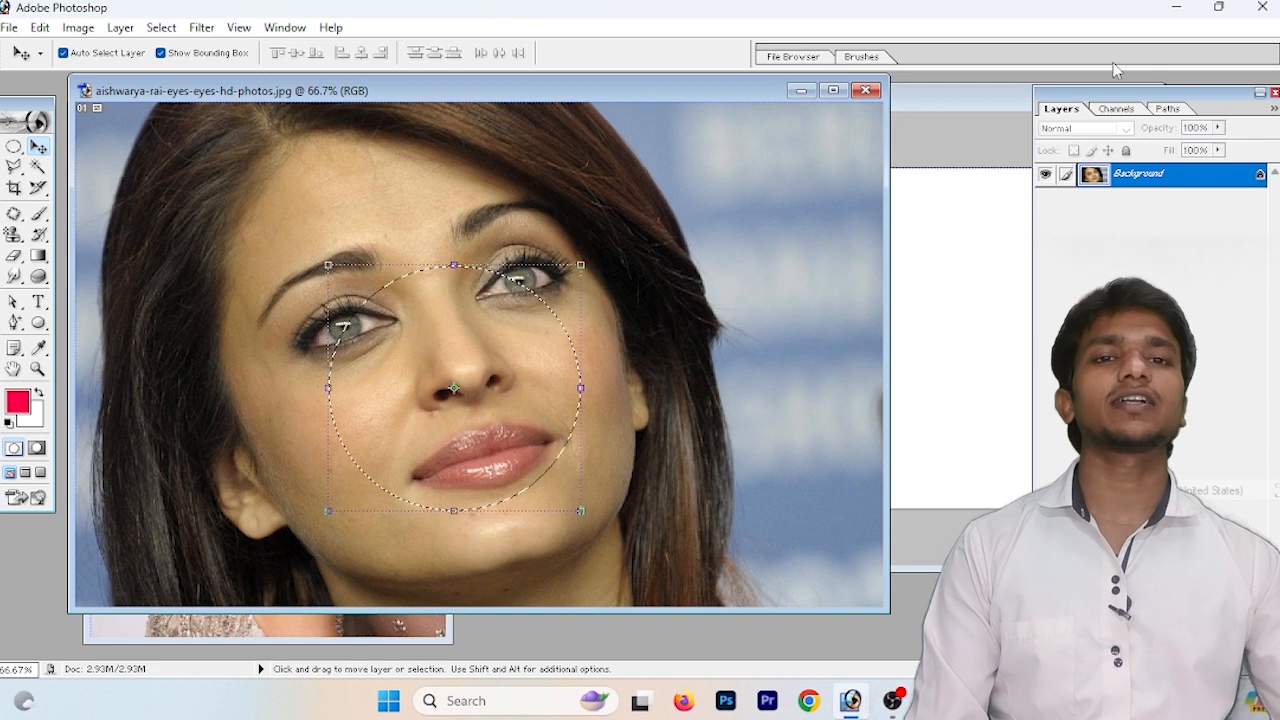
key(ctrl+d)
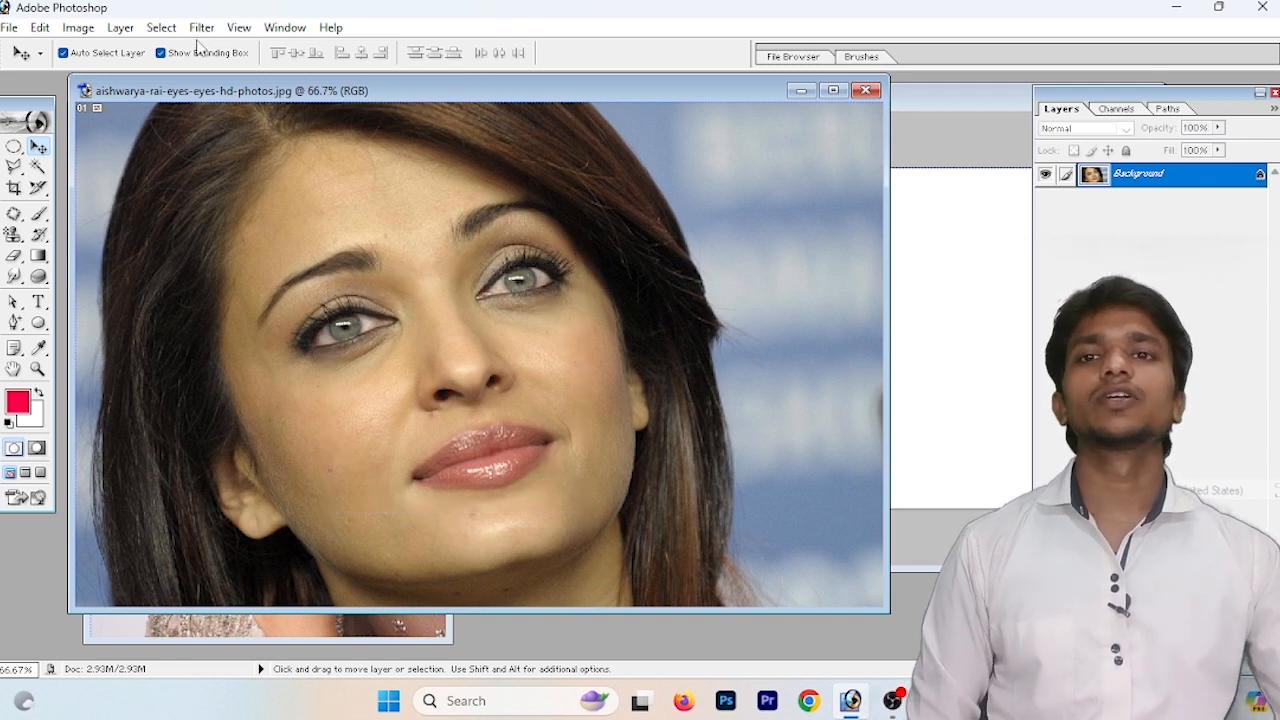
click(166, 27)
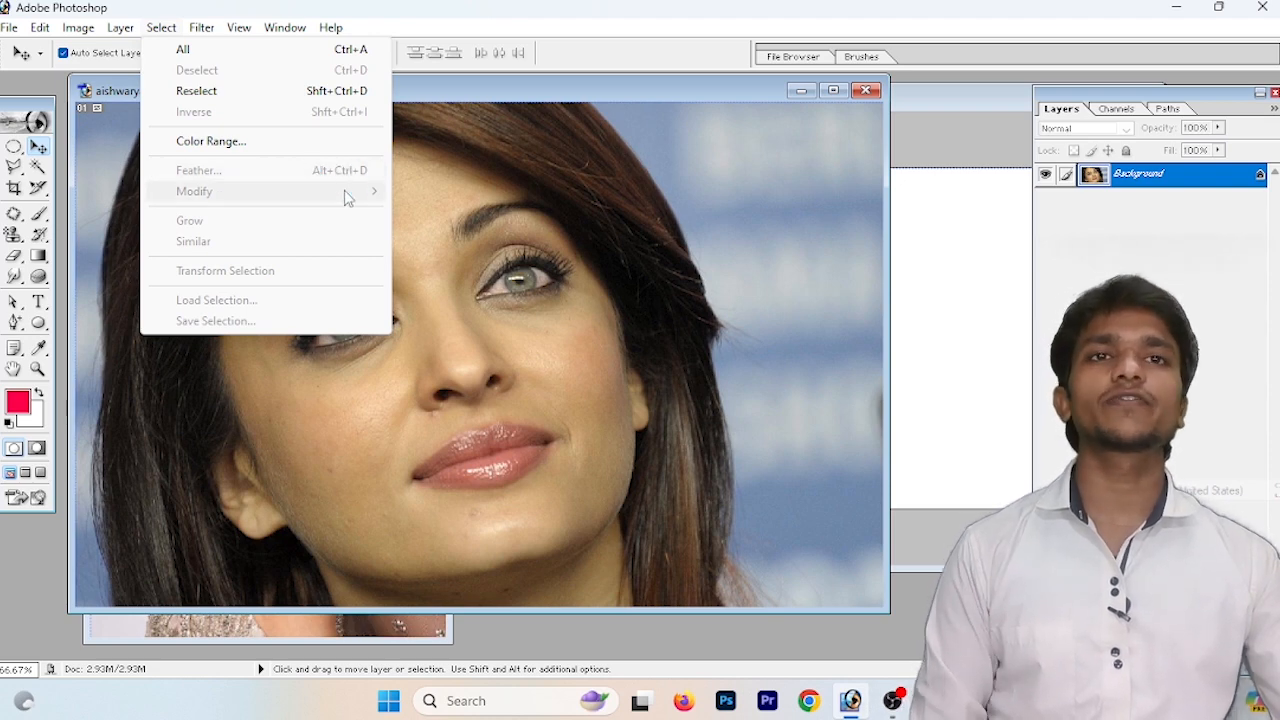
click(866, 91)
click(866, 91)
click(657, 271)
Step: Close the Untitled-1 document and the amrita-rao-wallpaper photo without saving changes
drag(912, 103, 366, 155)
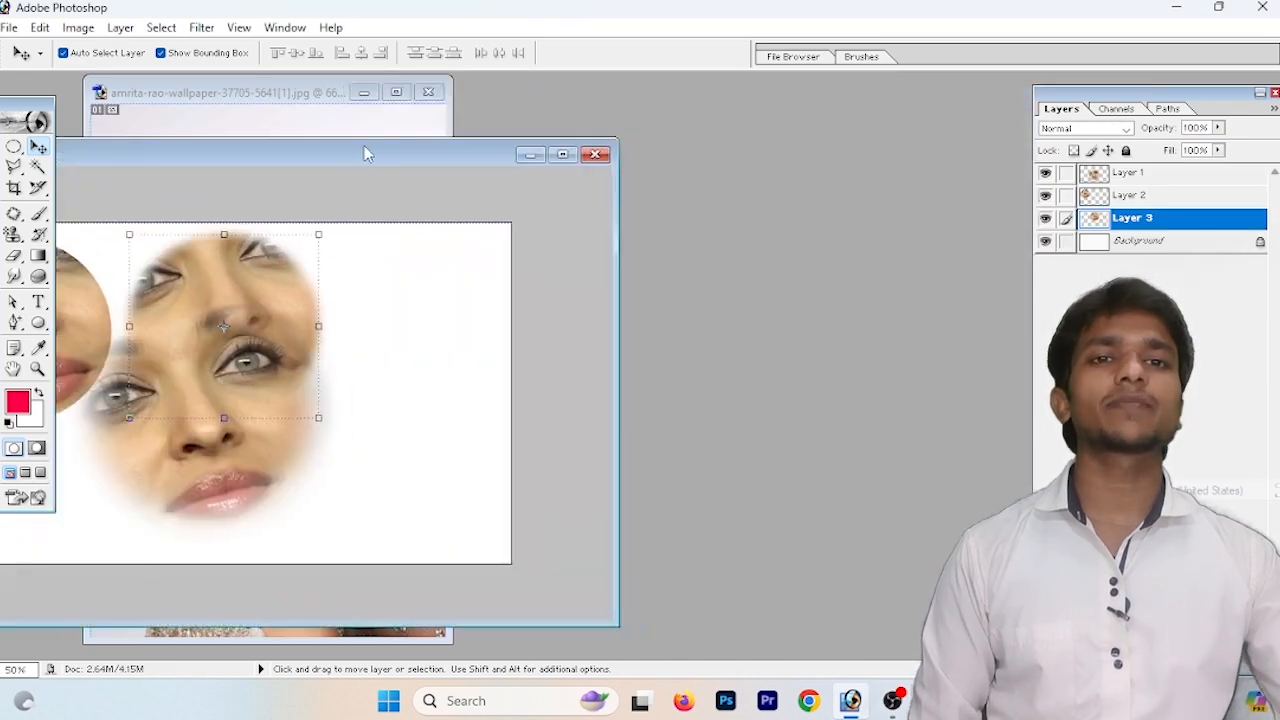
click(595, 154)
click(645, 272)
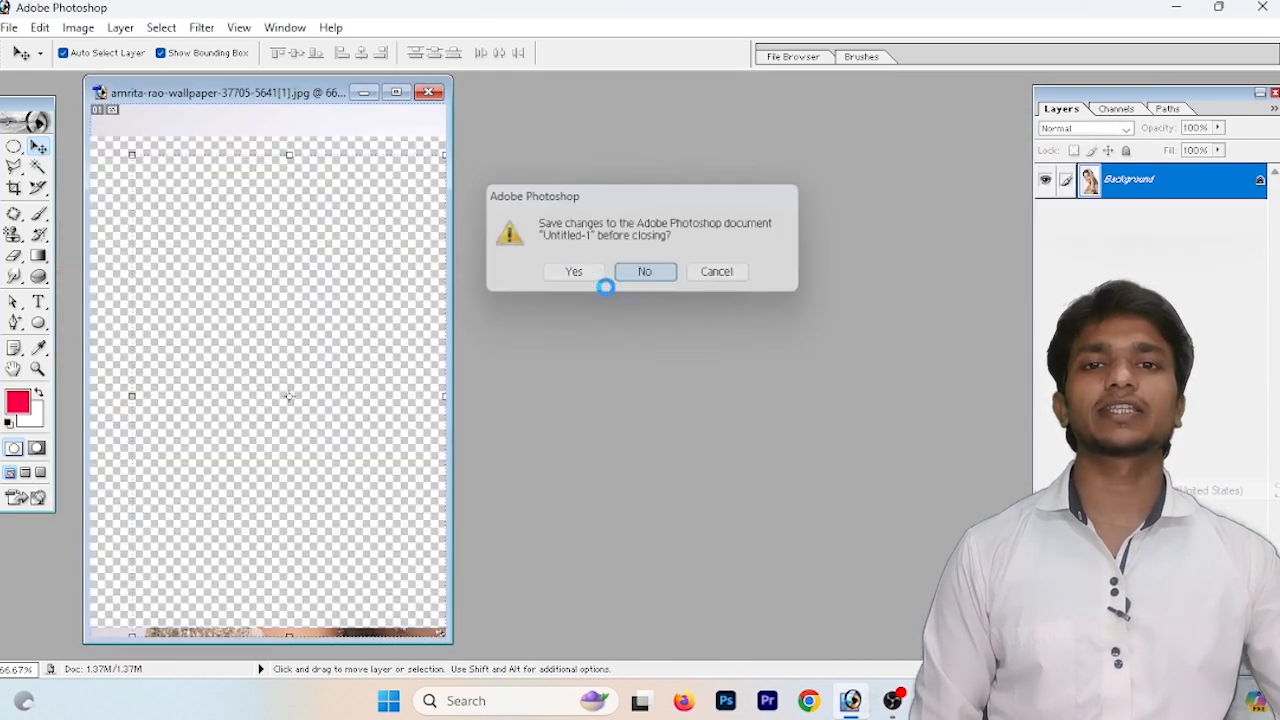
click(428, 91)
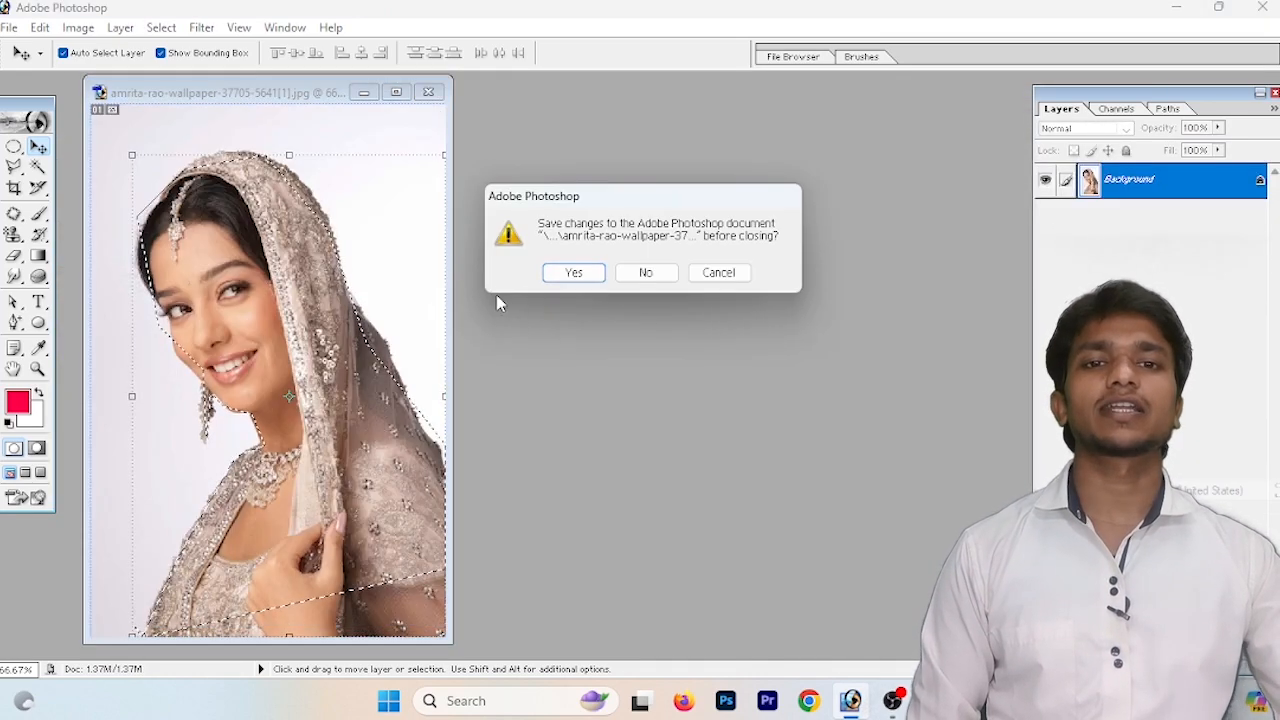
click(646, 273)
Step: Create a new 1280 x 720 pixel RGB document at 72 pixels/inch with background colour contents and activate the Elliptical Marquee tool
key(ctrl+n)
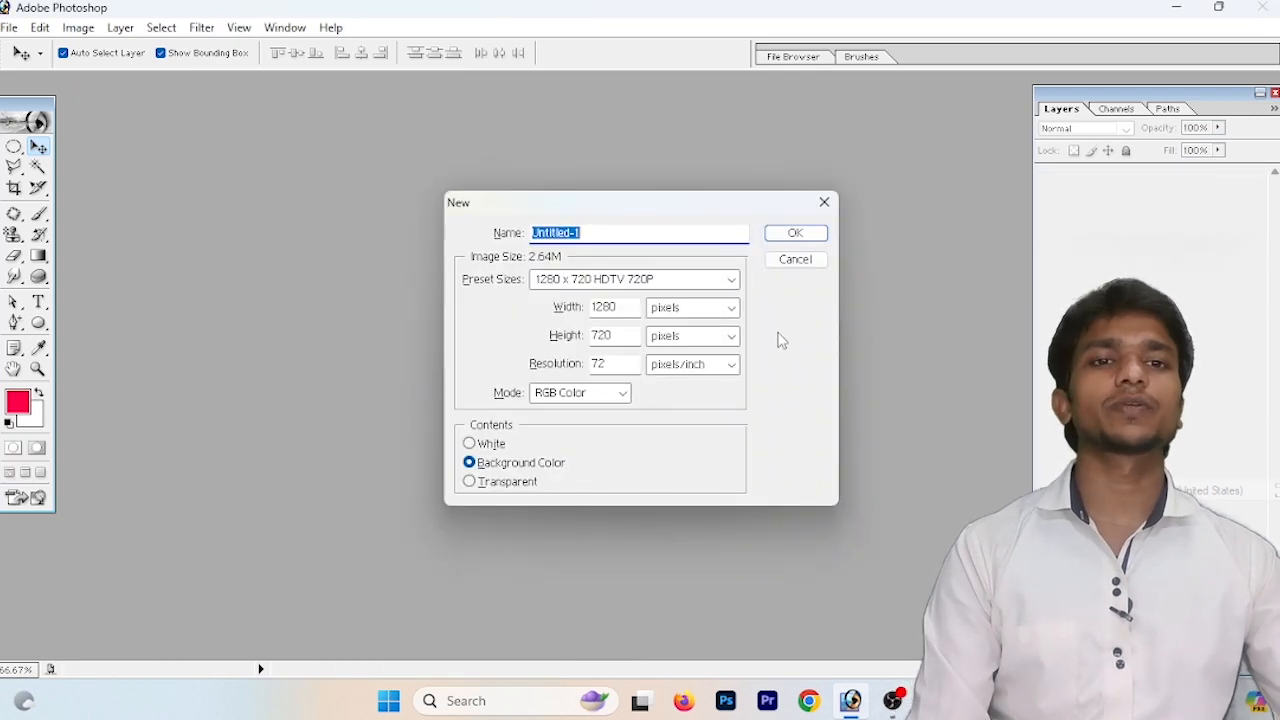
click(780, 232)
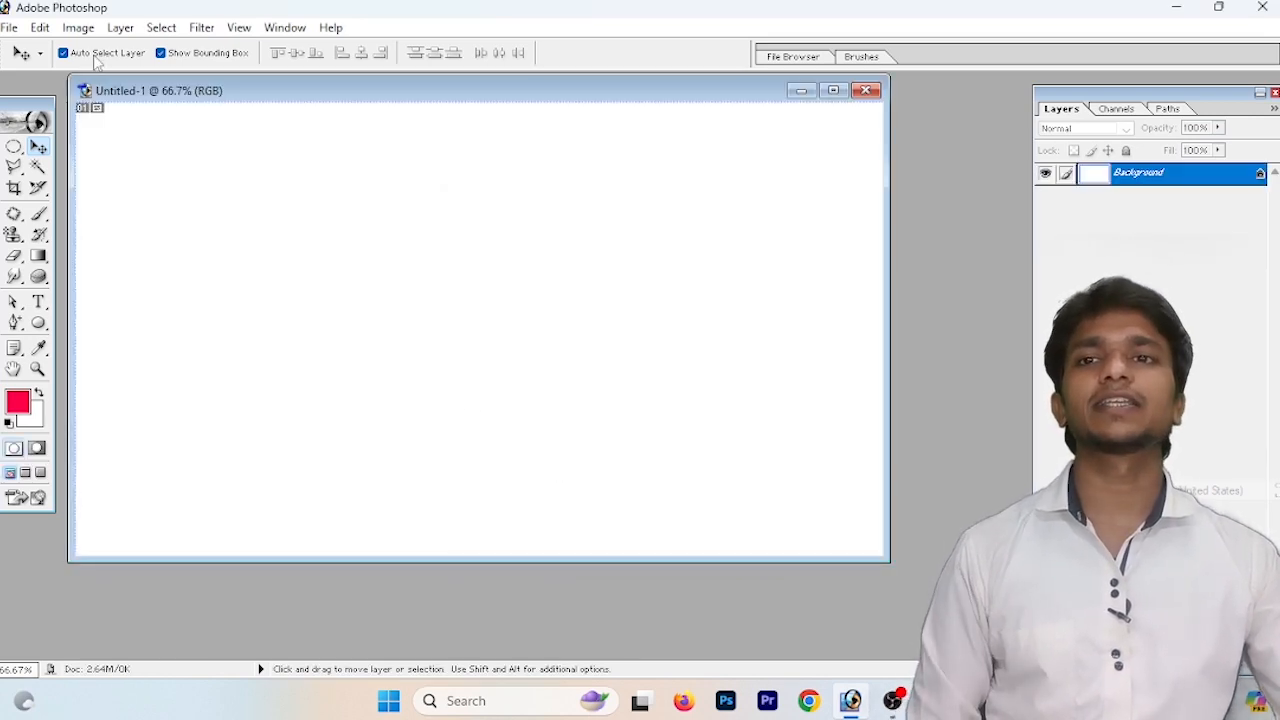
click(120, 27)
mouse_move(160, 27)
click(198, 144)
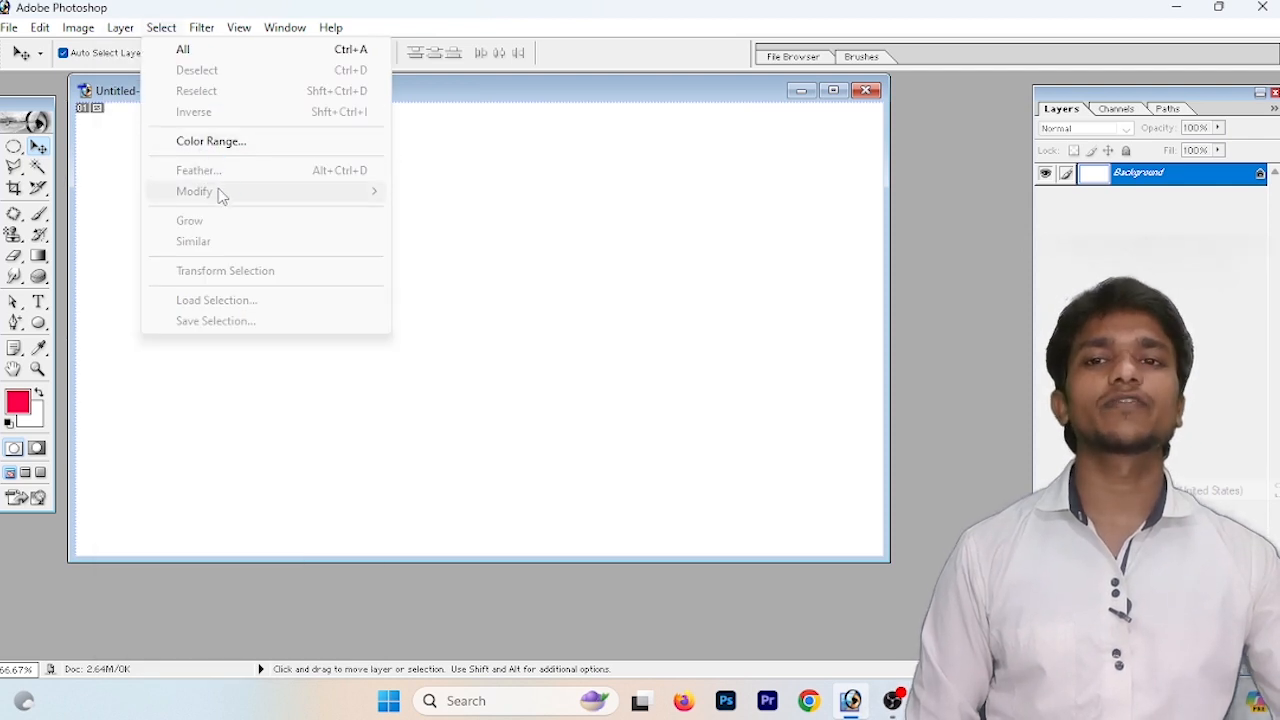
drag(14, 146, 90, 163)
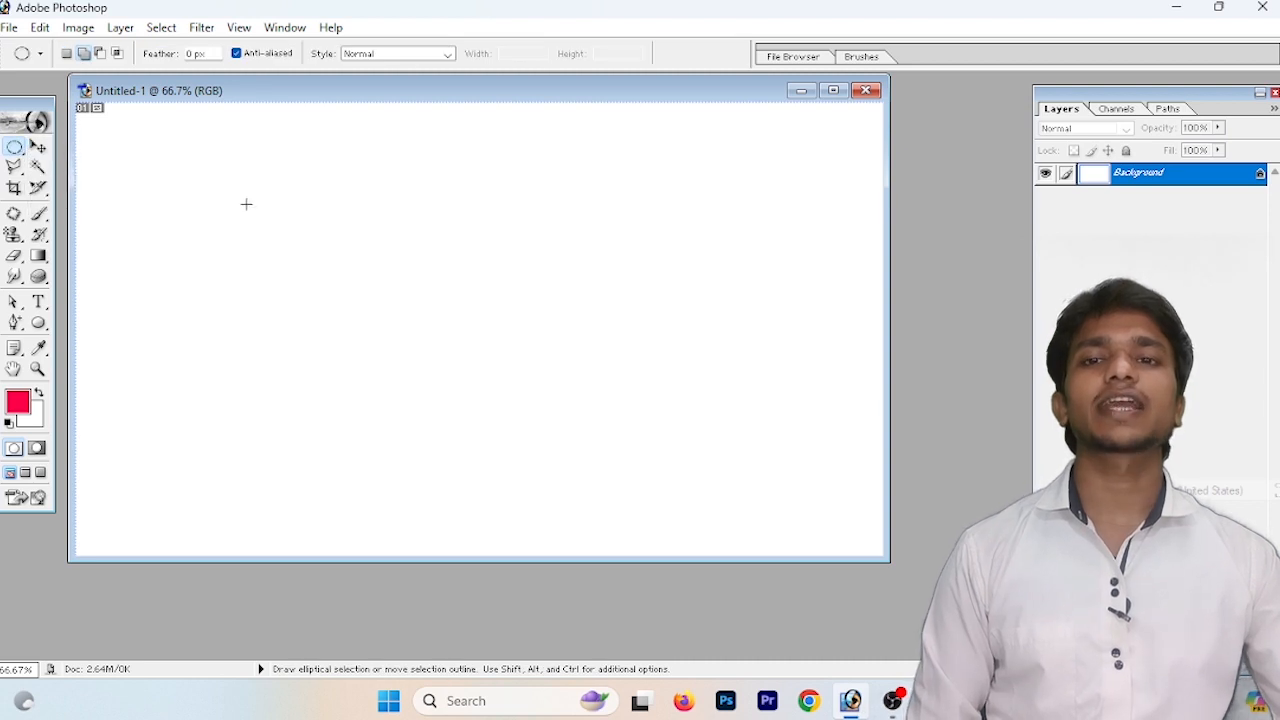
Step: Draw a circular selection on the blank canvas and convert it to a 30-pixel-wide border selection
drag(340, 380, 346, 366)
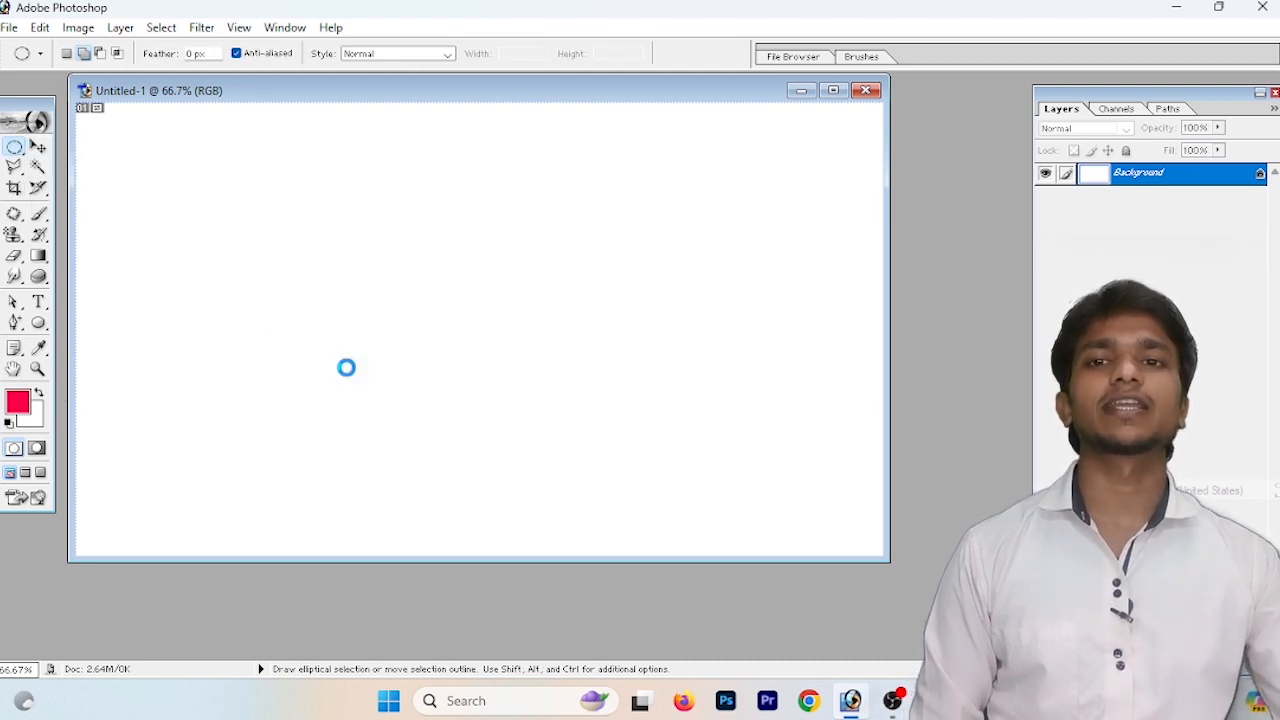
click(156, 30)
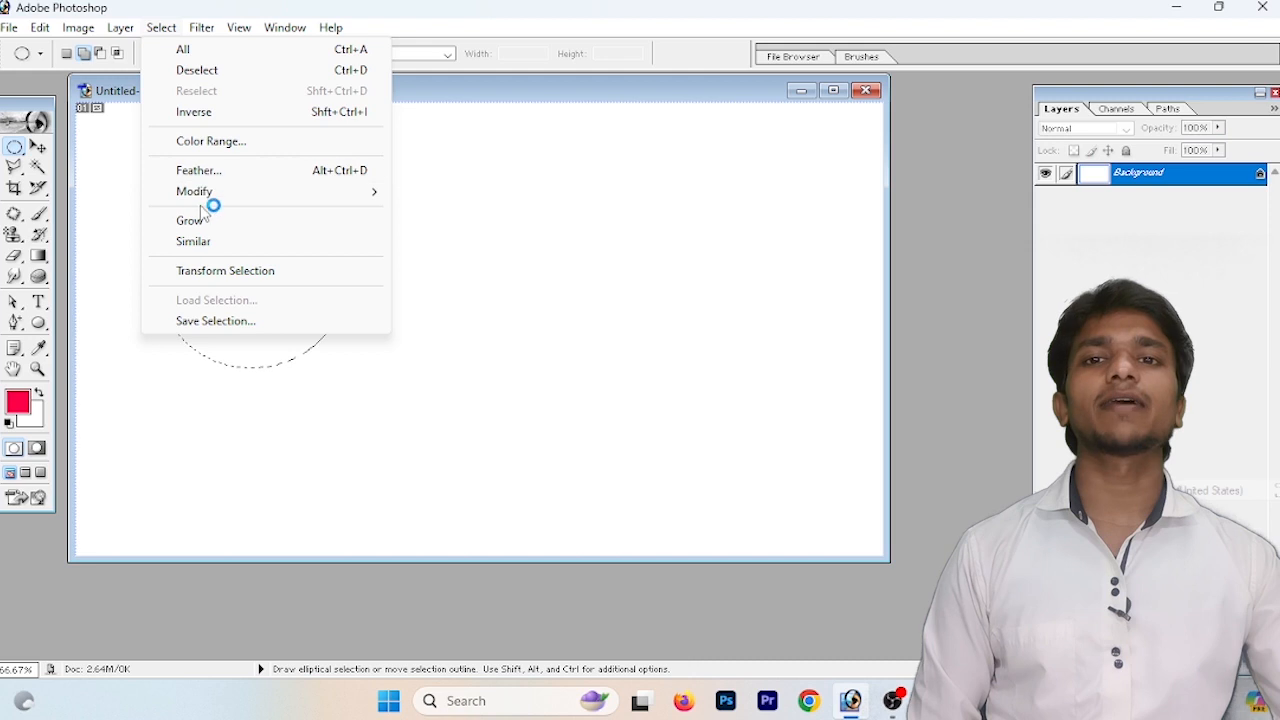
mouse_move(211, 191)
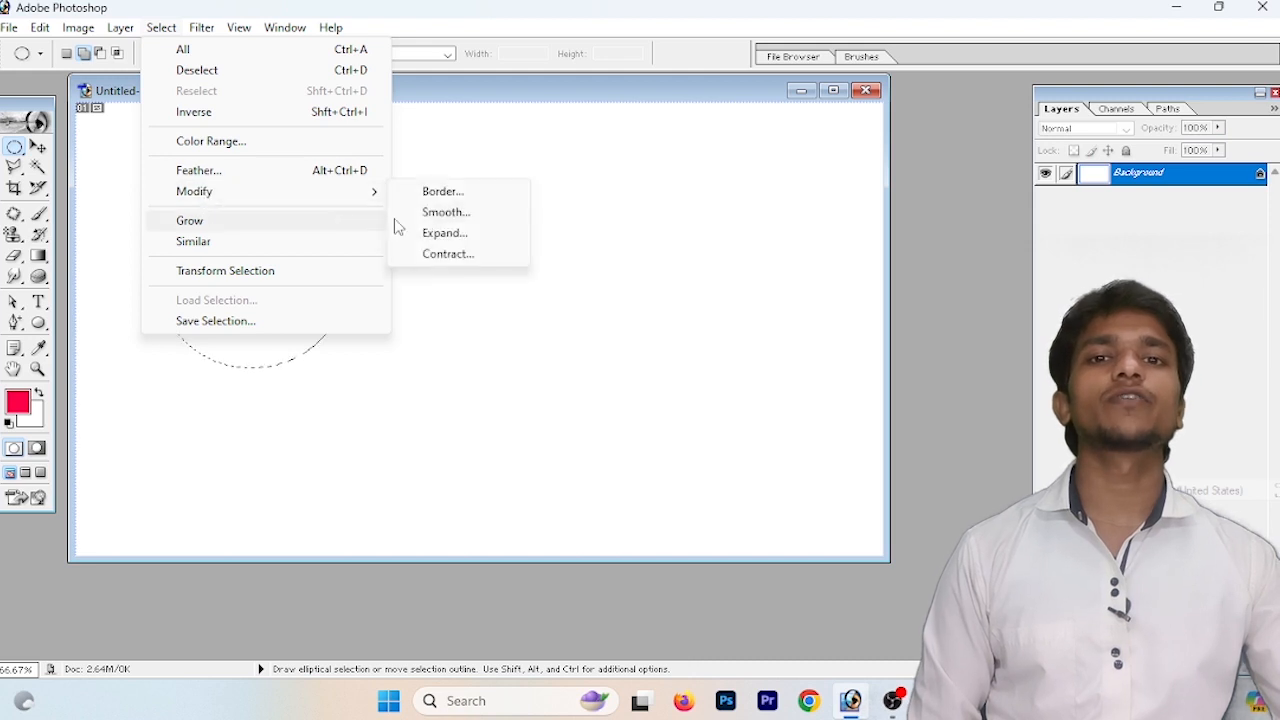
click(458, 196)
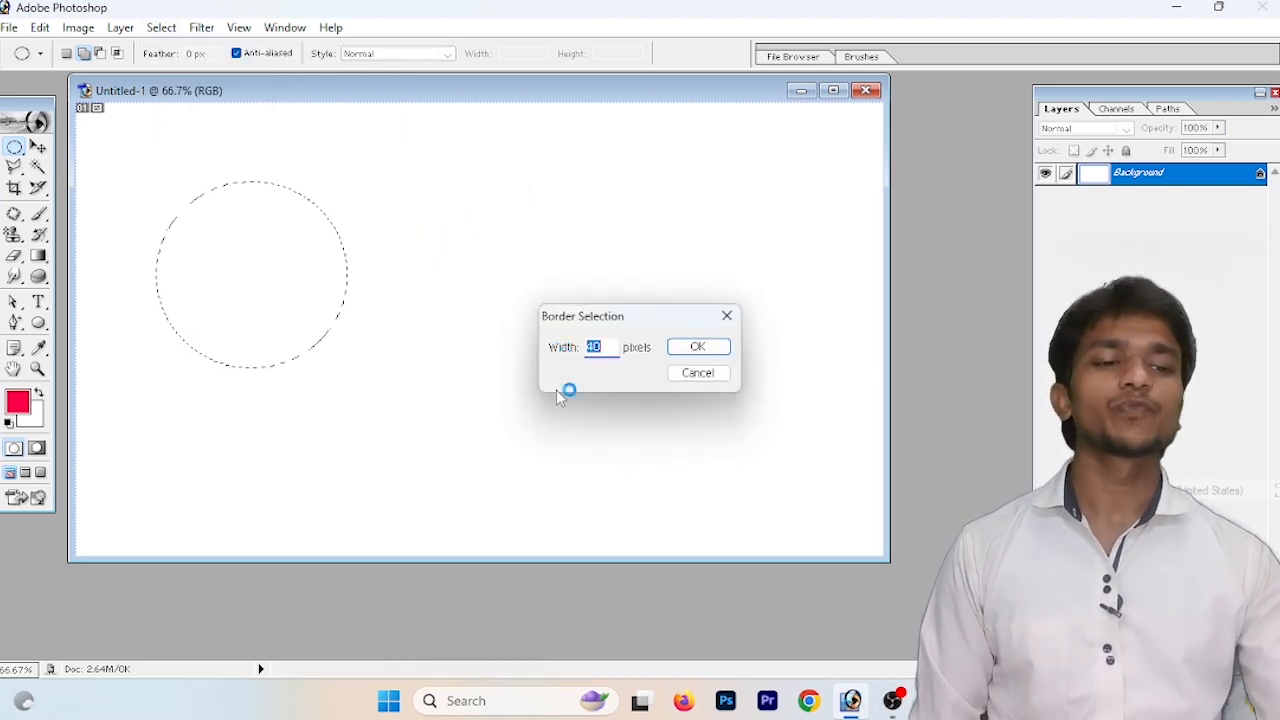
text(30)
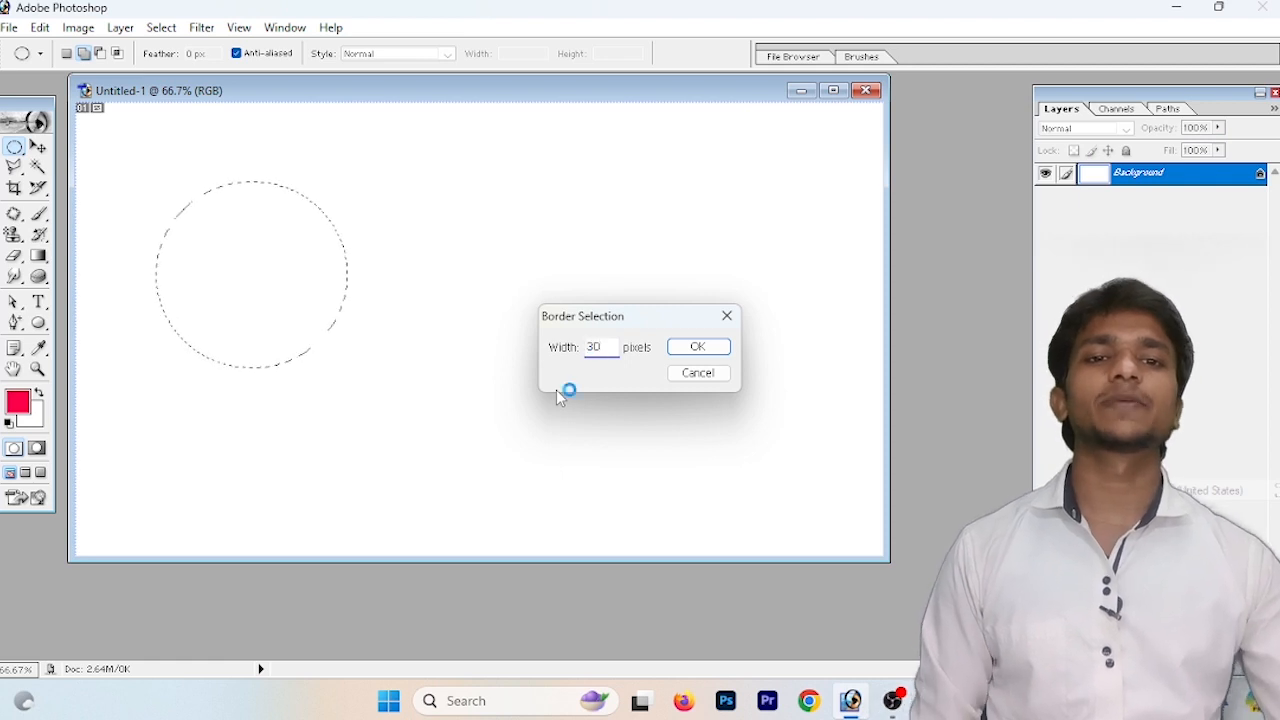
click(694, 348)
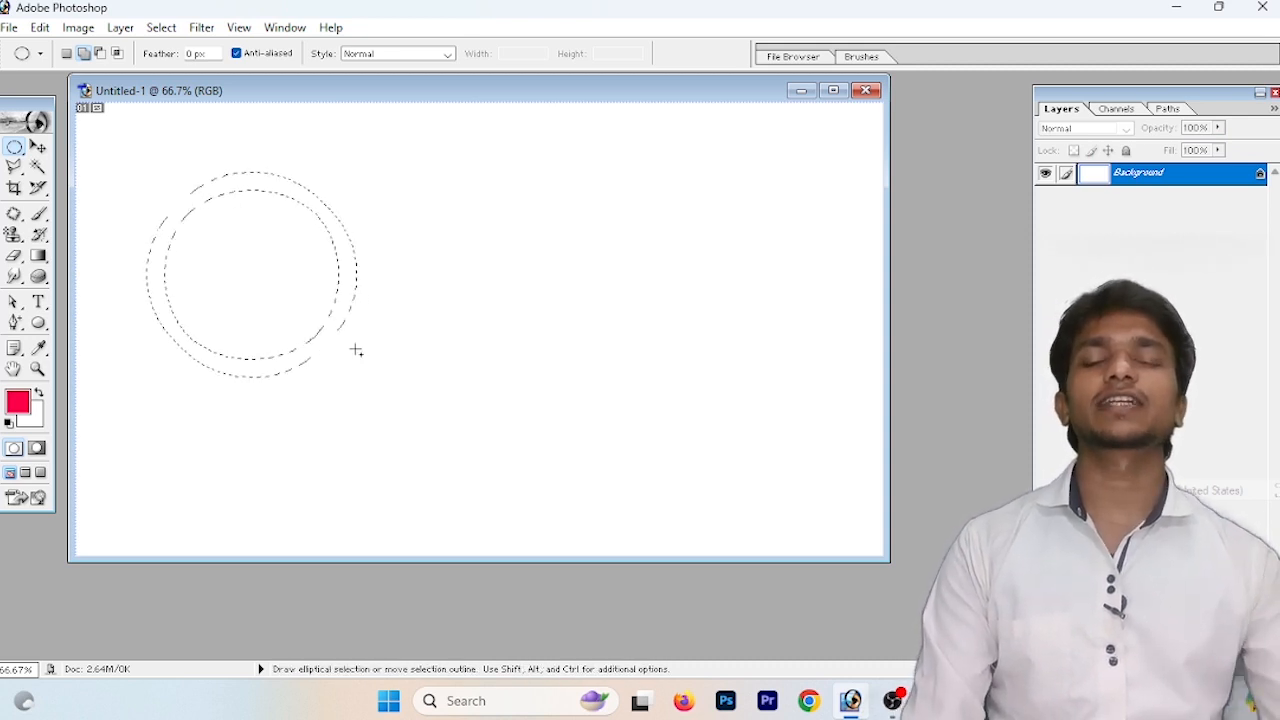
Step: Choose a bright pinkish-red foreground colour with hue 343°
click(17, 401)
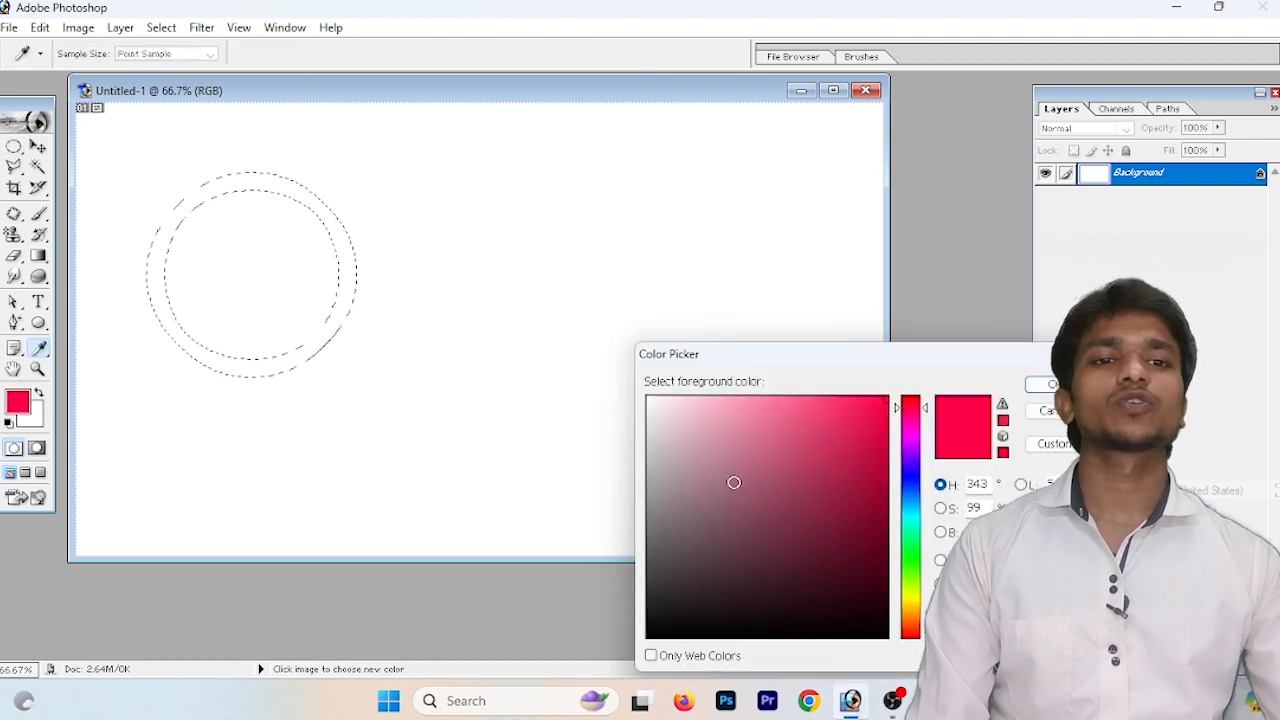
click(877, 405)
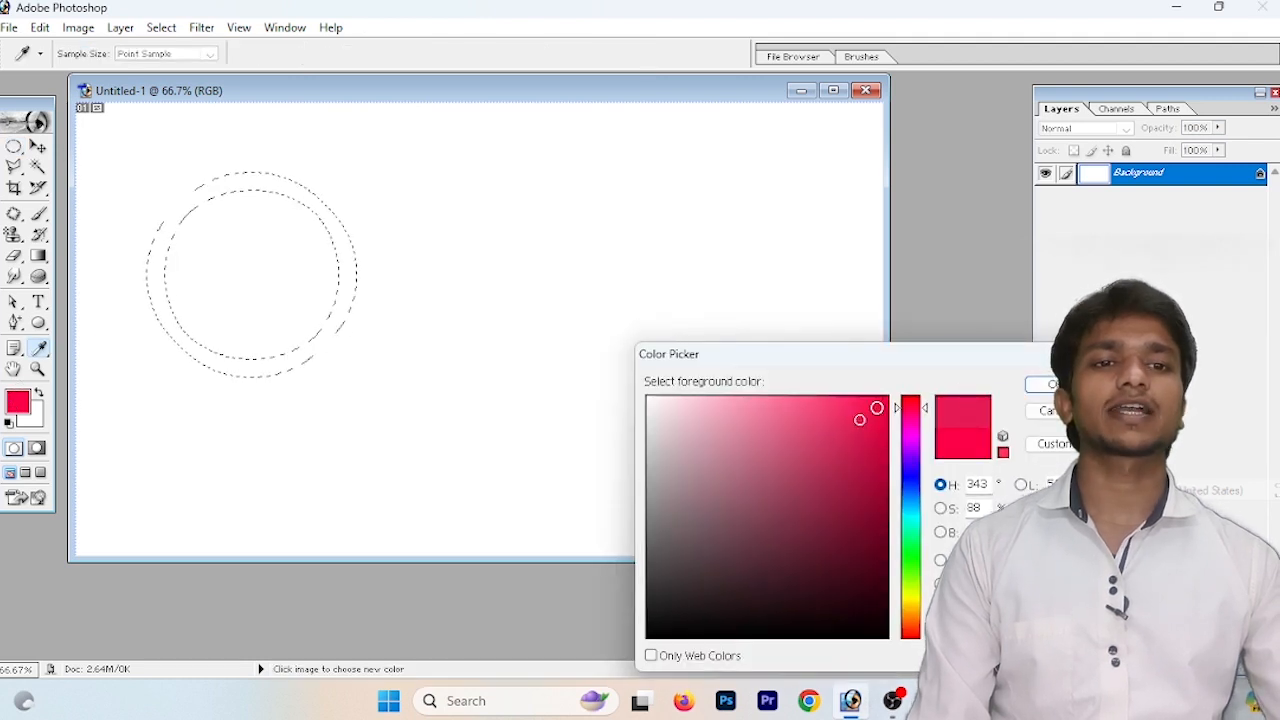
click(1053, 386)
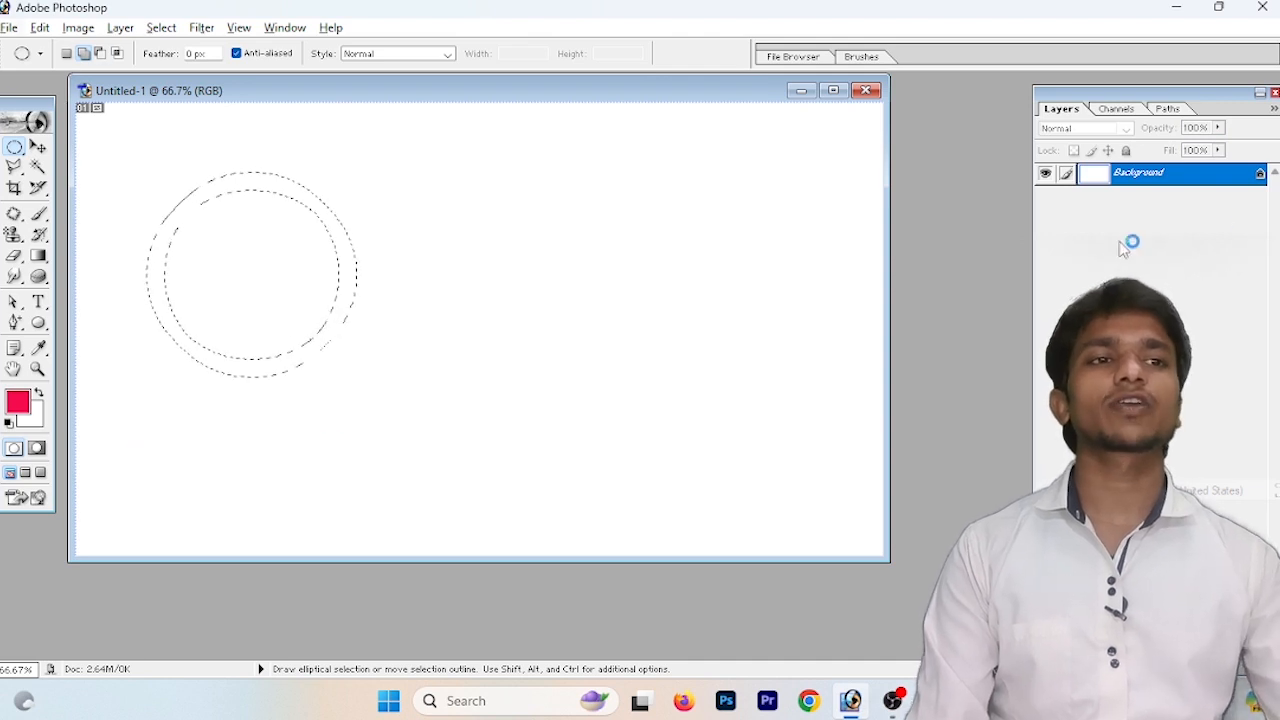
Step: Convert the Background to the normal layer Layer 0 and fill the border selection with the foreground colour, leaving nothing selected
double_click(1255, 178)
click(752, 318)
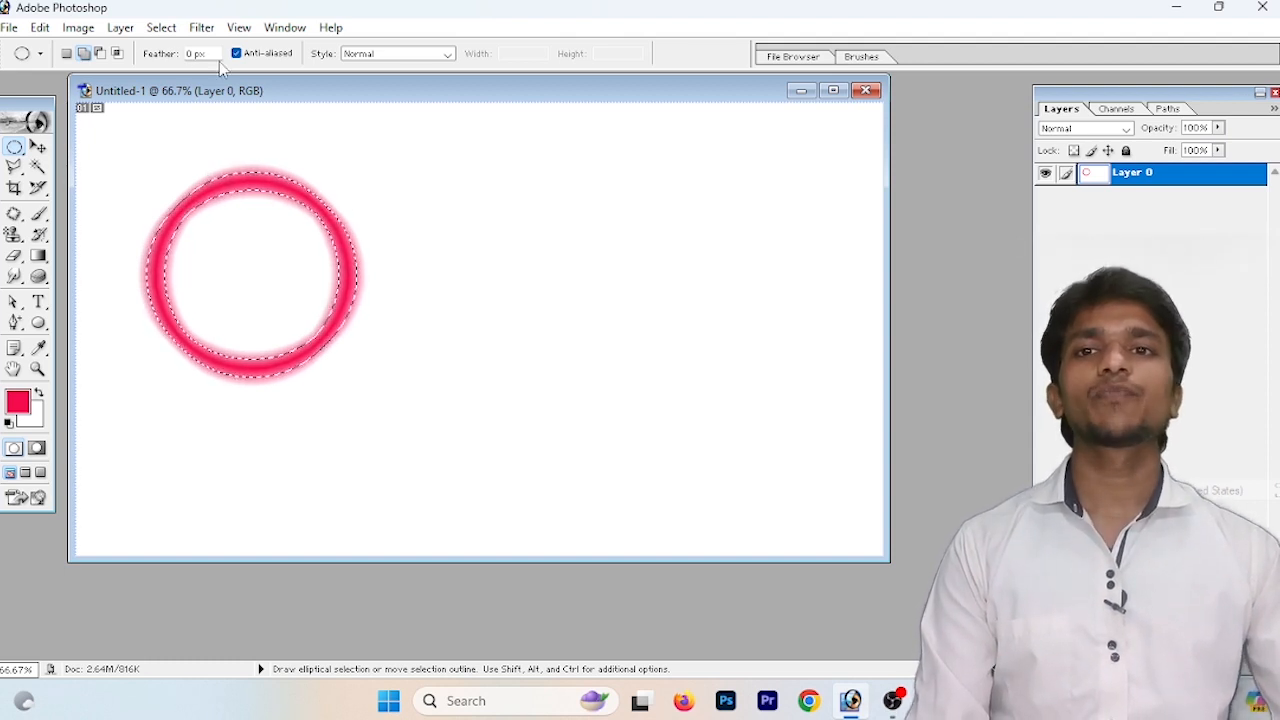
click(403, 177)
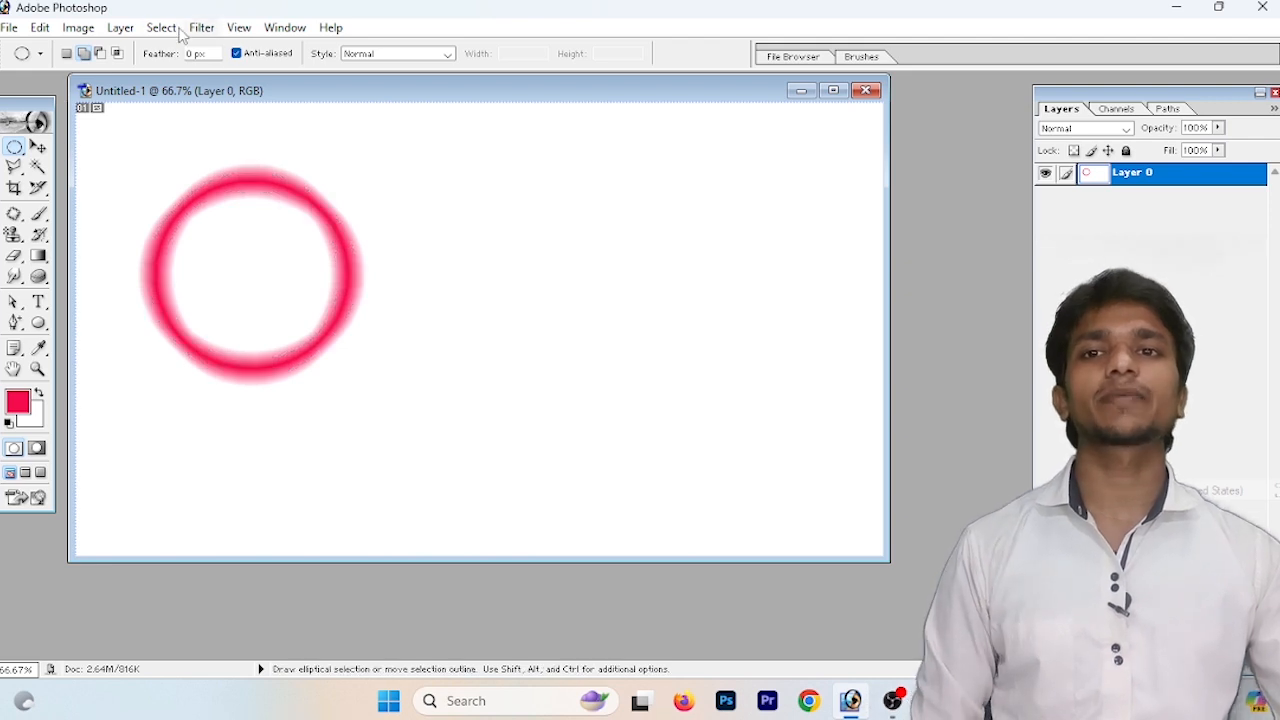
Step: Draw a second circular selection beside the filled ring and convert it to a 30-pixel-wide border selection
click(161, 27)
click(451, 194)
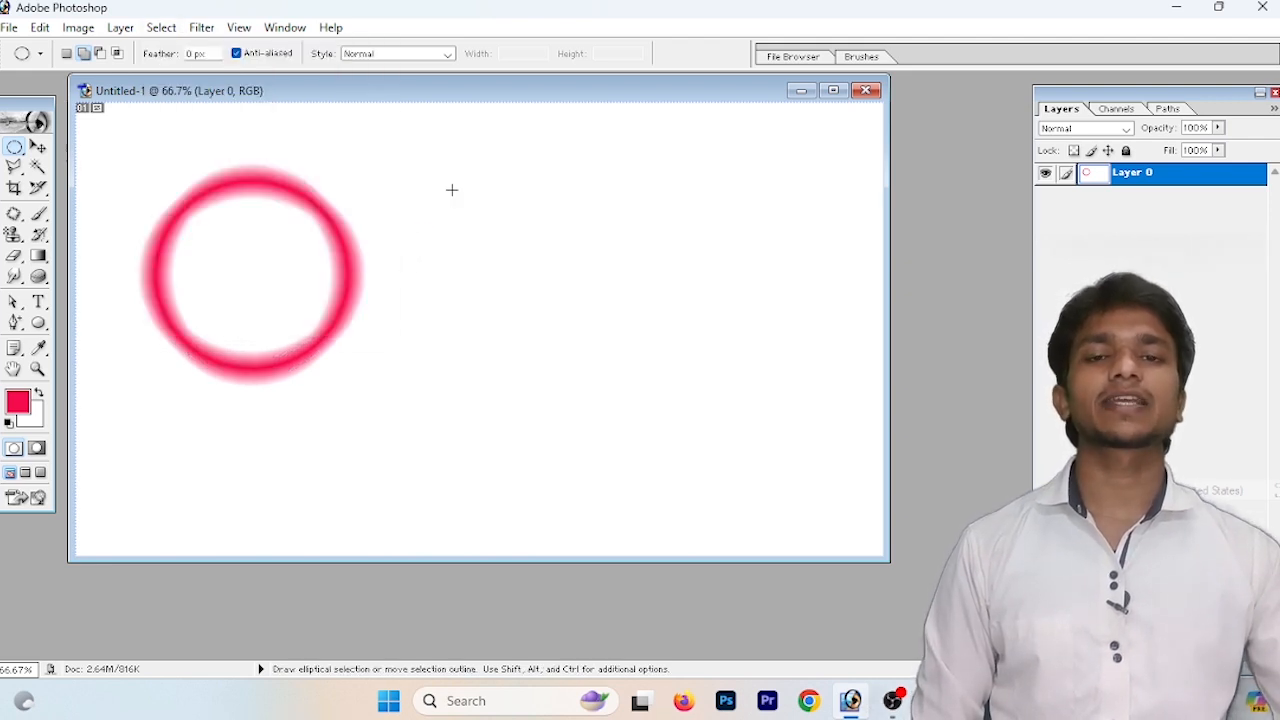
click(161, 27)
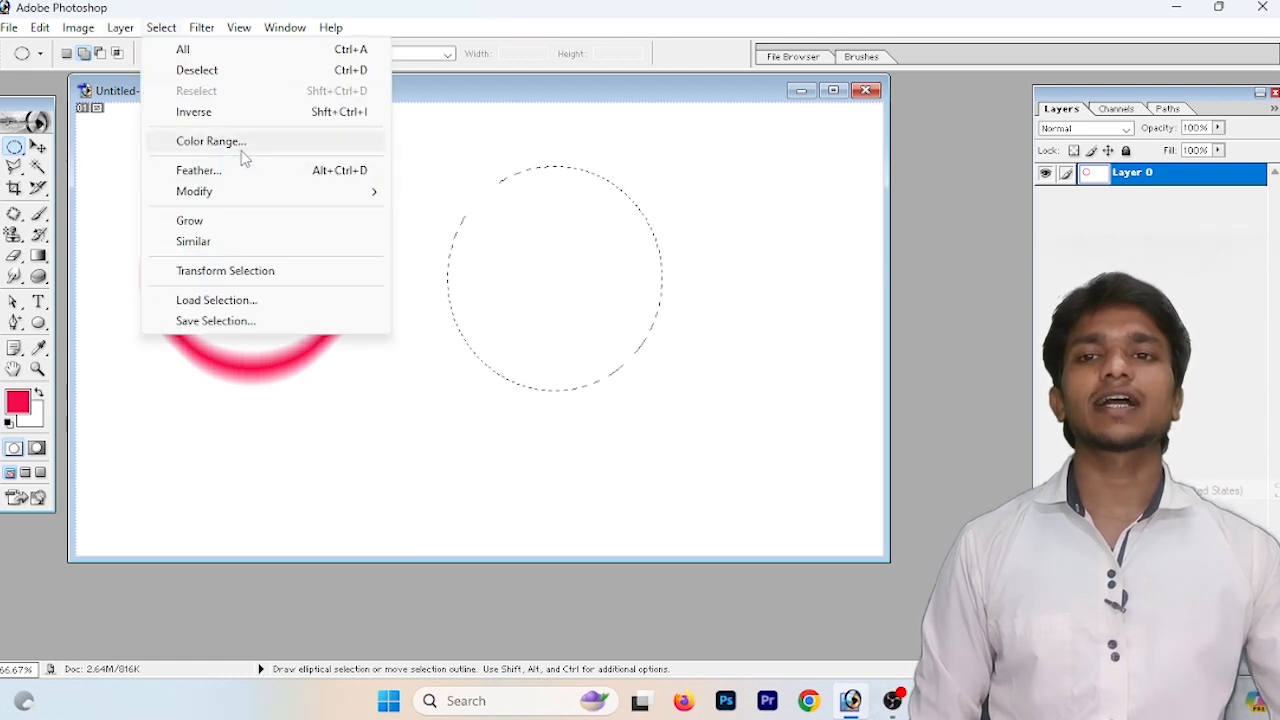
click(428, 193)
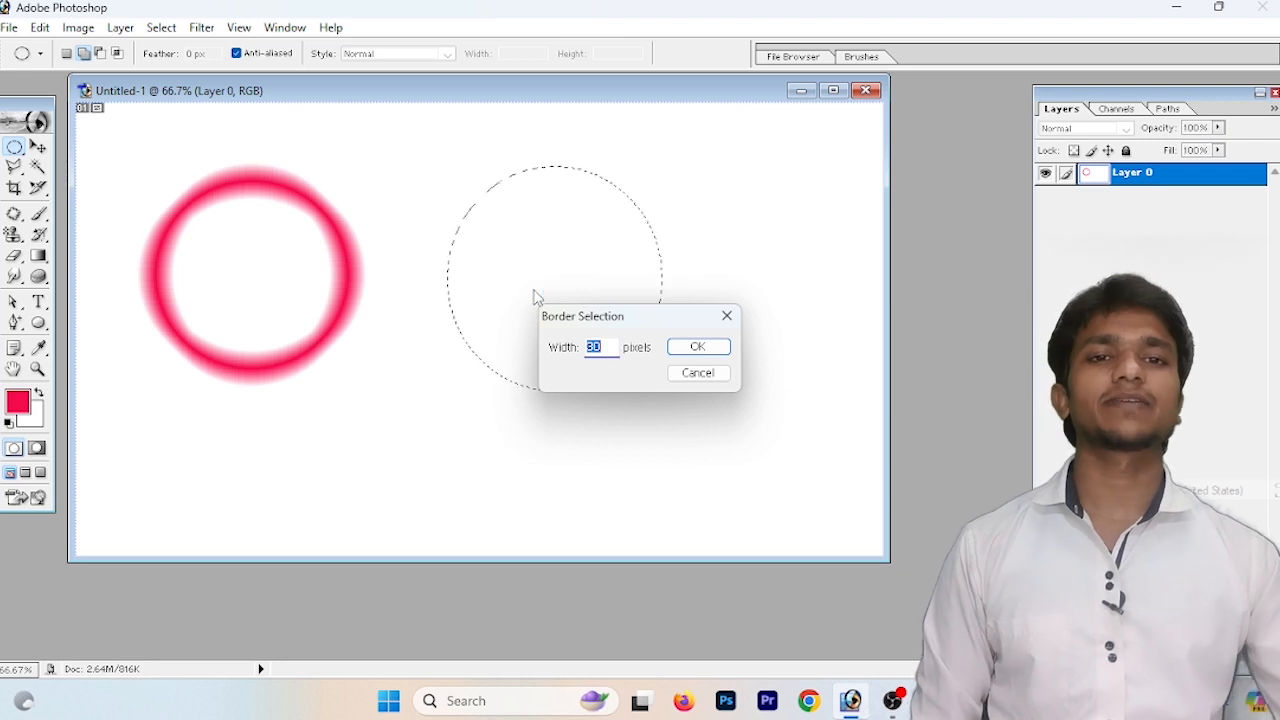
click(700, 347)
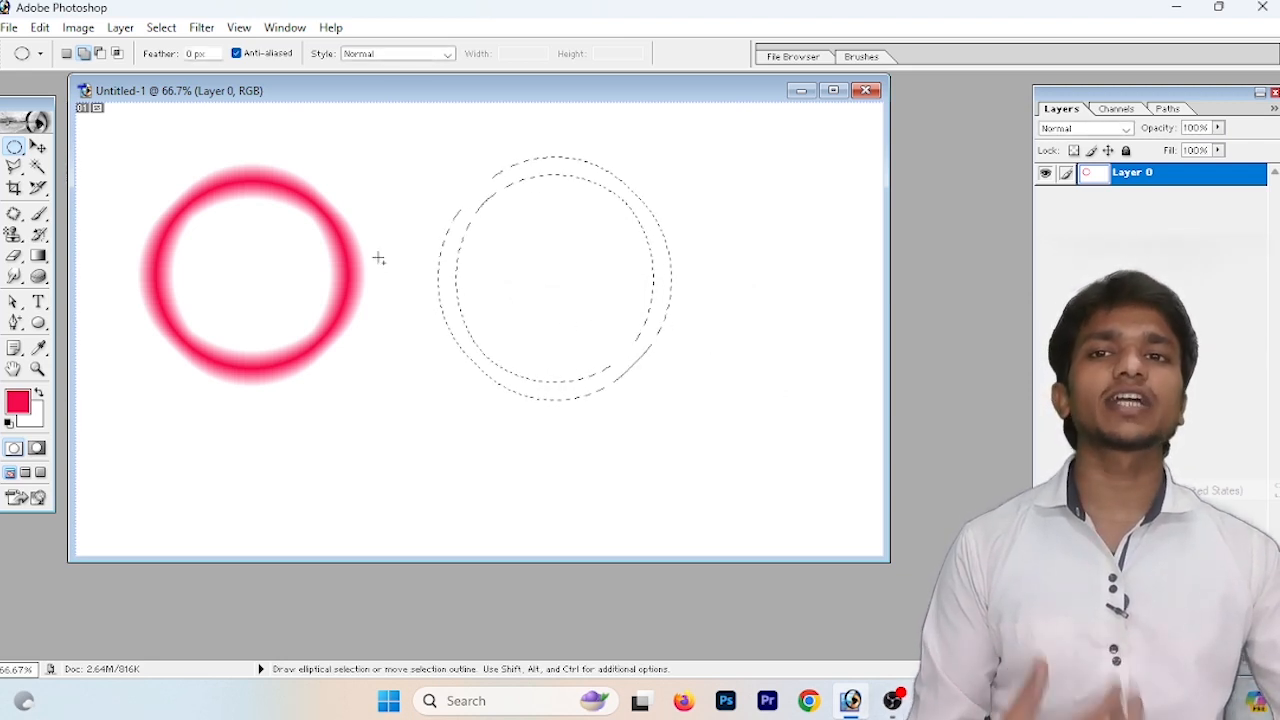
Step: Smooth the second border selection and fill it with the foreground colour close to the first ring, leaving nothing selected
click(121, 30)
click(121, 30)
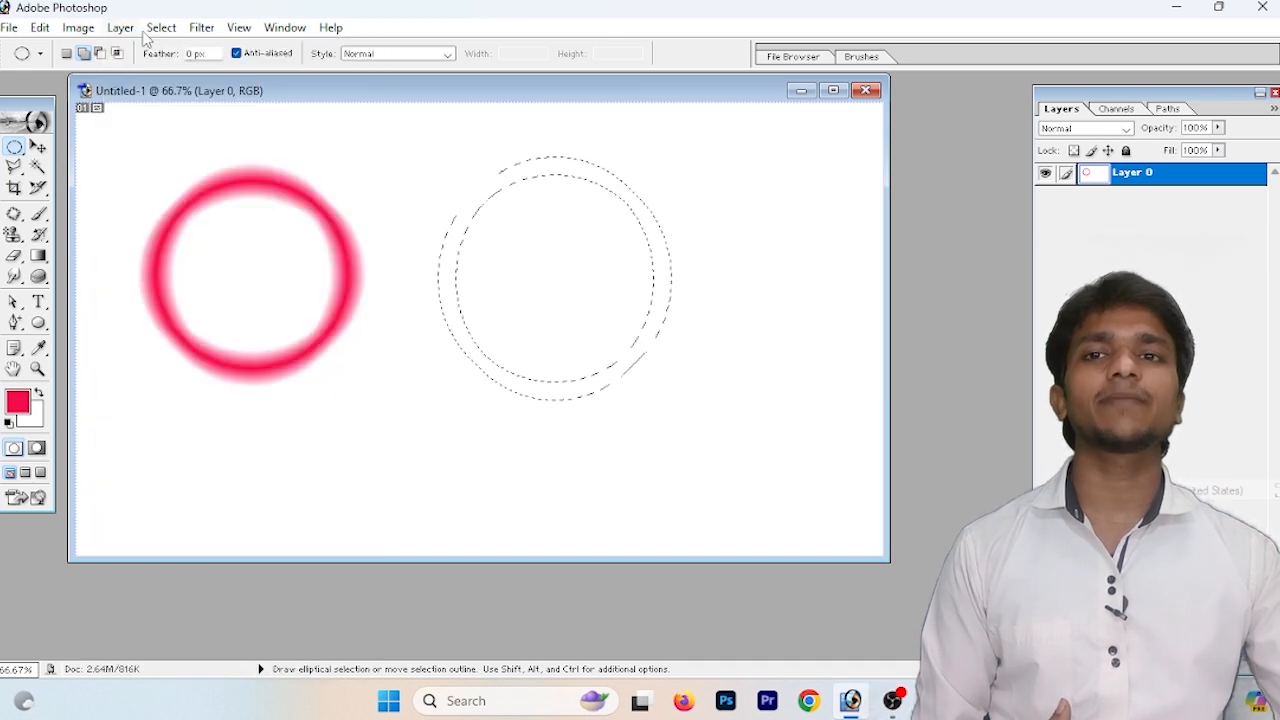
click(161, 27)
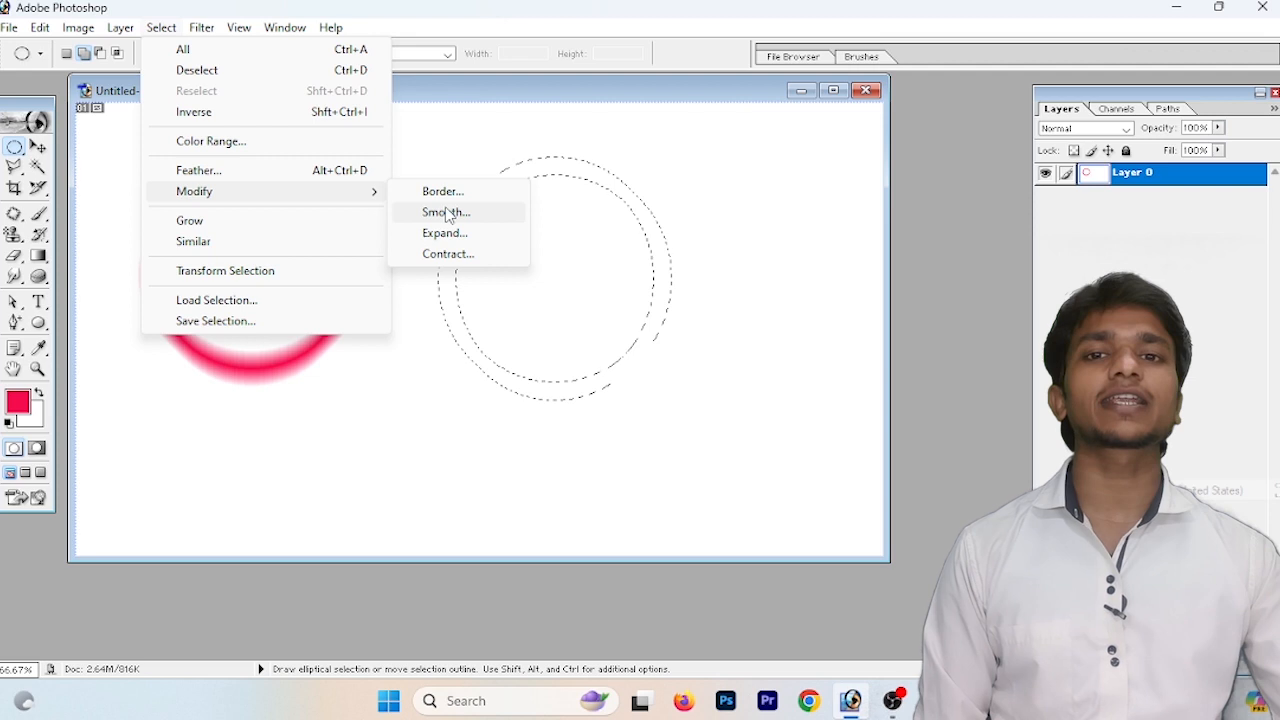
click(440, 212)
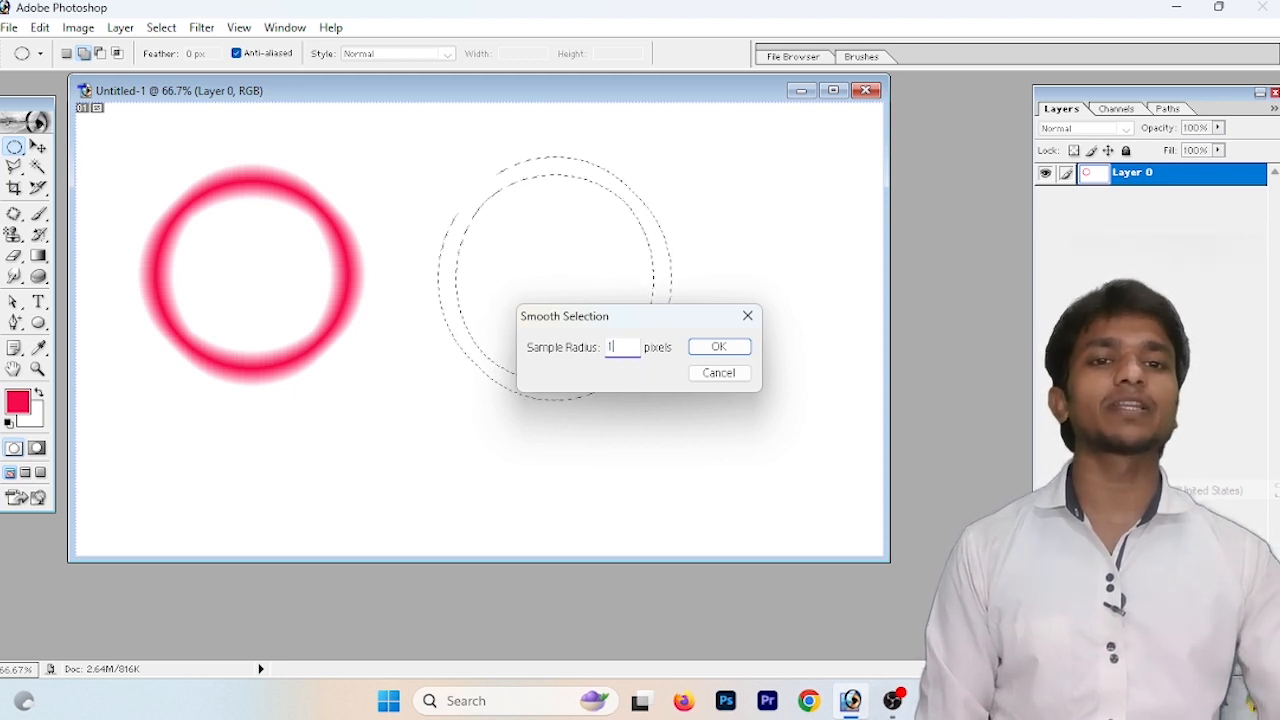
click(716, 348)
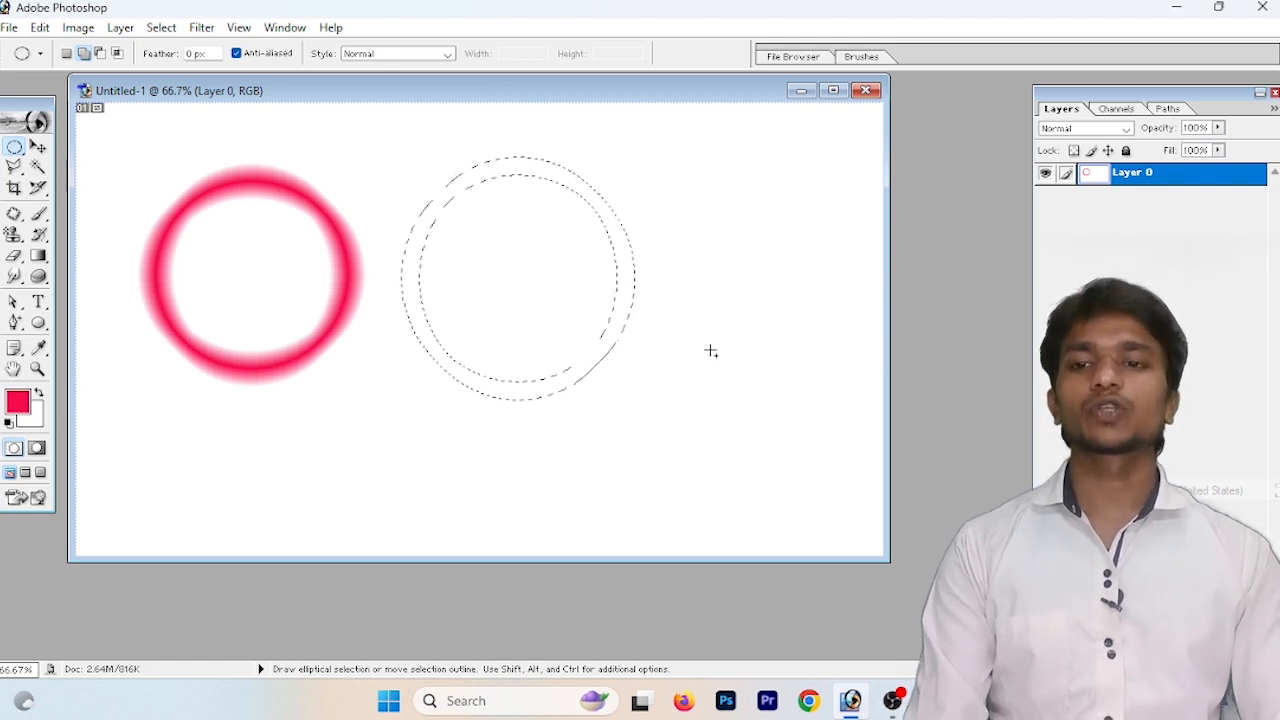
key(alt+BackSpace)
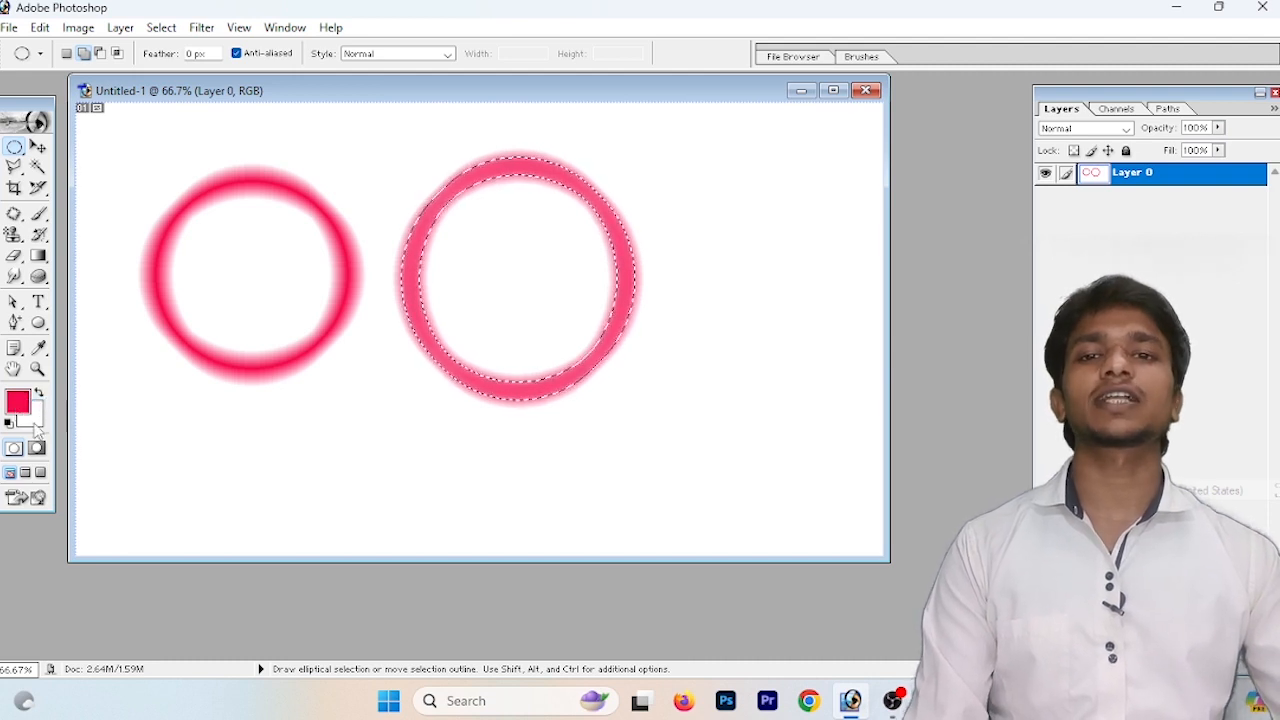
click(347, 379)
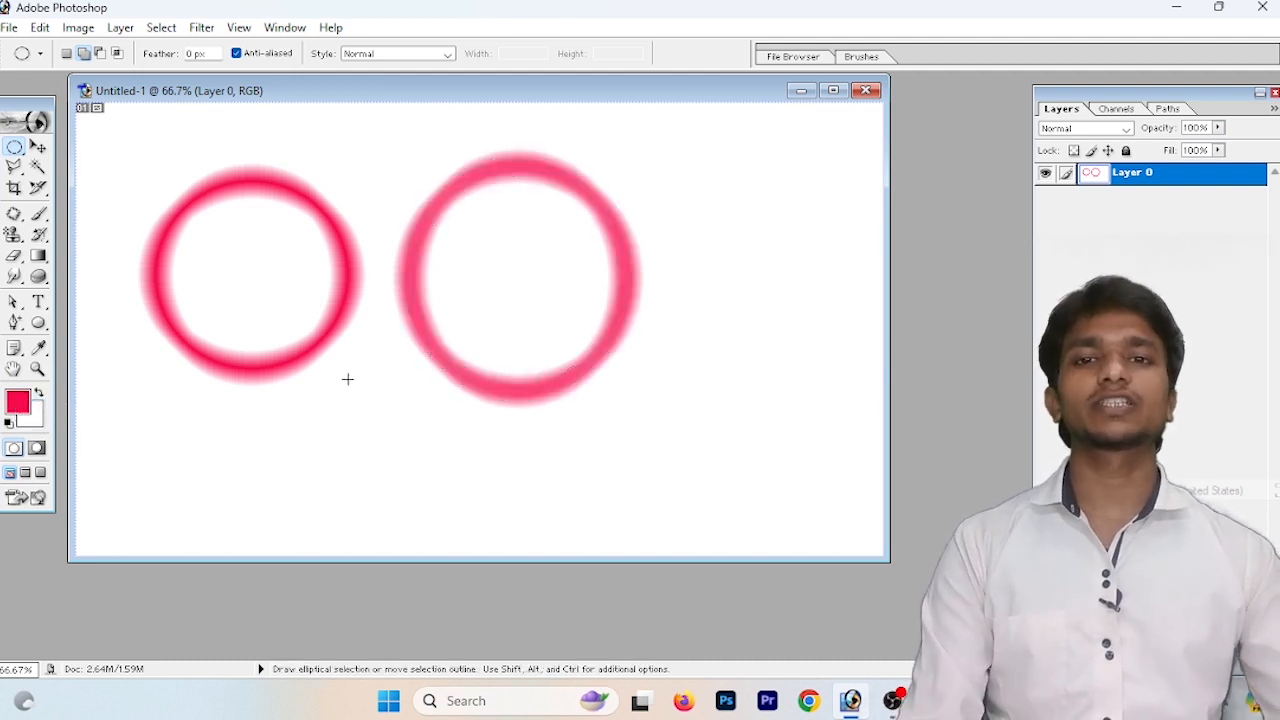
Step: Compare the edges of the plain border ring and the smoothed ring up close at 200% zoom
key(ctrl+plus)
key(ctrl+plus)
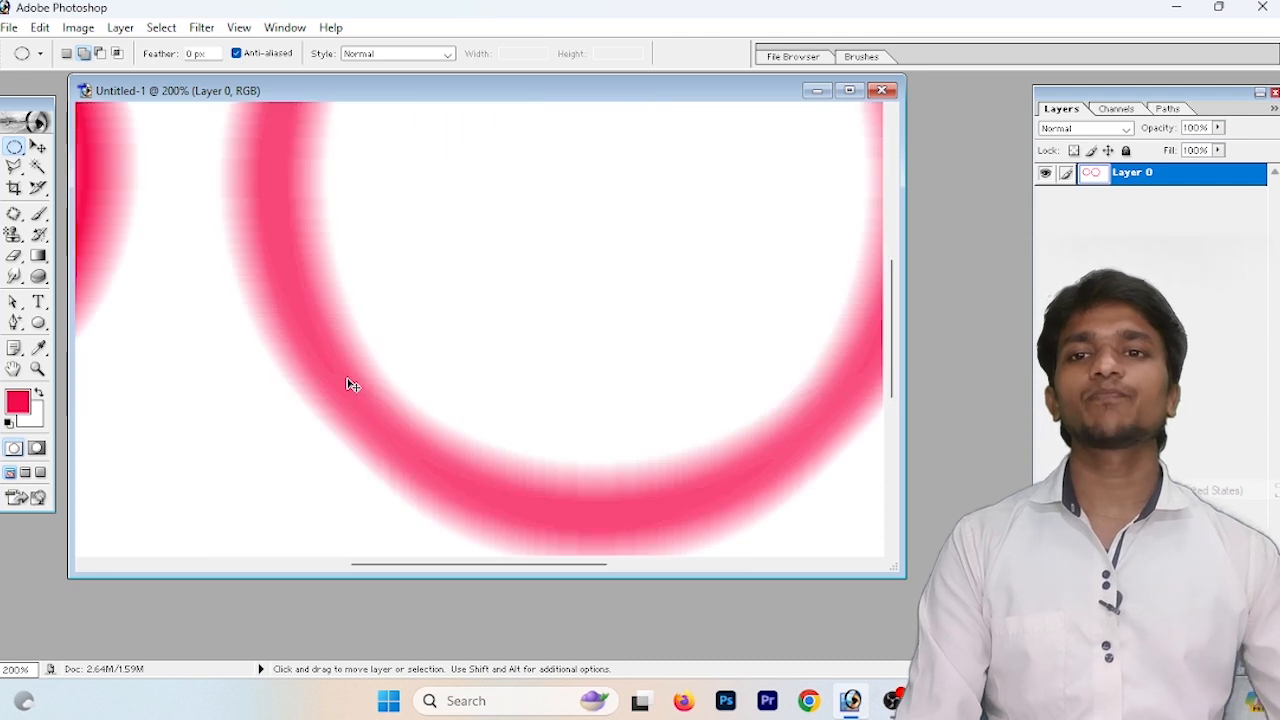
drag(226, 274, 366, 446)
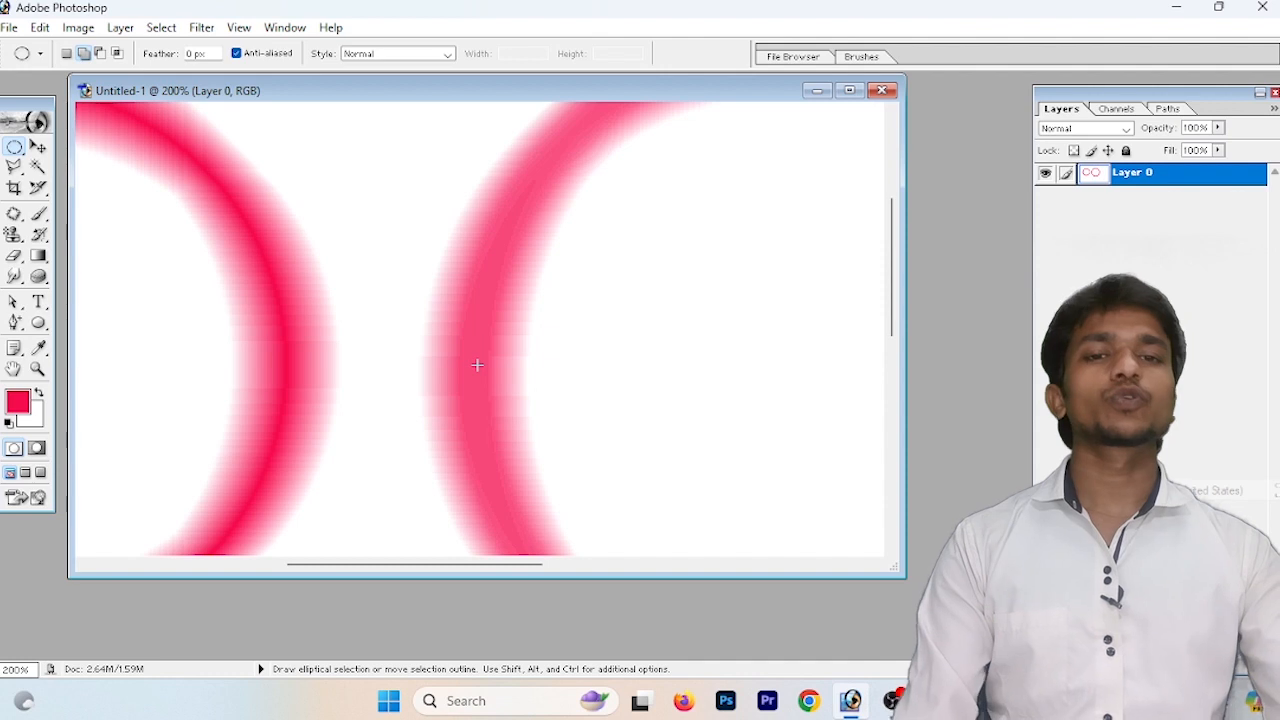
key(ctrl+minus)
key(ctrl+minus)
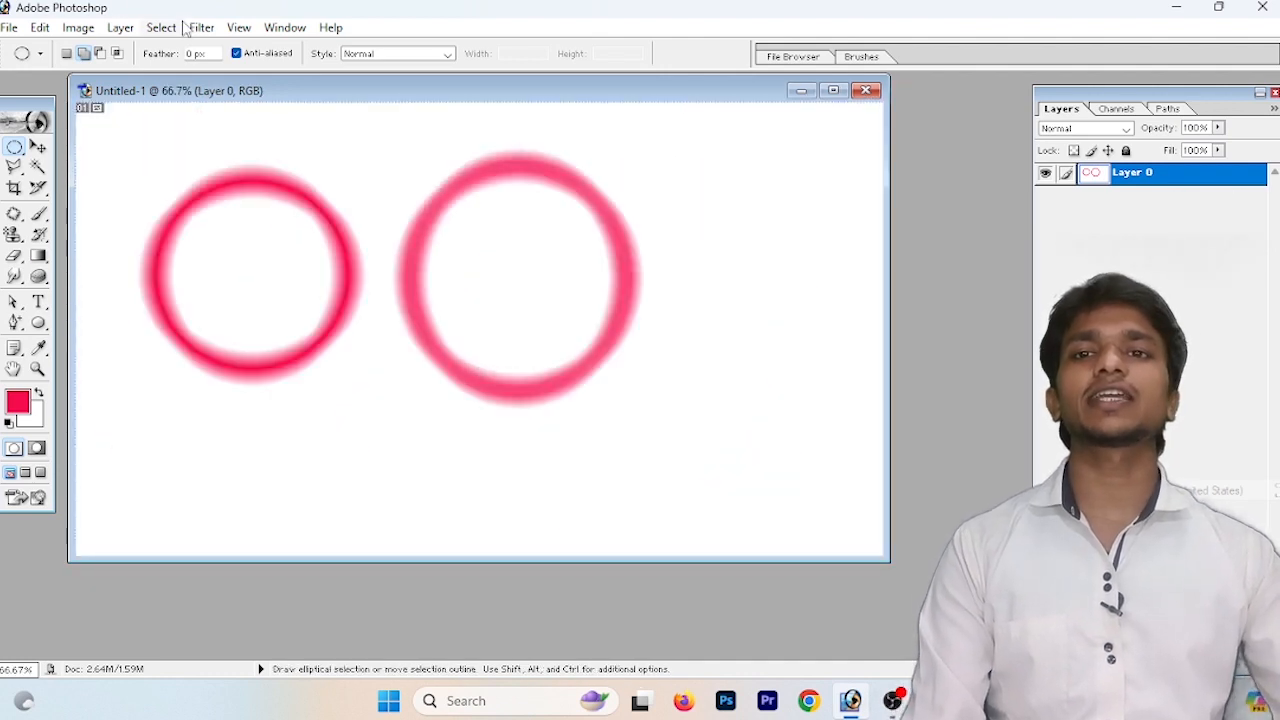
click(200, 27)
mouse_move(161, 27)
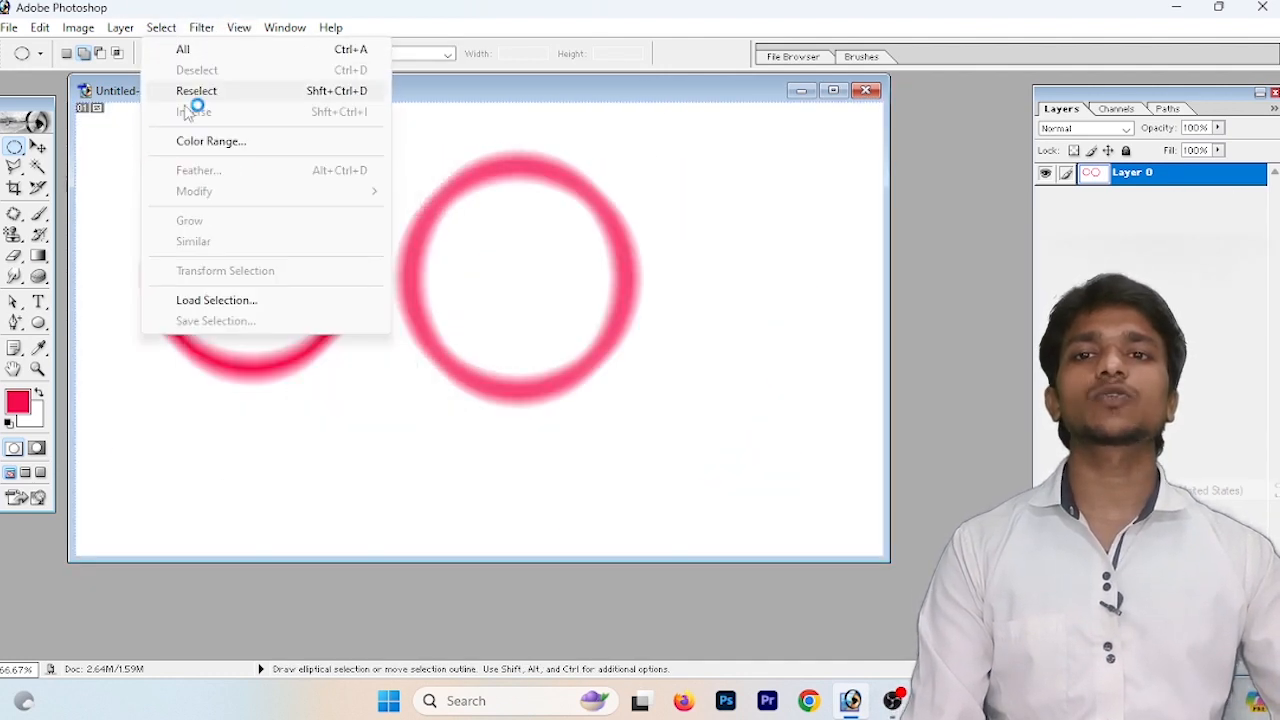
click(631, 368)
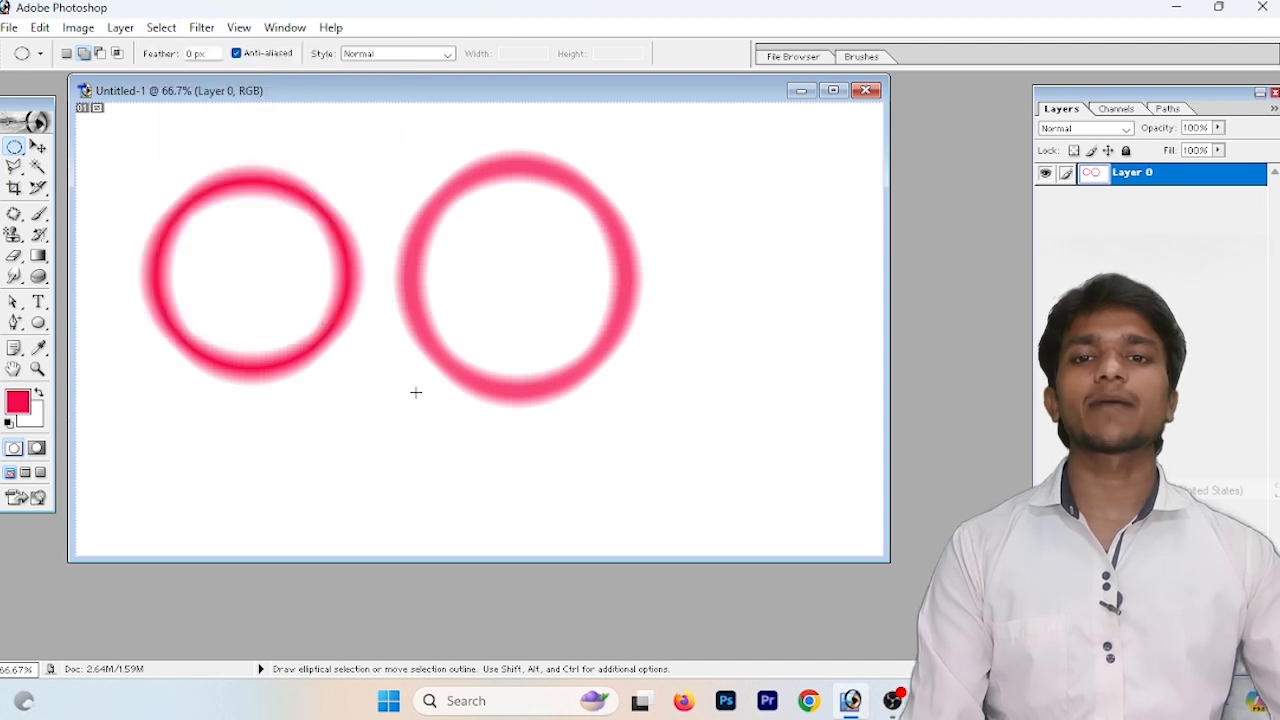
click(165, 27)
mouse_move(251, 193)
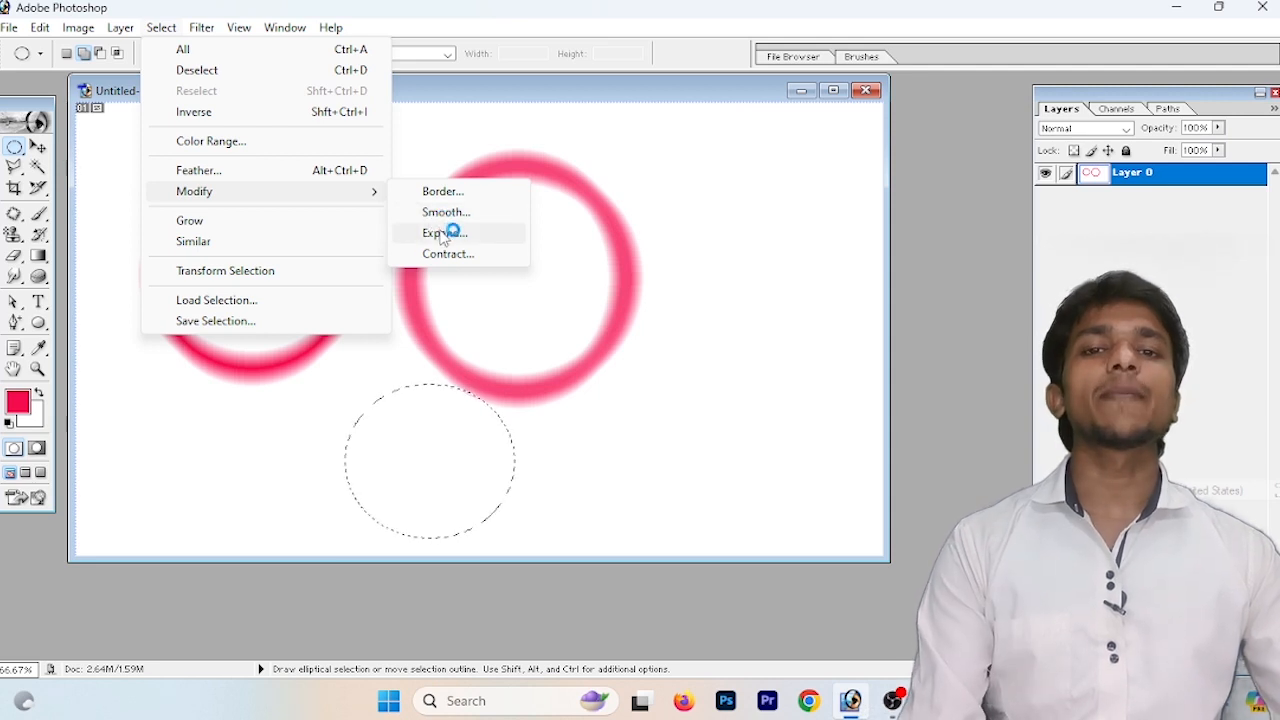
click(448, 254)
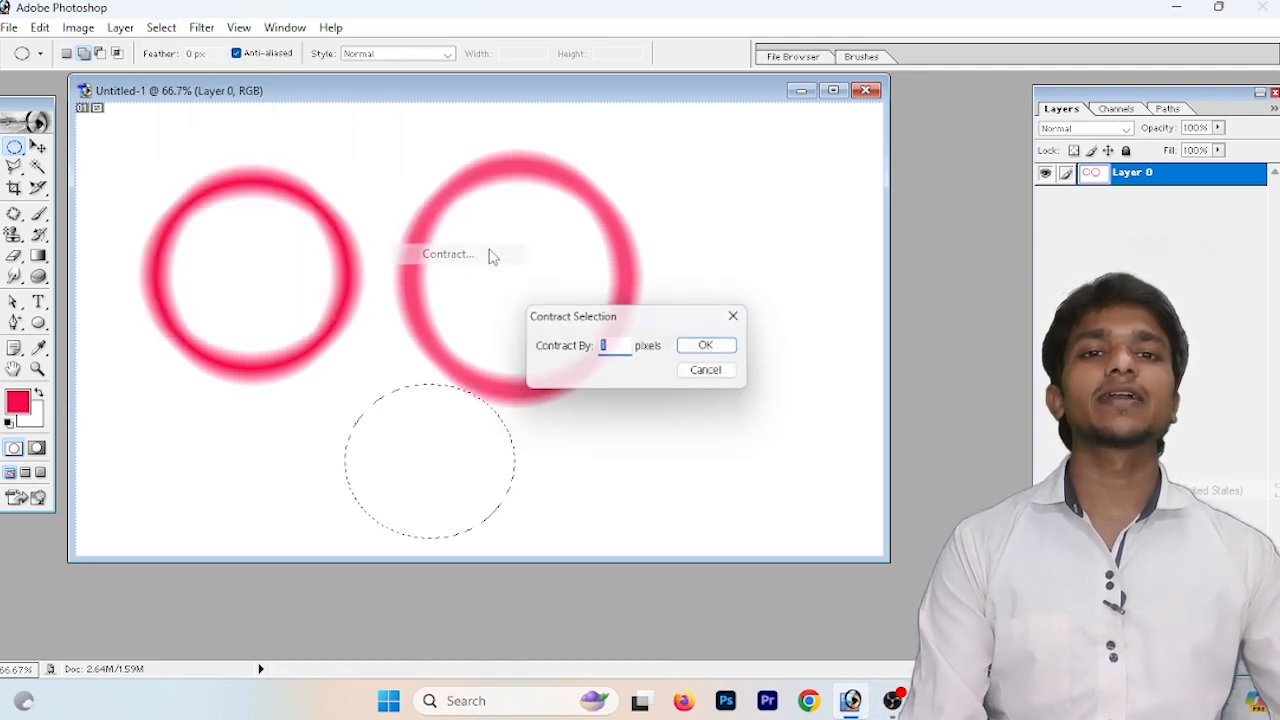
click(738, 372)
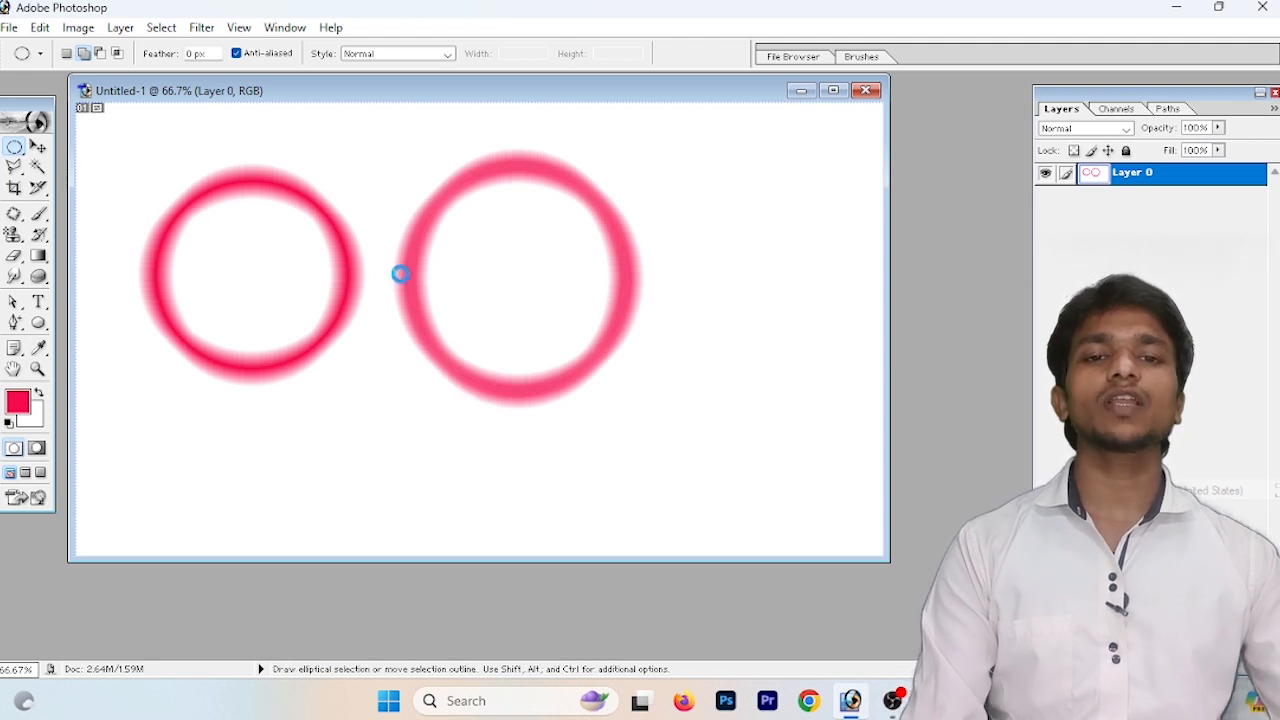
Step: Draw a third circular selection overlapping the second ring's outer edge and convert it to a 30-pixel-wide border selection
drag(769, 444, 836, 448)
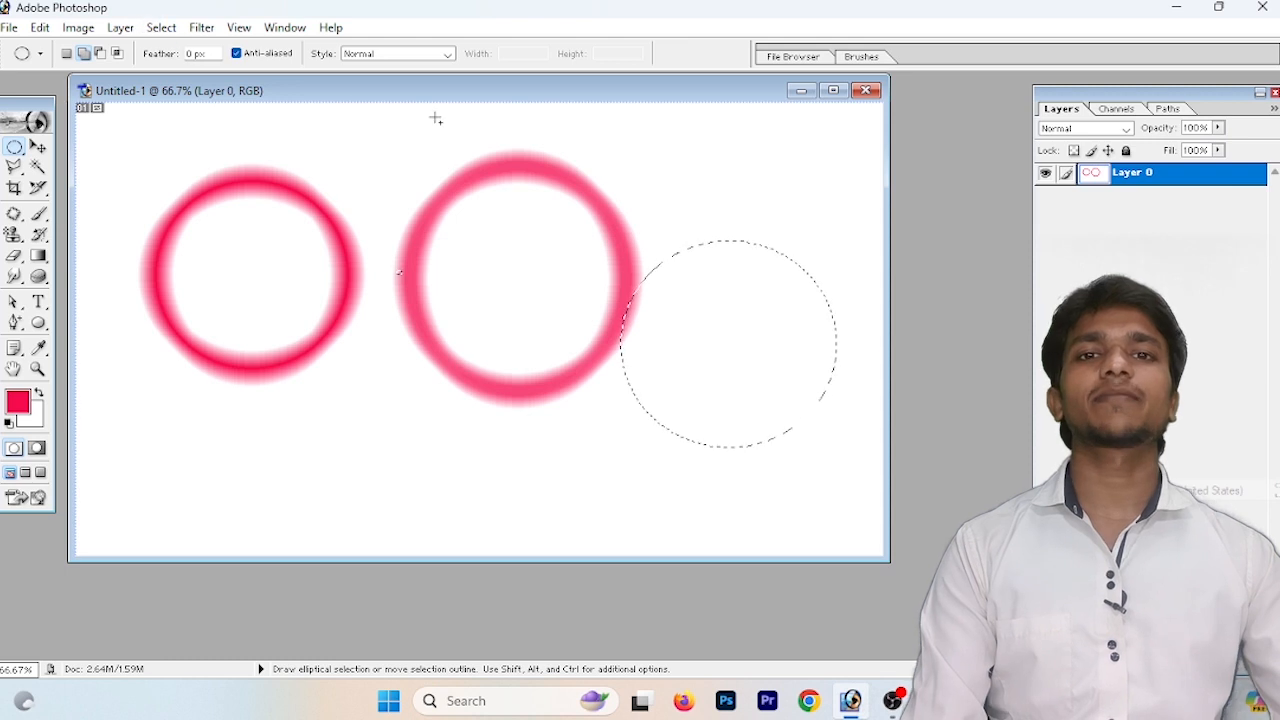
drag(462, 97, 3, 80)
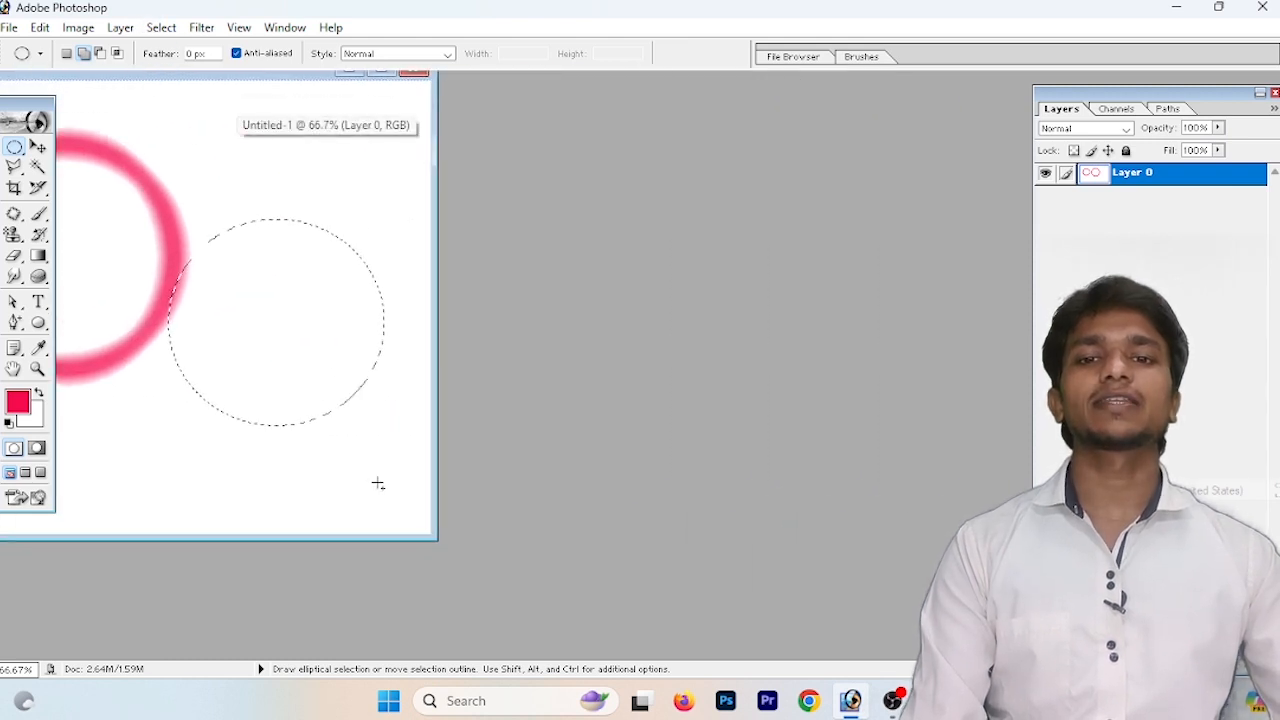
drag(428, 534, 548, 616)
key(ctrl+plus)
key(ctrl+plus)
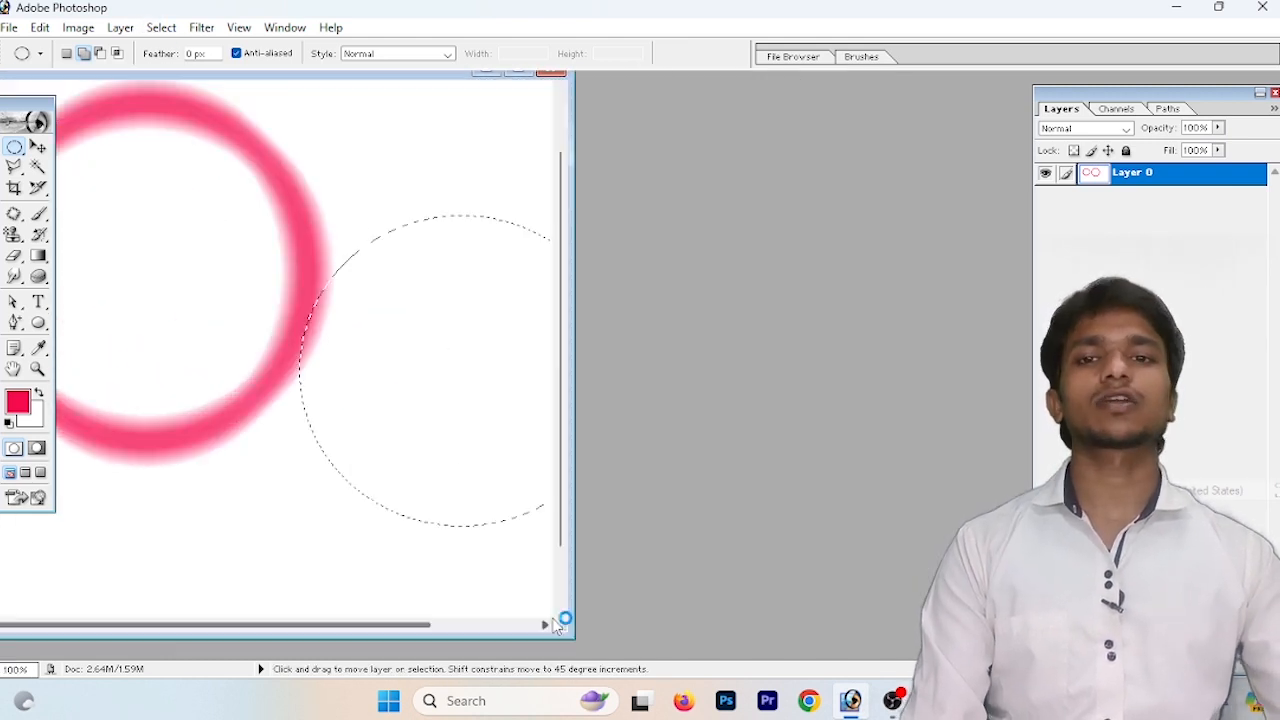
key(ctrl+minus)
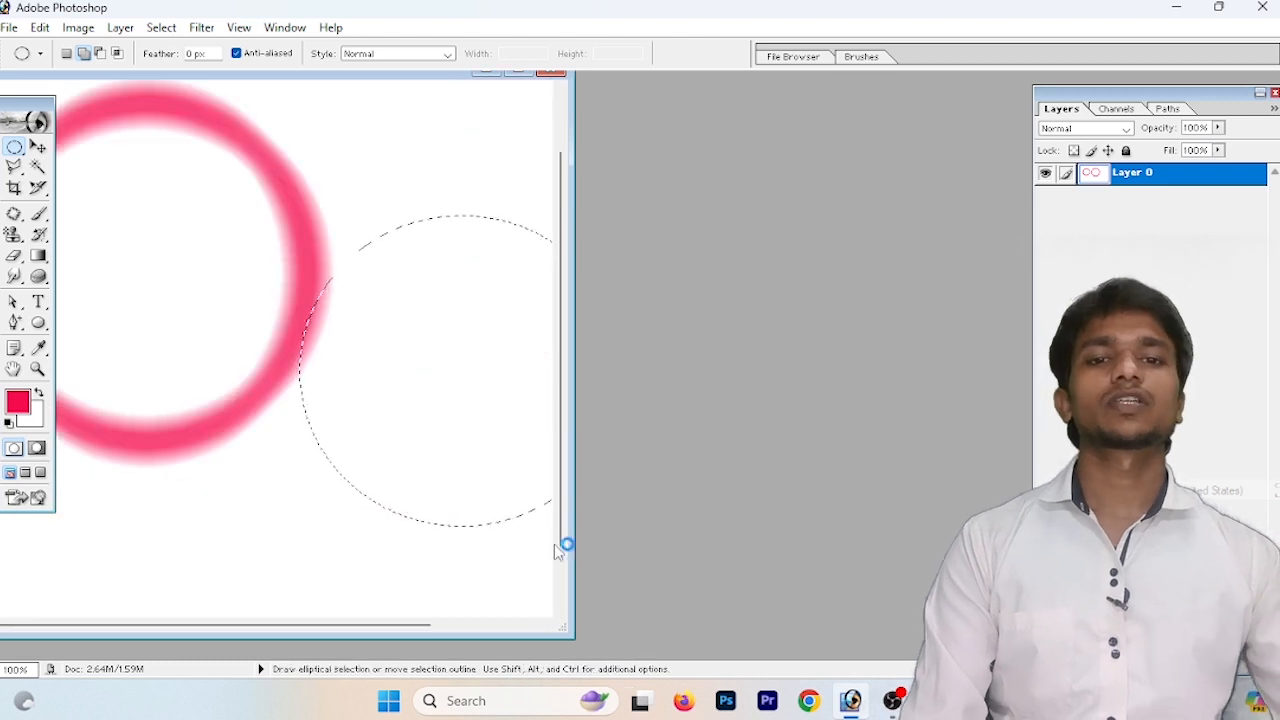
drag(568, 569, 755, 619)
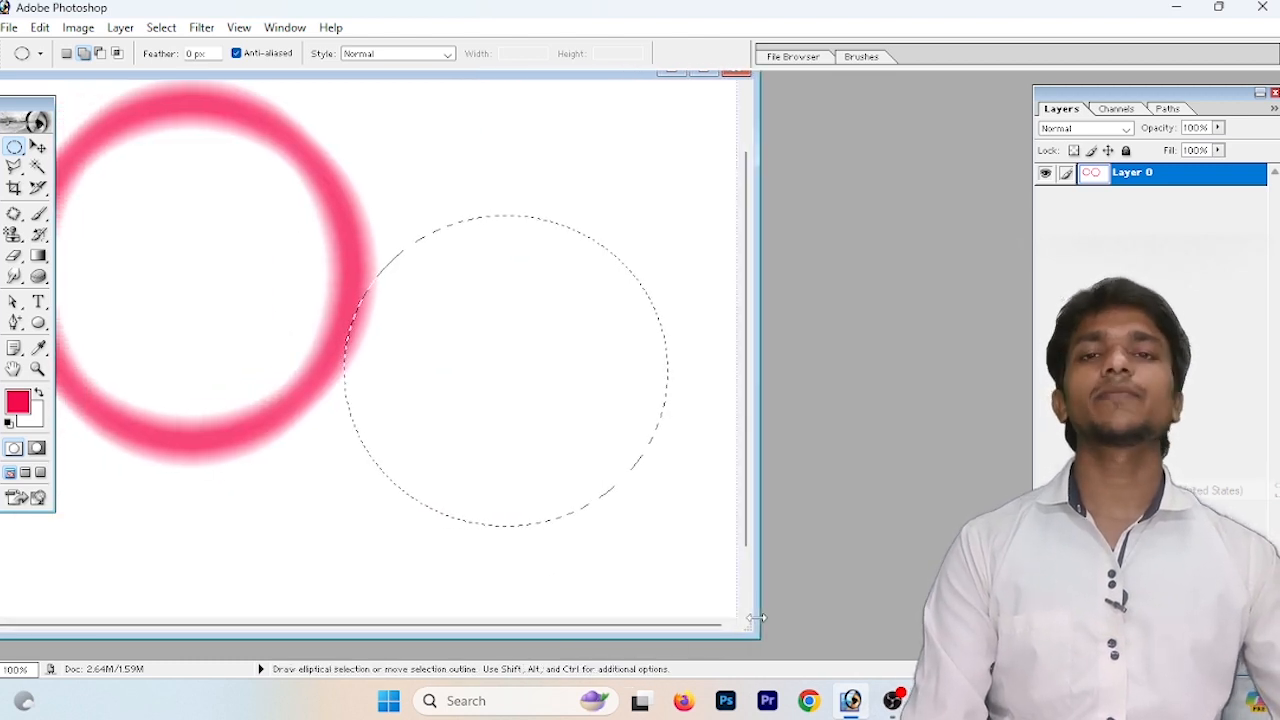
click(176, 28)
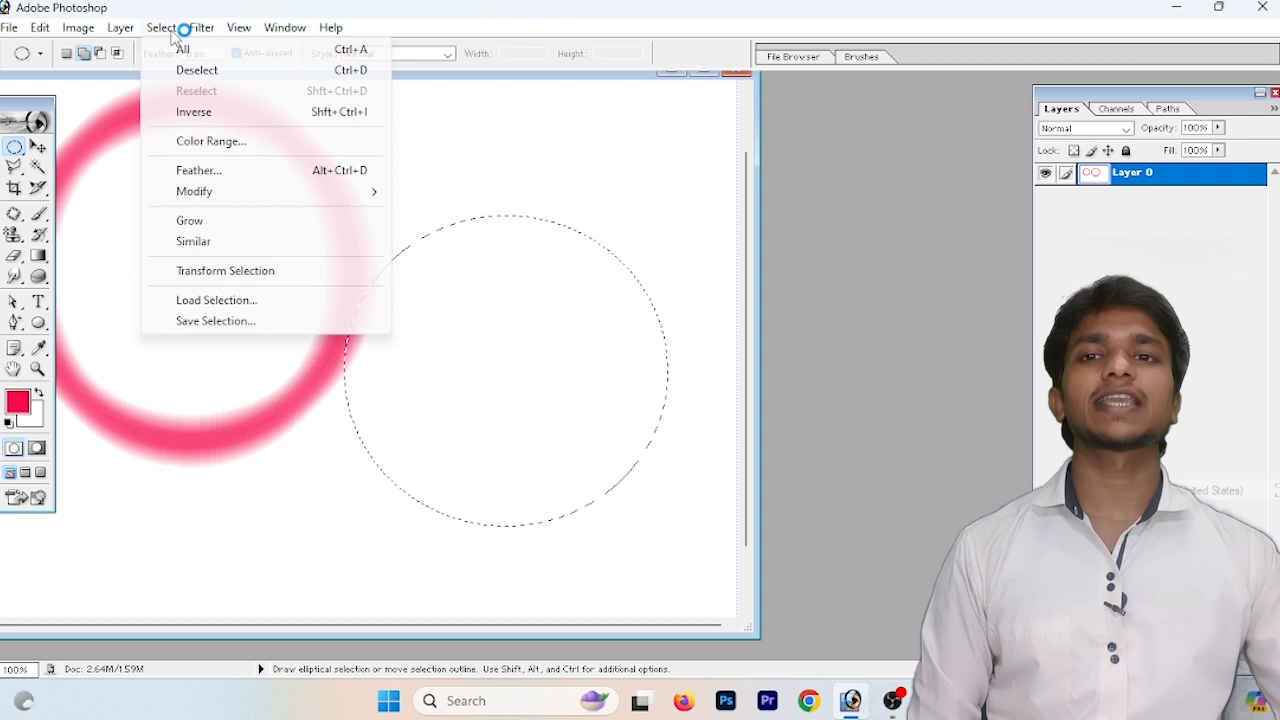
mouse_move(220, 196)
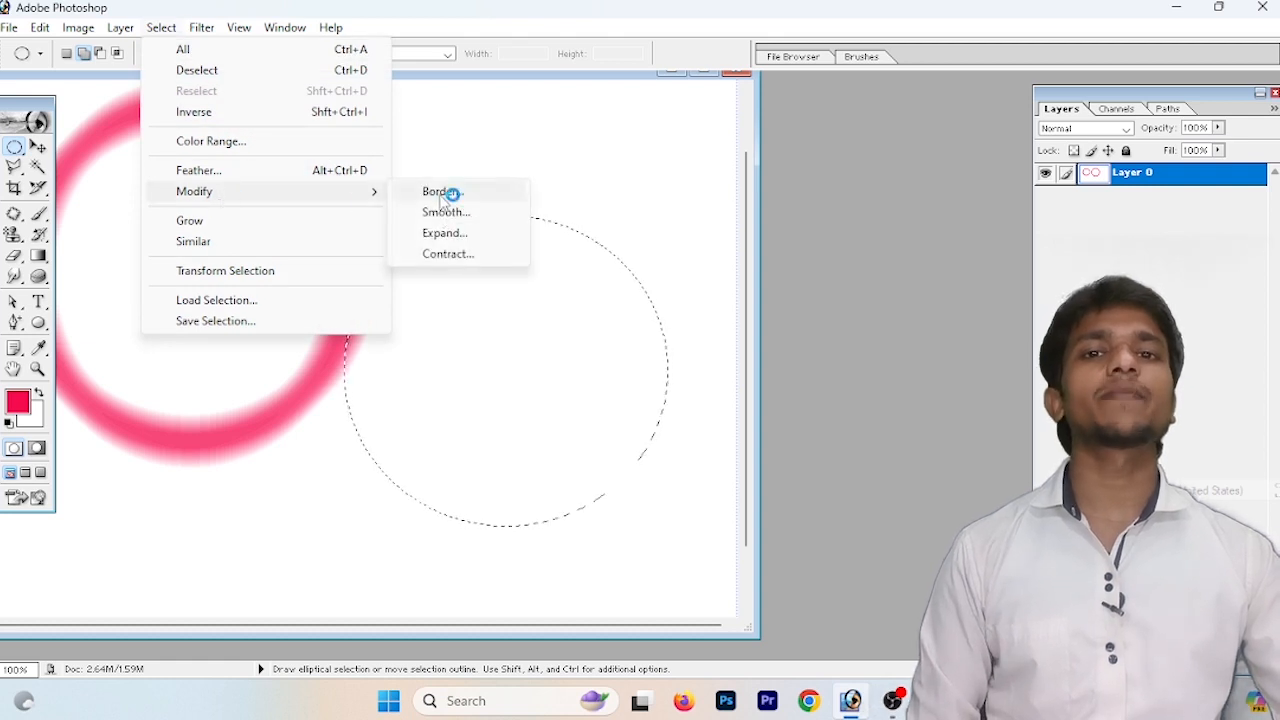
click(482, 198)
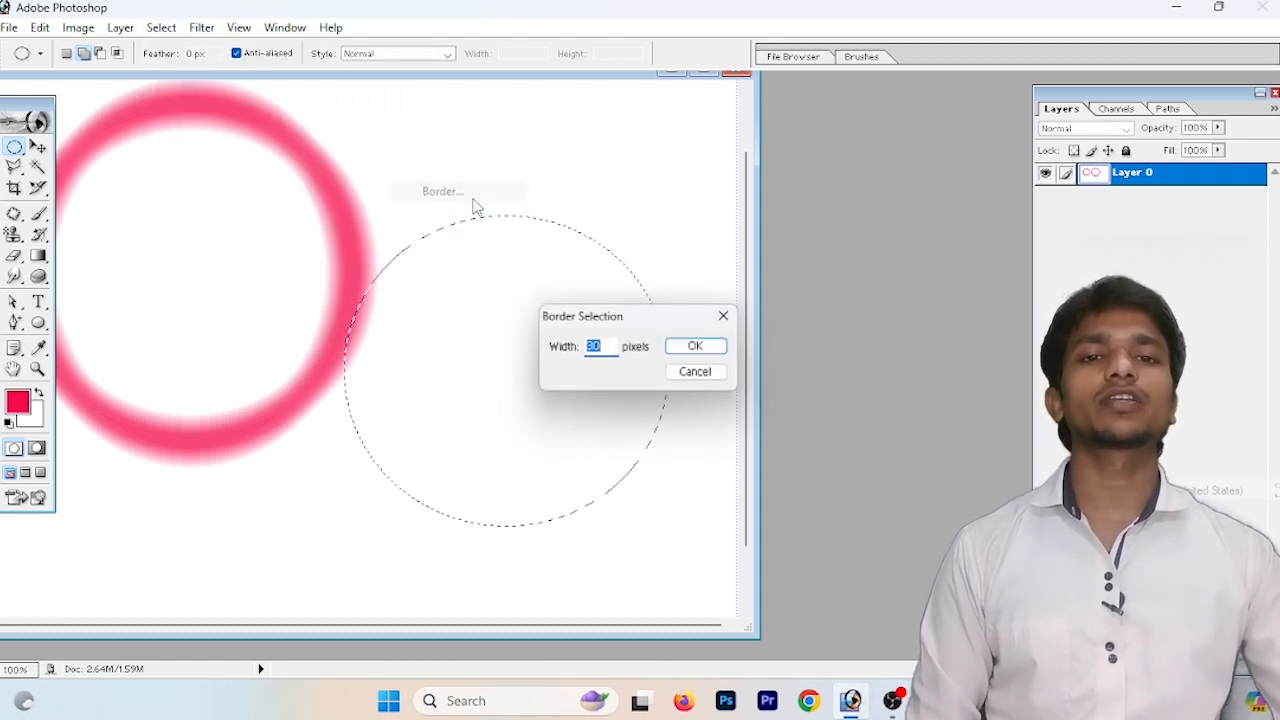
click(692, 348)
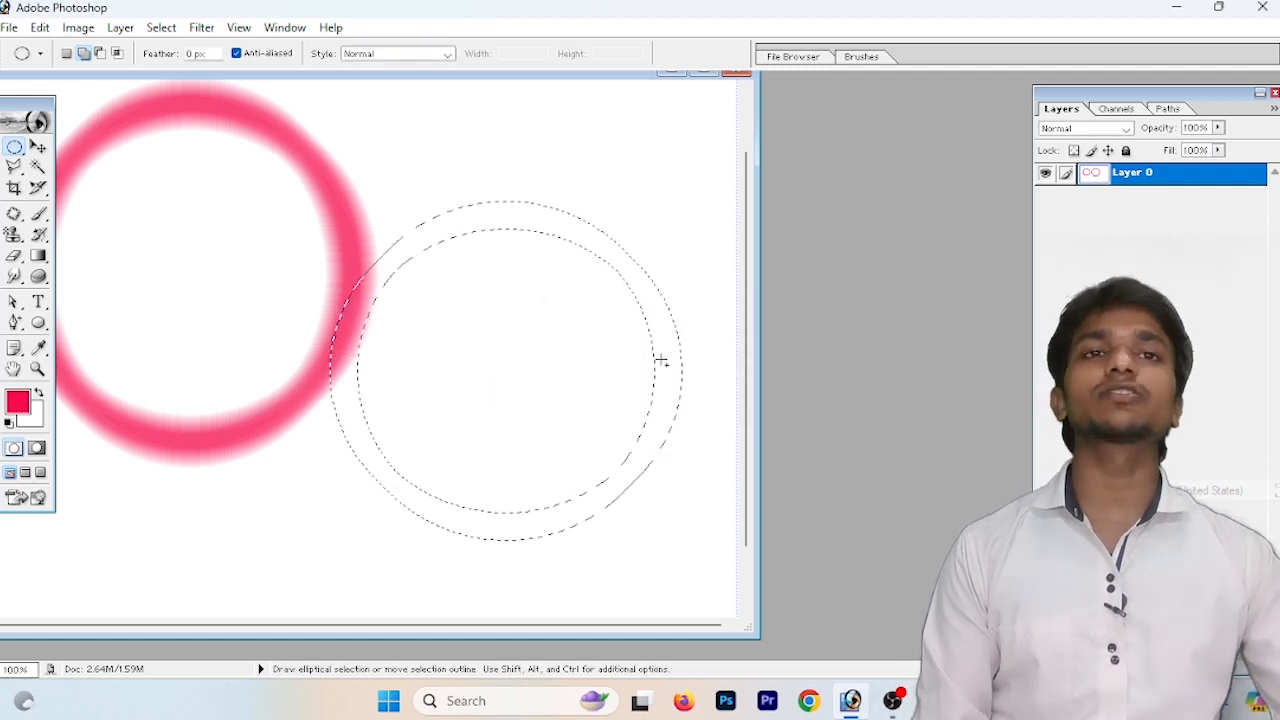
Step: Expand the third circle's border selection so that the selected band becomes much wider
click(158, 28)
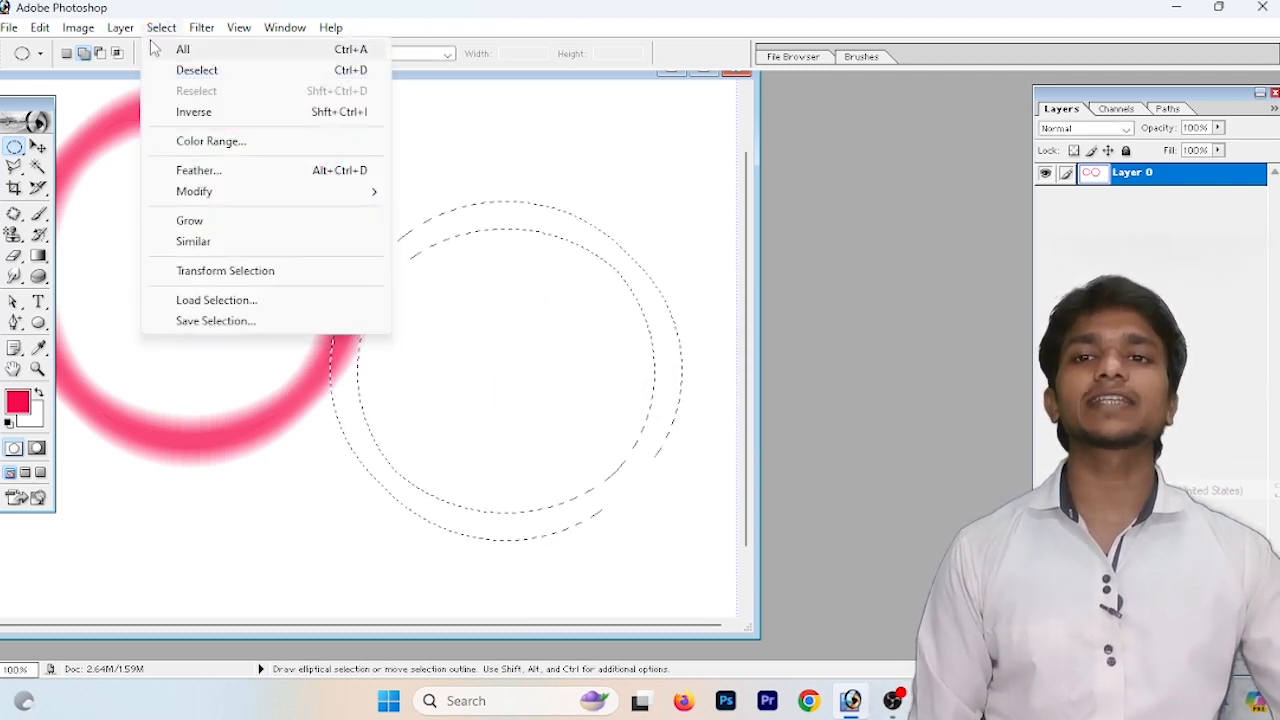
mouse_move(240, 188)
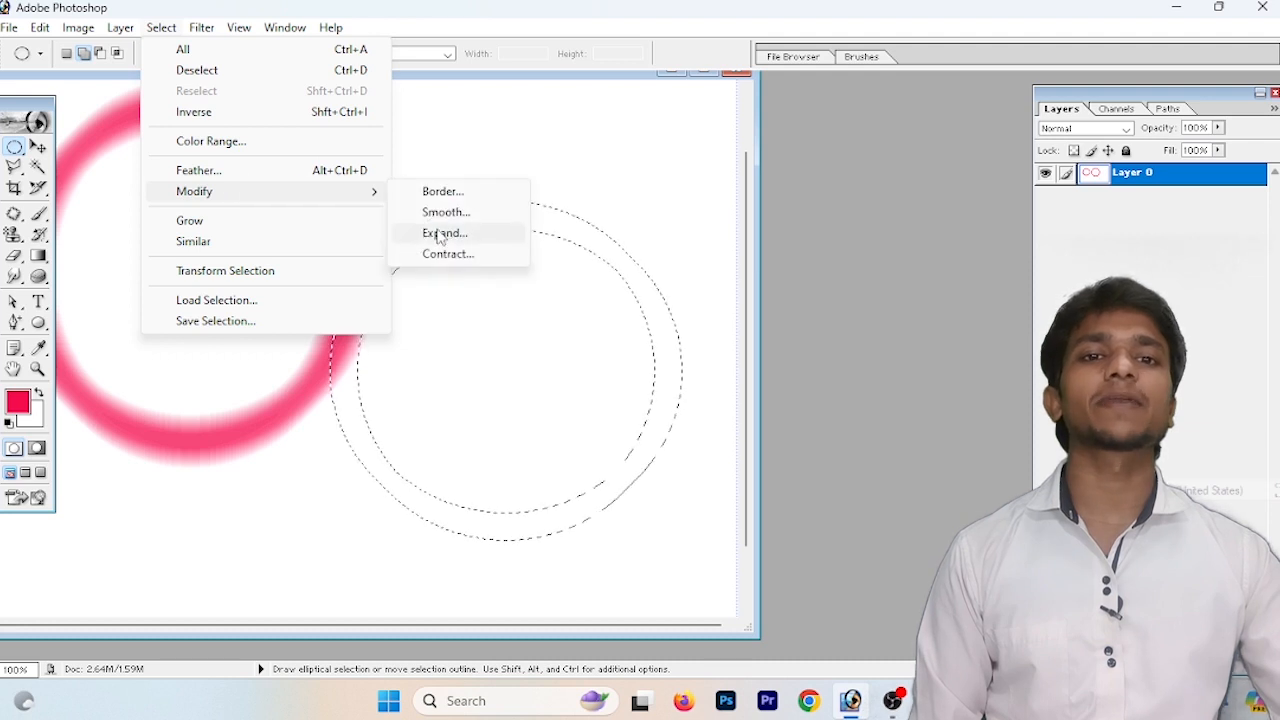
click(440, 233)
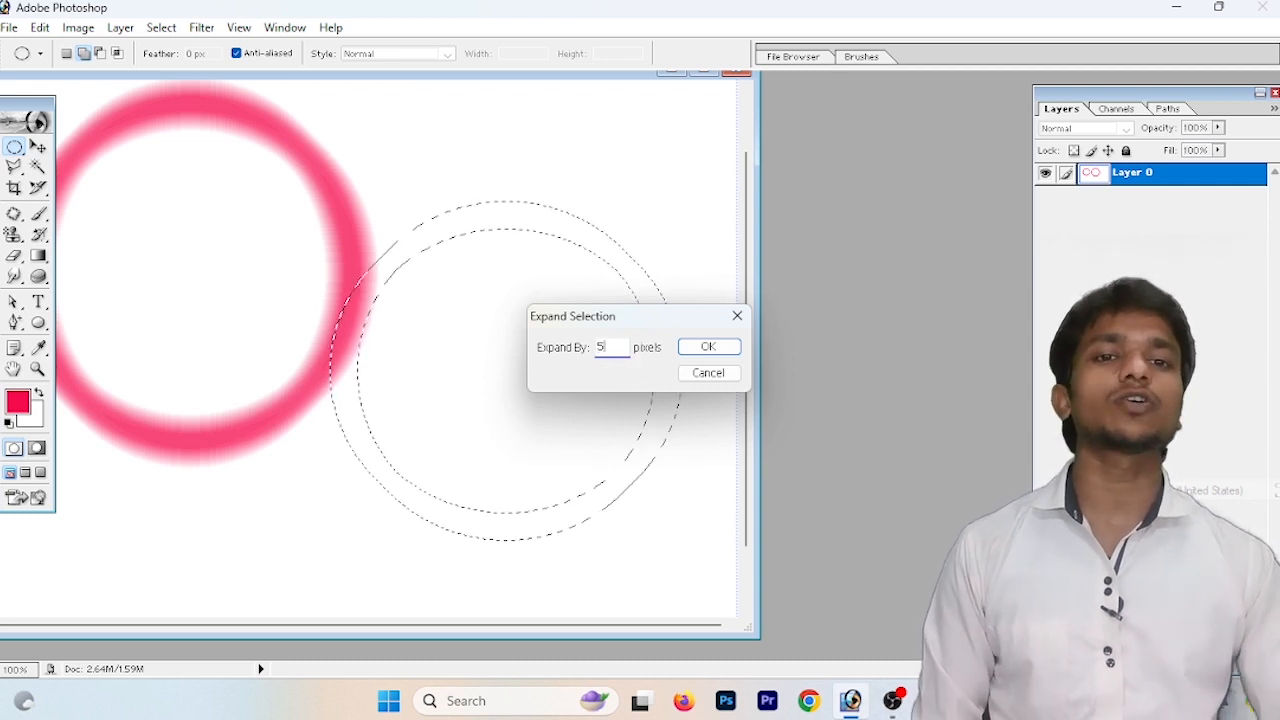
click(683, 346)
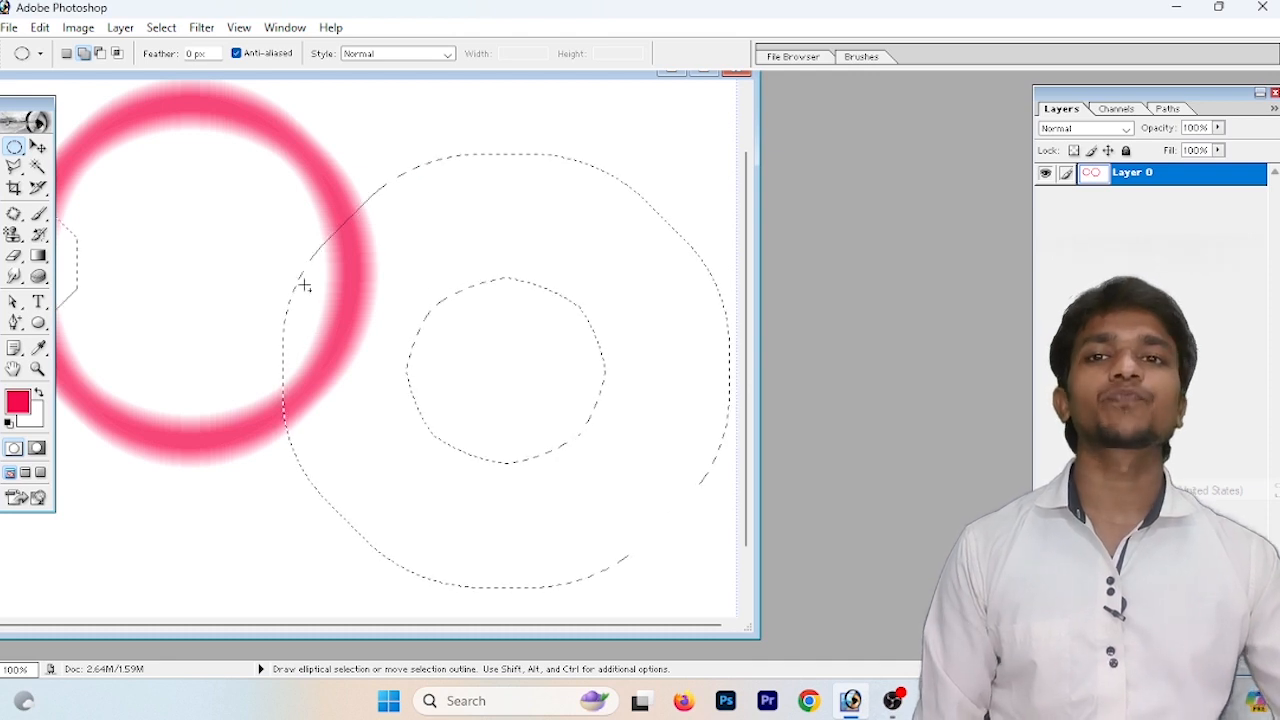
Step: Contract the expanded band selection by the same amount as it was expanded
click(163, 28)
mouse_move(268, 194)
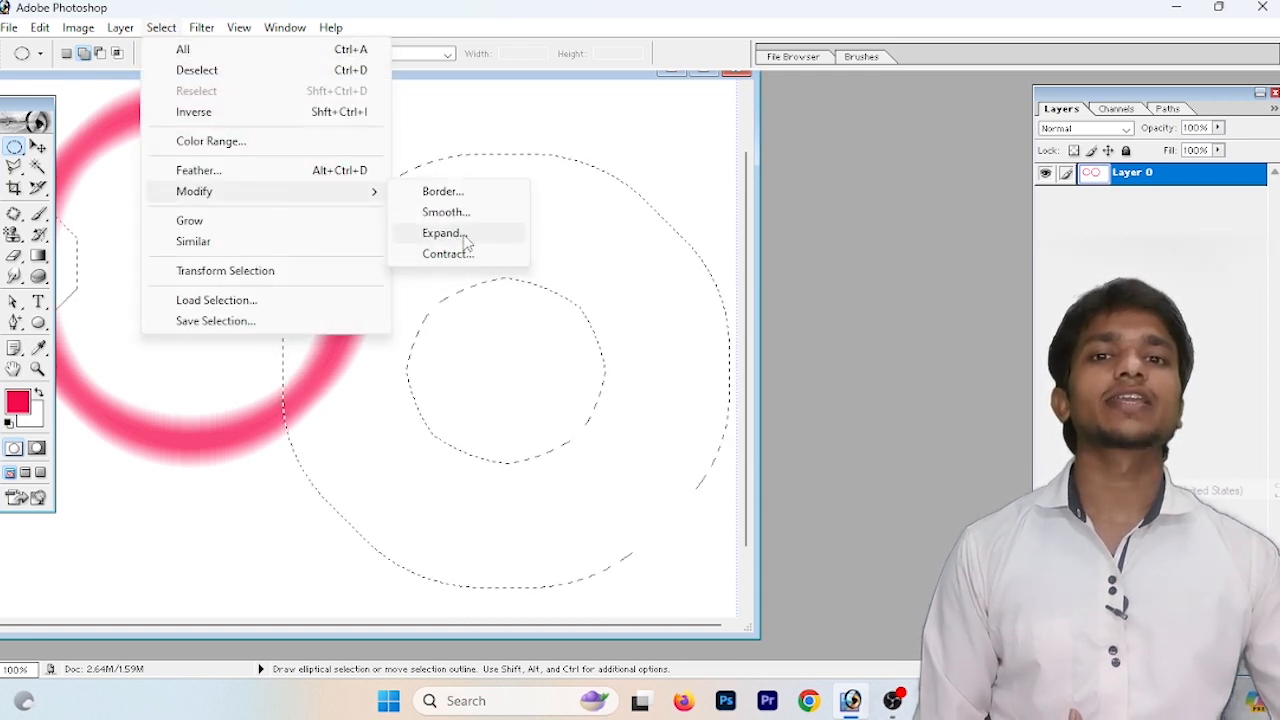
click(486, 259)
text(15)
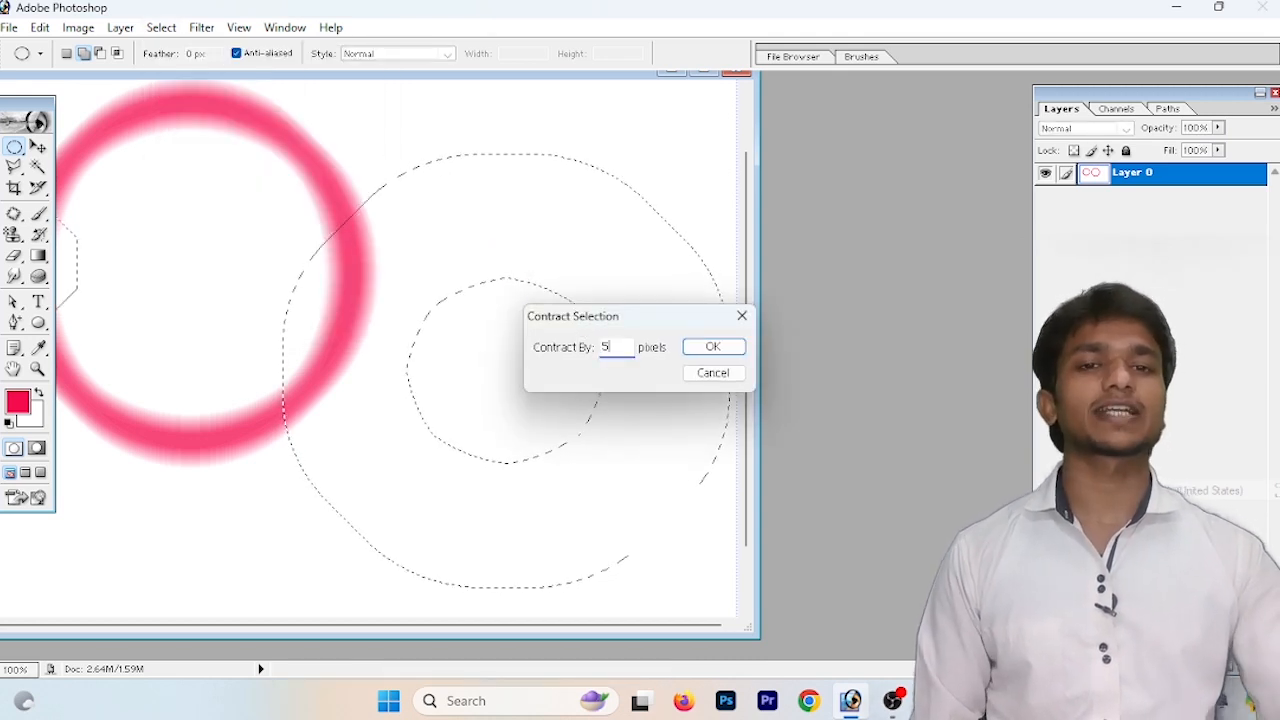
key(Return)
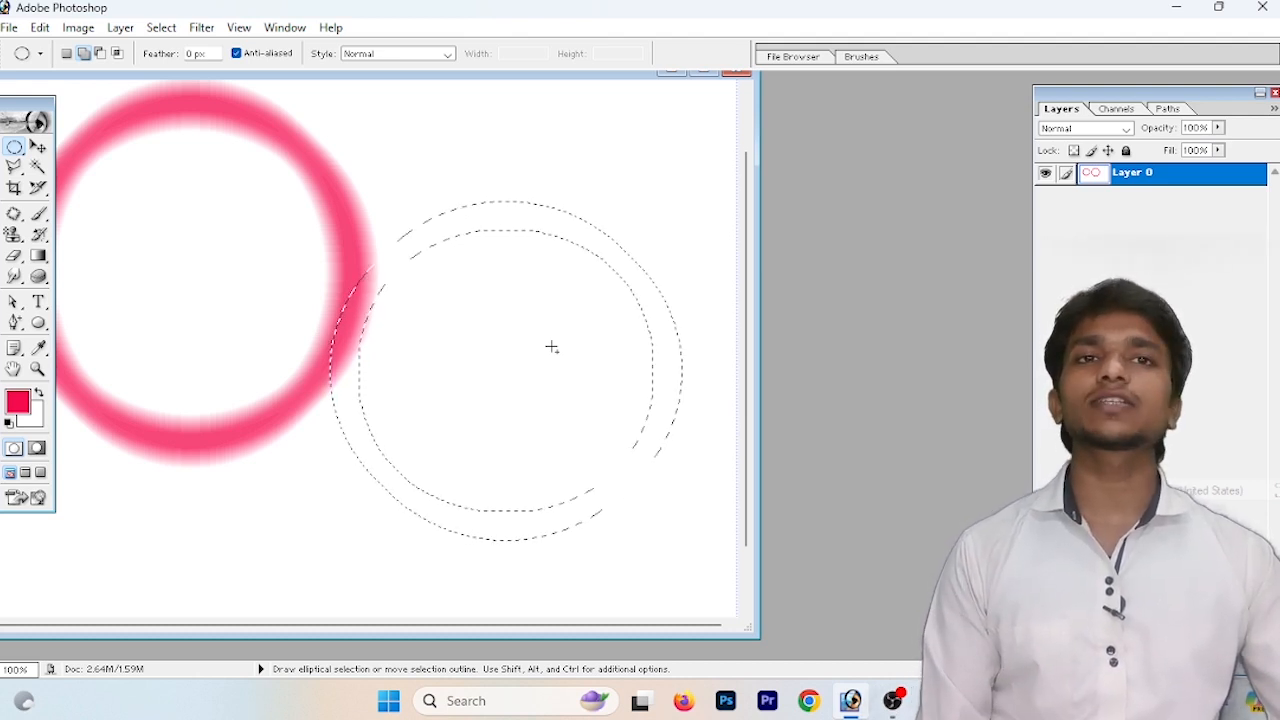
Step: Close the untitled document without saving and open the image aishwarya-rai-eyes-eyes-hd-photos
click(160, 28)
click(258, 199)
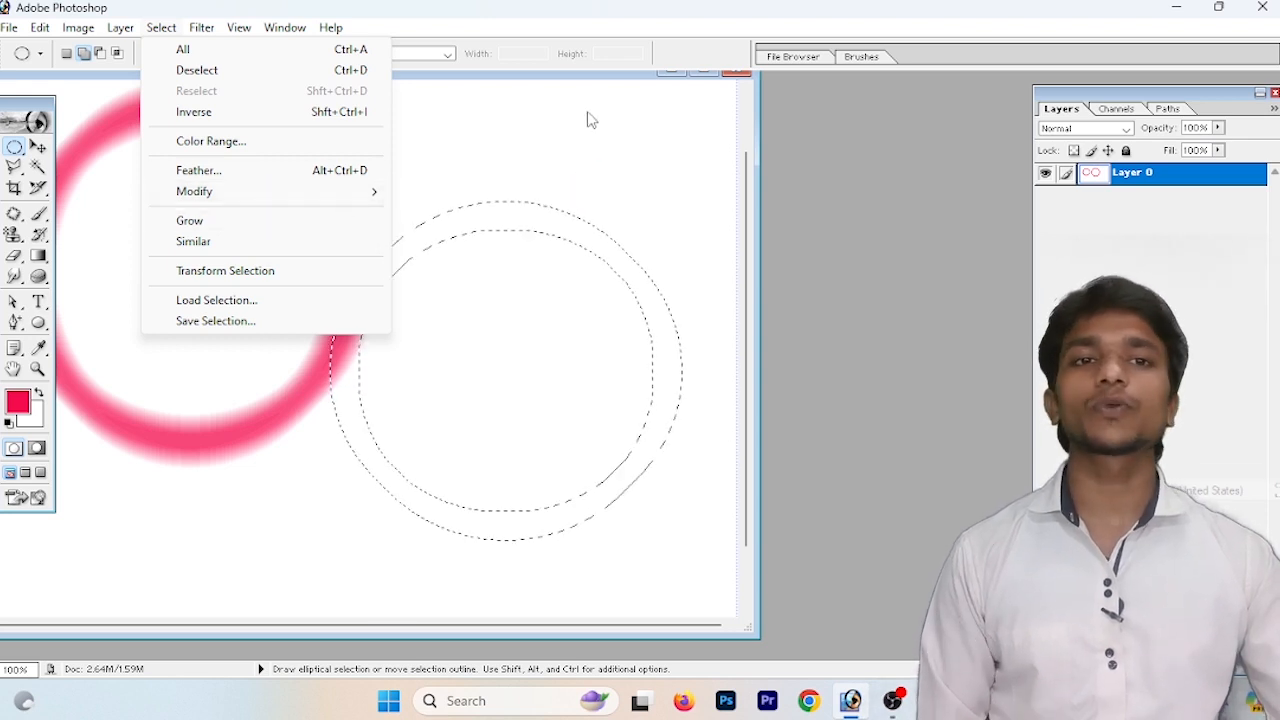
click(735, 75)
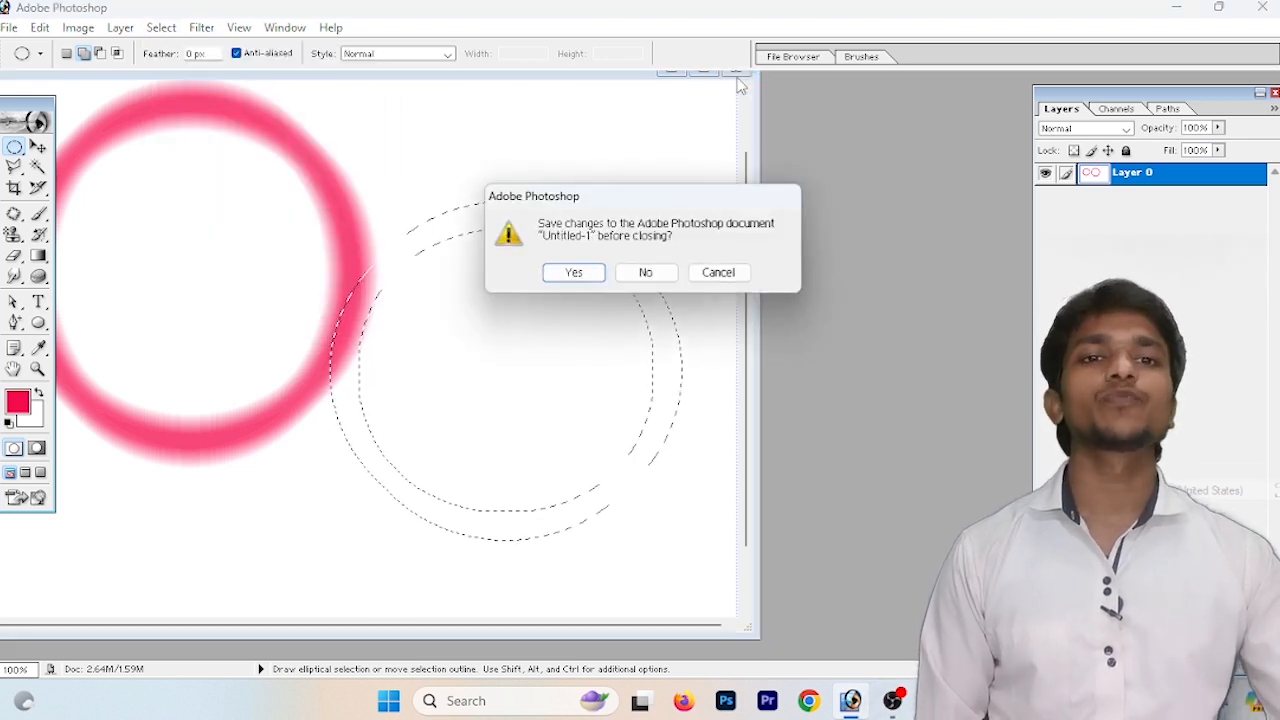
click(663, 268)
double_click(481, 265)
click(625, 305)
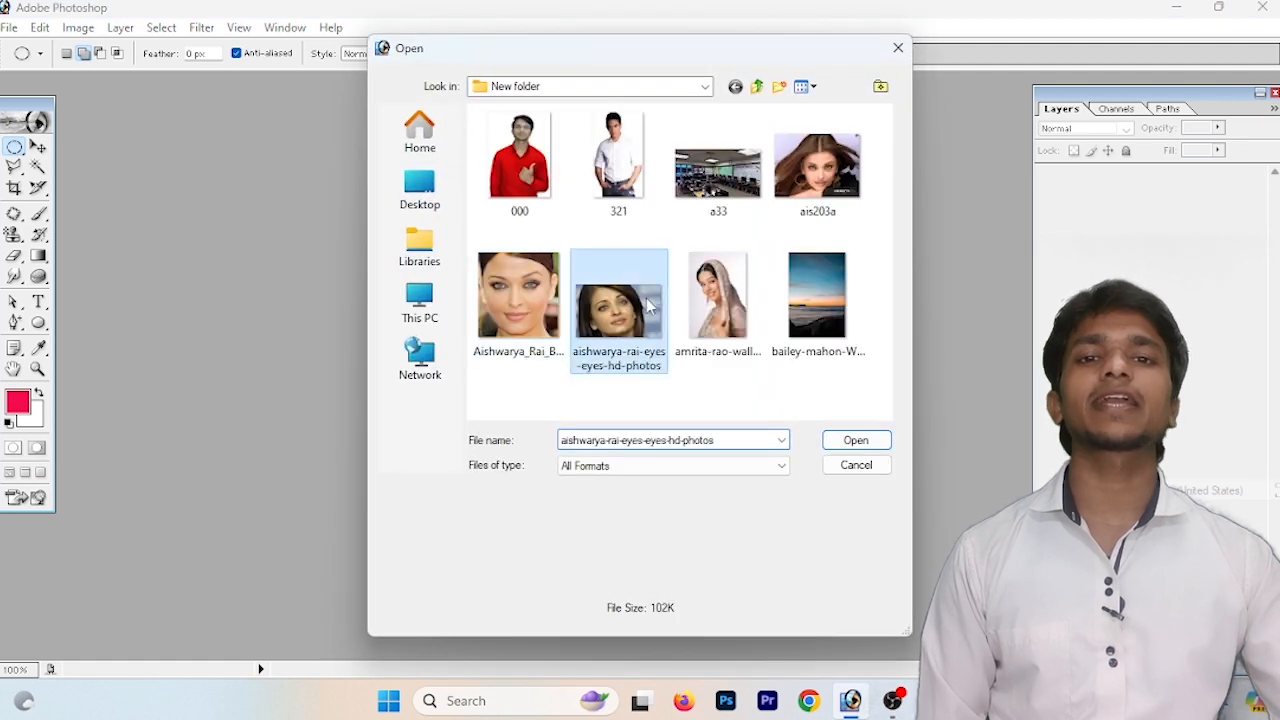
double_click(631, 315)
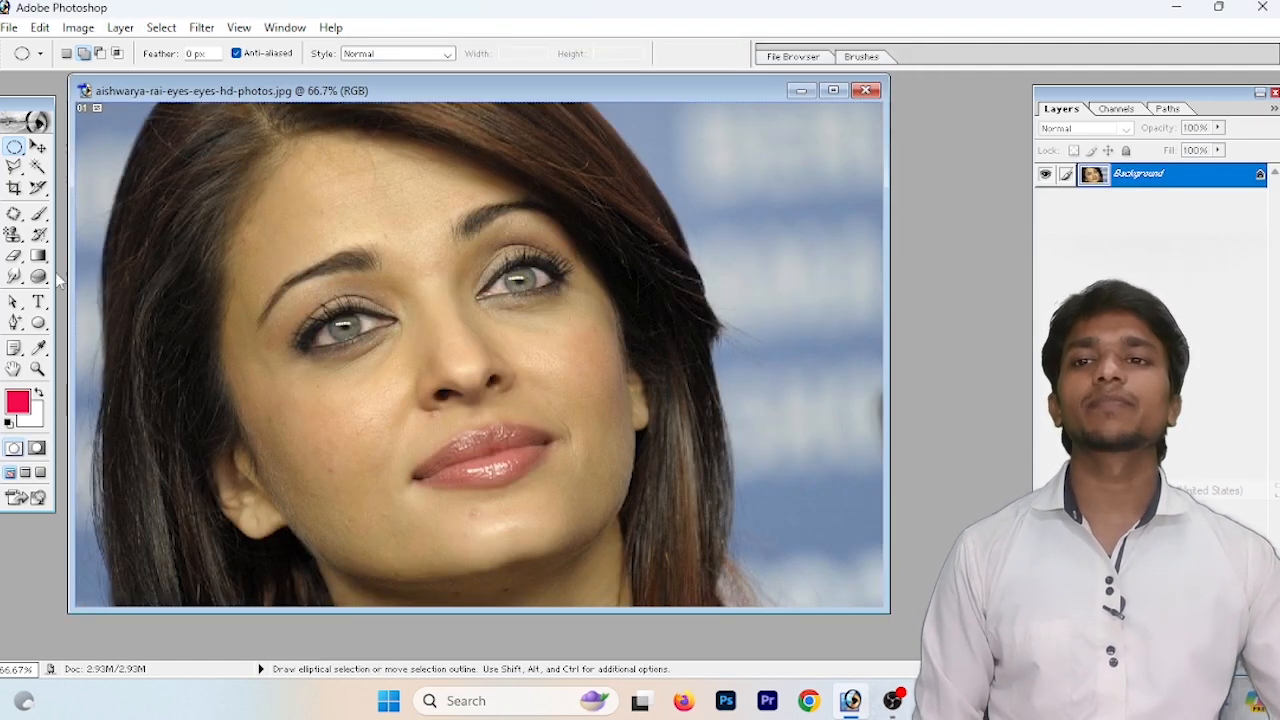
Step: Try the Magic Wand on the lower lip and use it to select the facial skin from the cheek beside the mouth
click(37, 168)
click(407, 418)
key(ctrl+d)
click(457, 470)
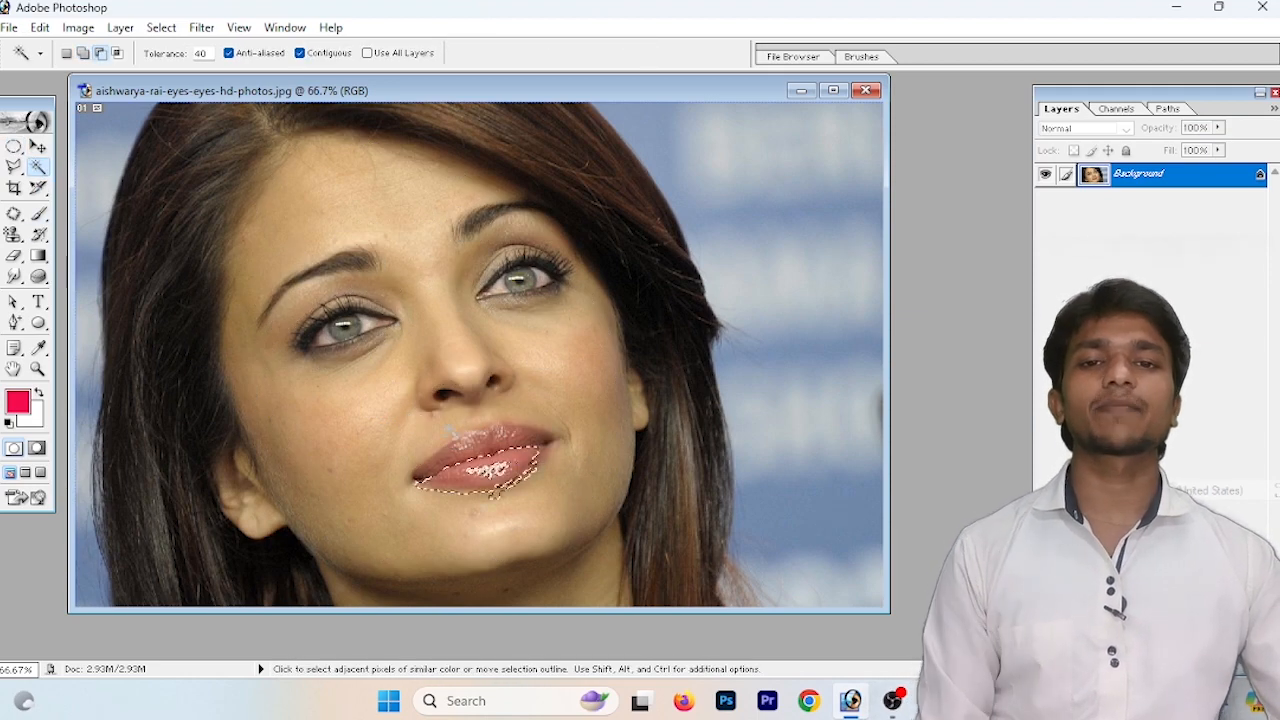
click(386, 420)
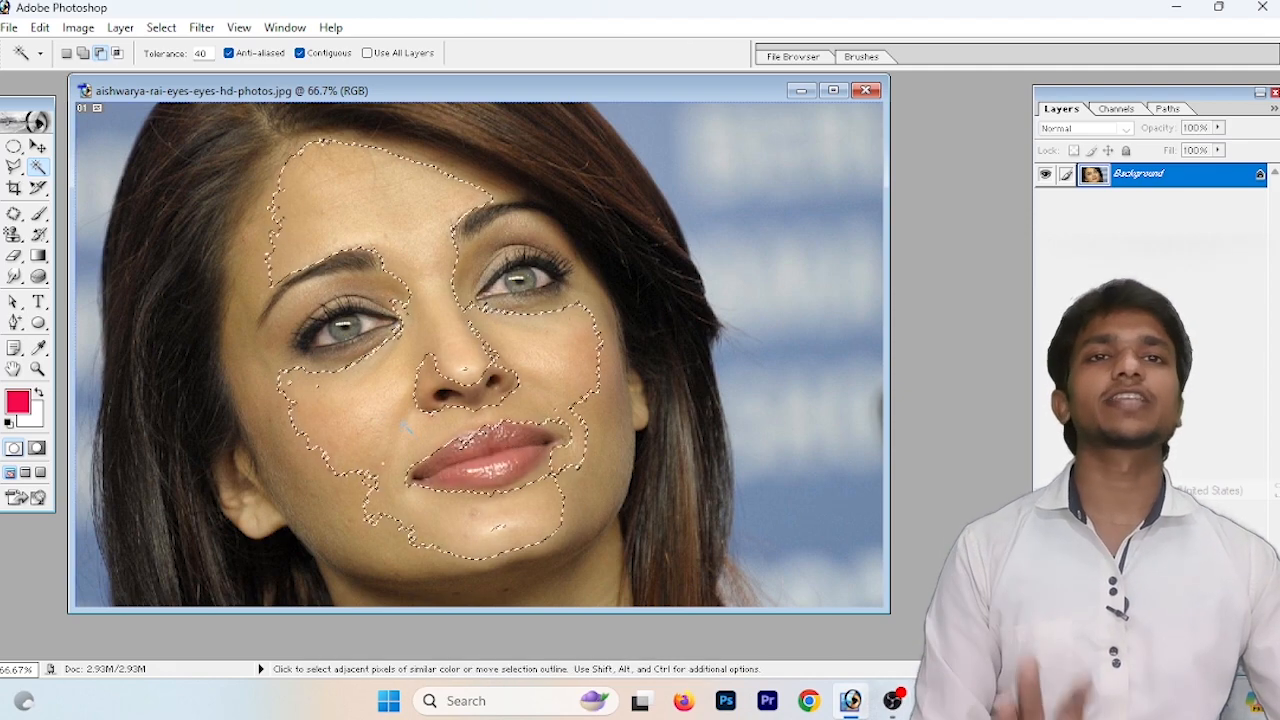
Step: Grow the facial skin selection repeatedly into adjacent similar tones, out to the ear and neck, and deselect it
click(120, 27)
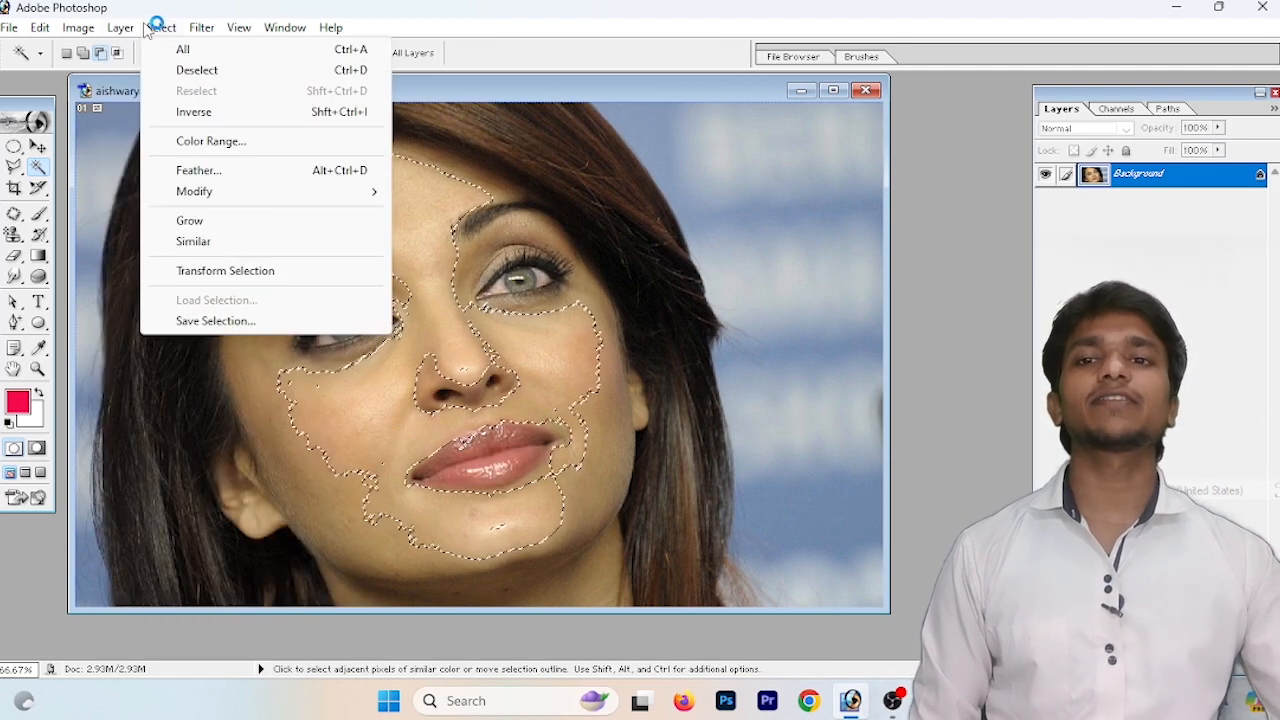
click(189, 220)
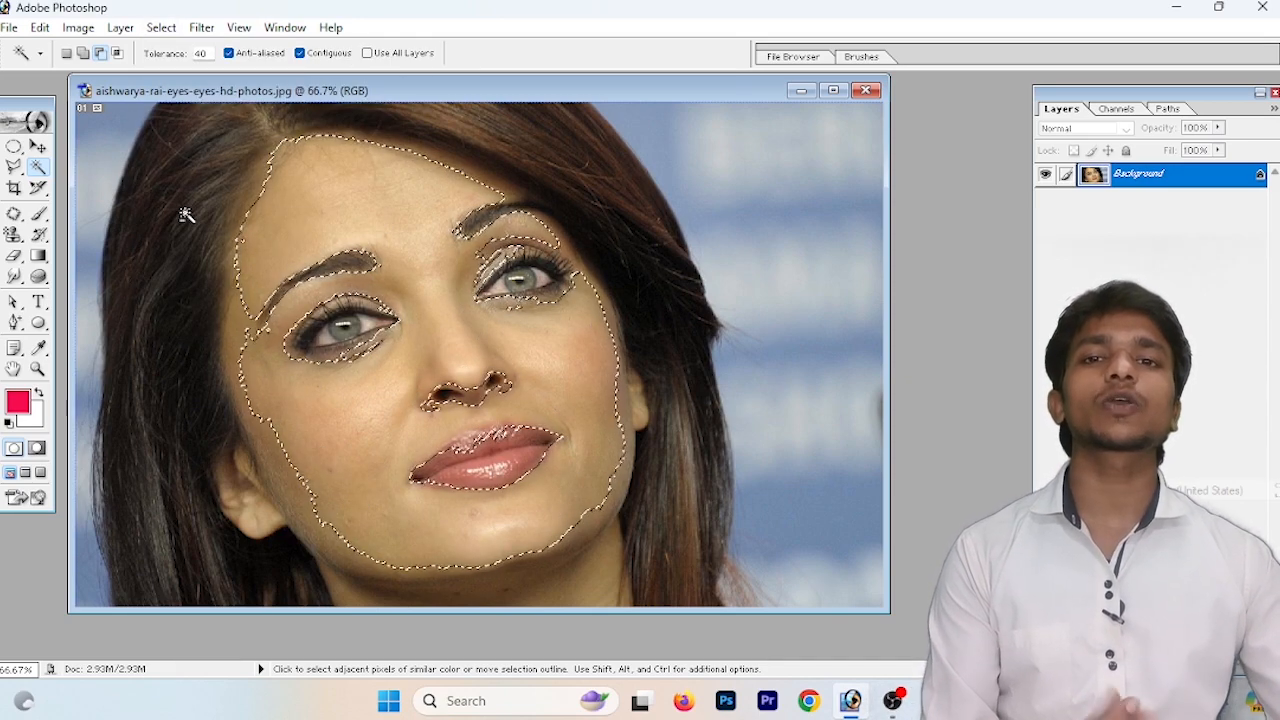
click(161, 27)
click(192, 220)
click(206, 223)
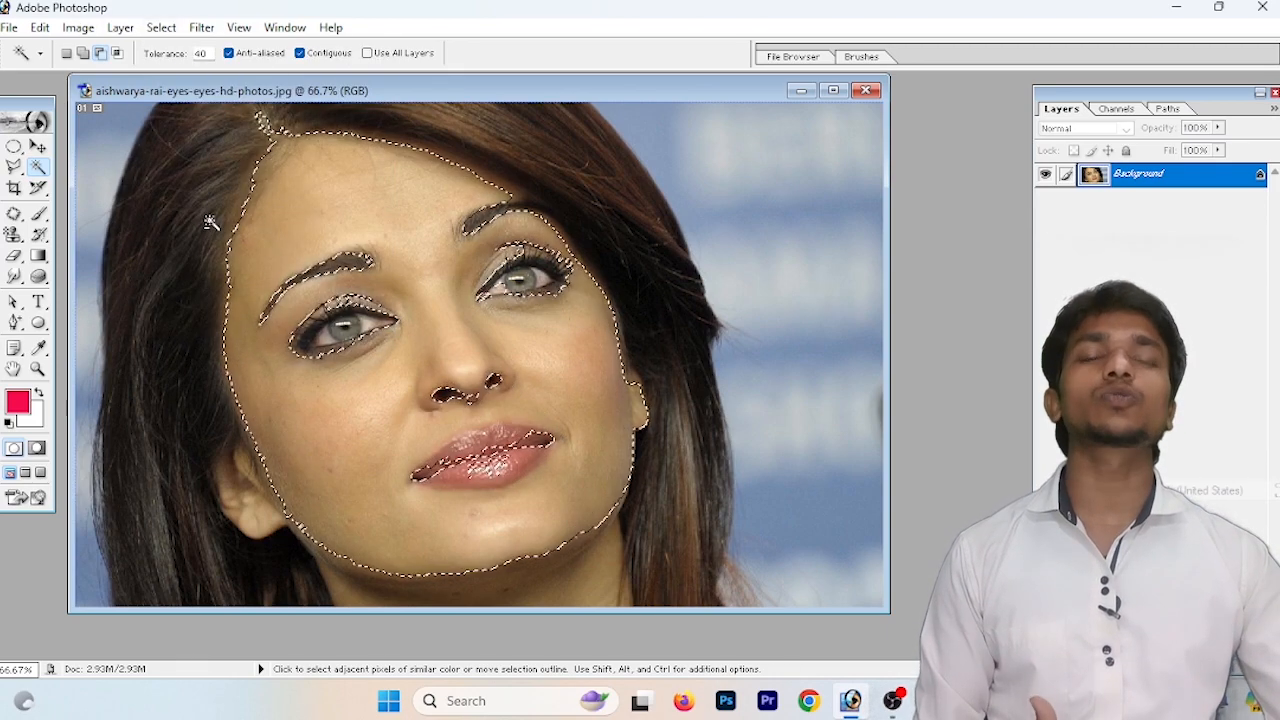
click(161, 27)
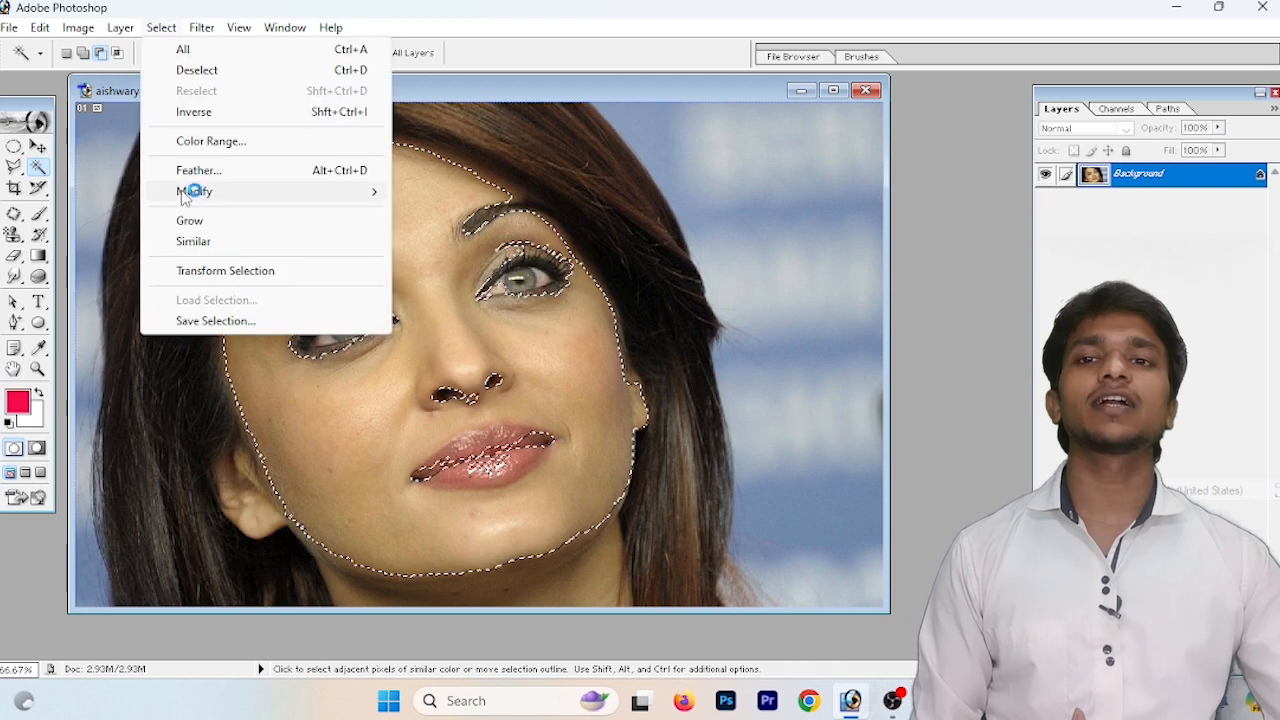
click(205, 222)
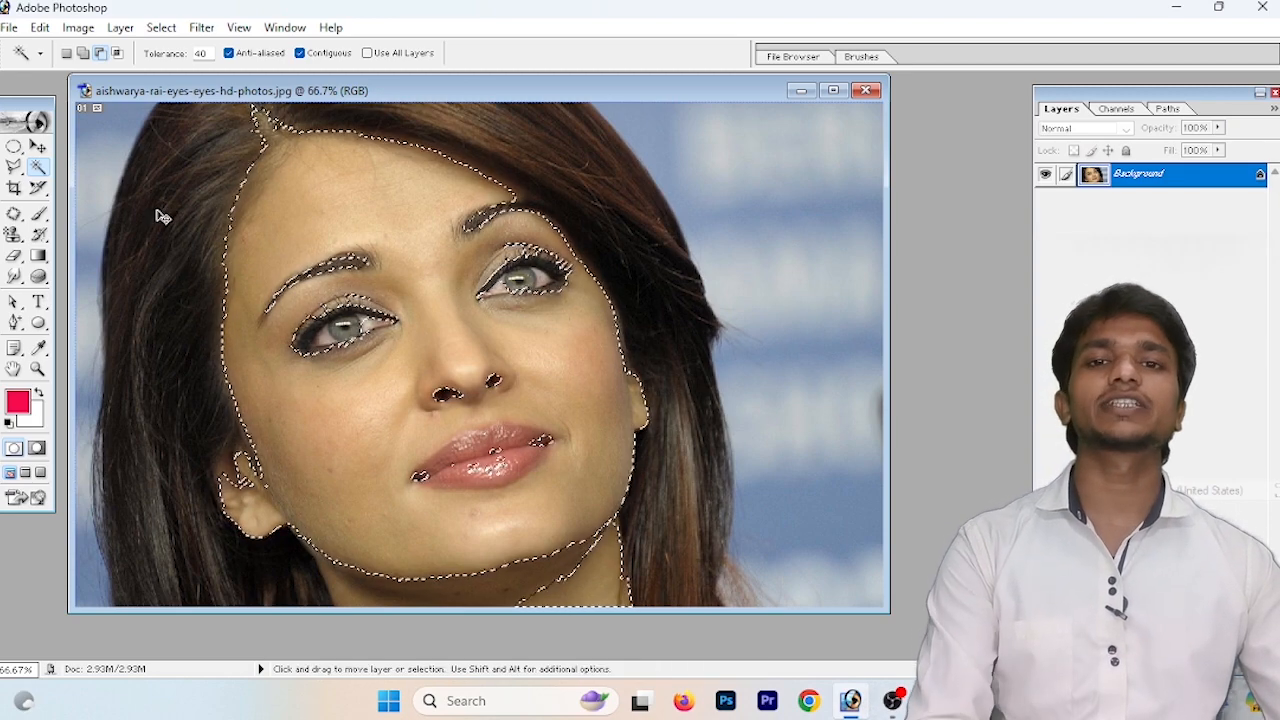
key(ctrl+d)
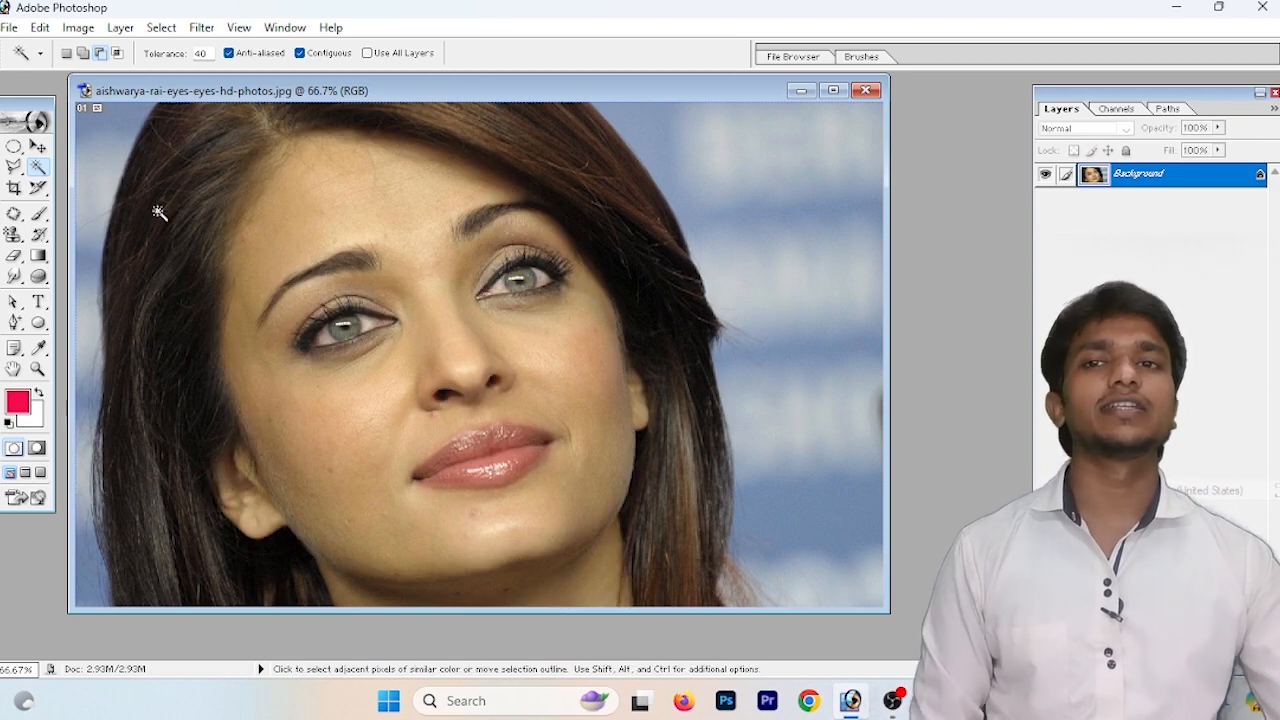
Step: Extend a small elliptical selection drawn in the dark hair to similar colours across the whole image, and deselect it
click(160, 28)
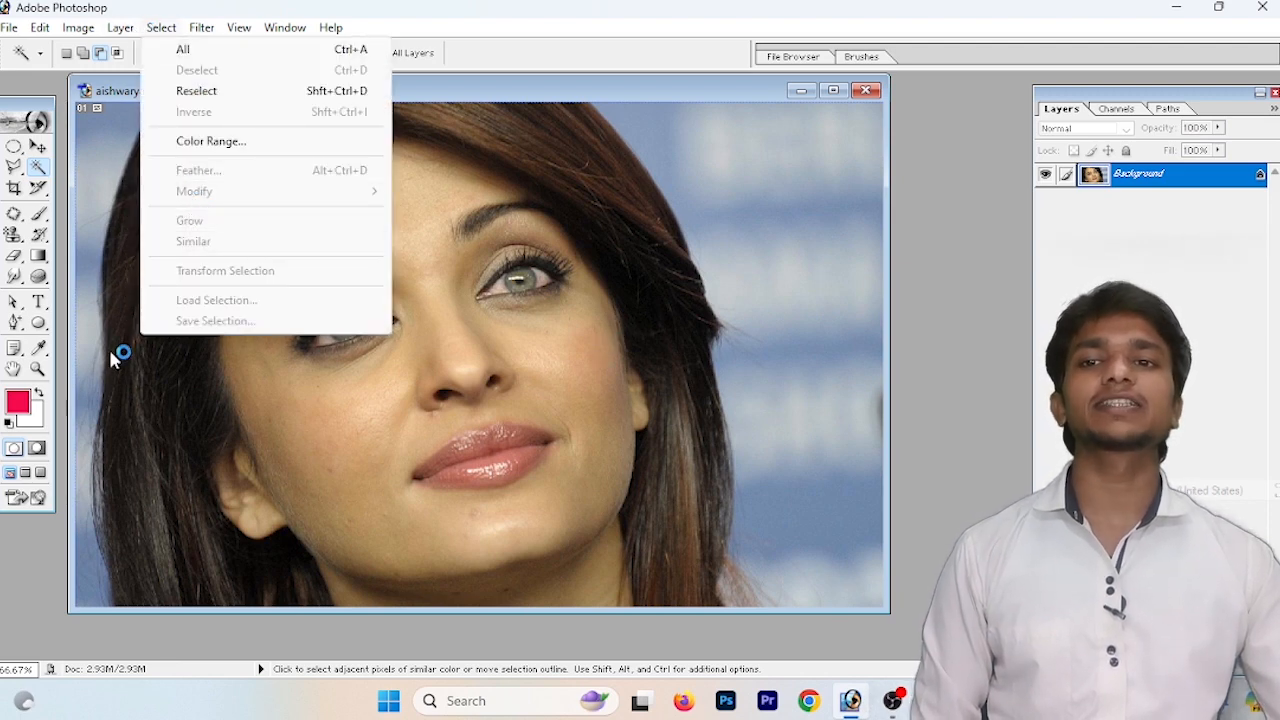
click(12, 148)
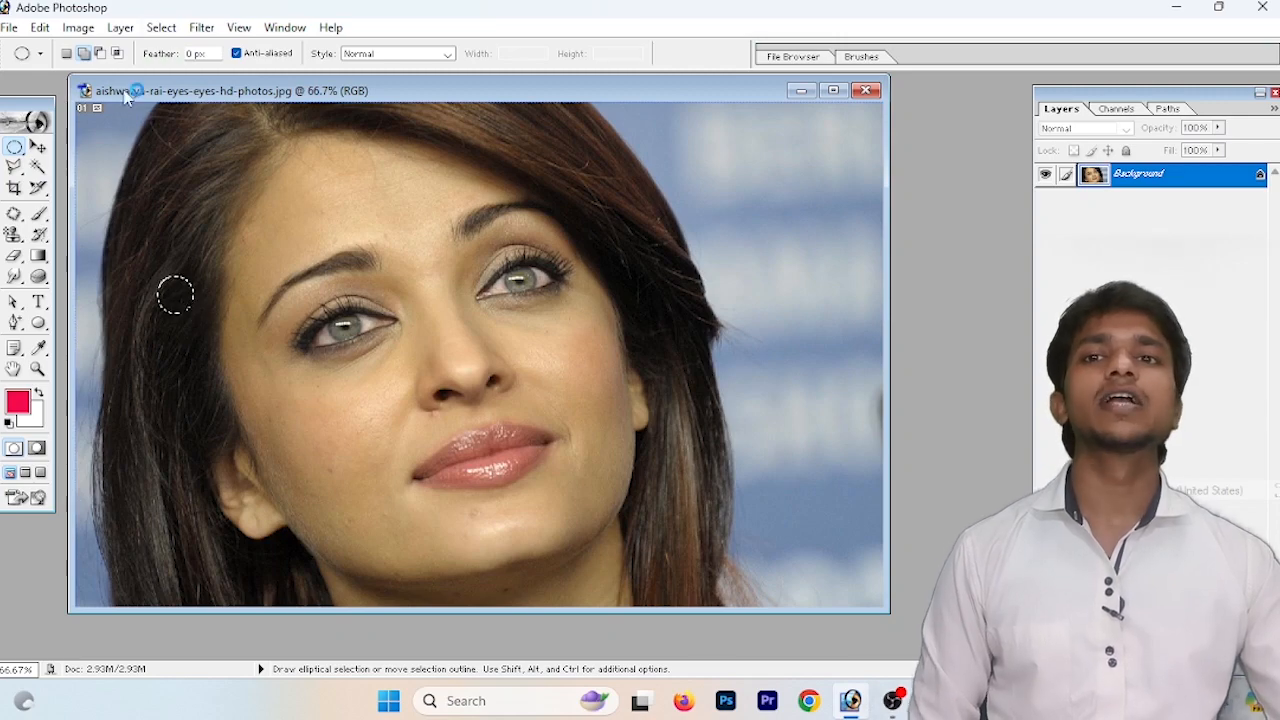
click(193, 241)
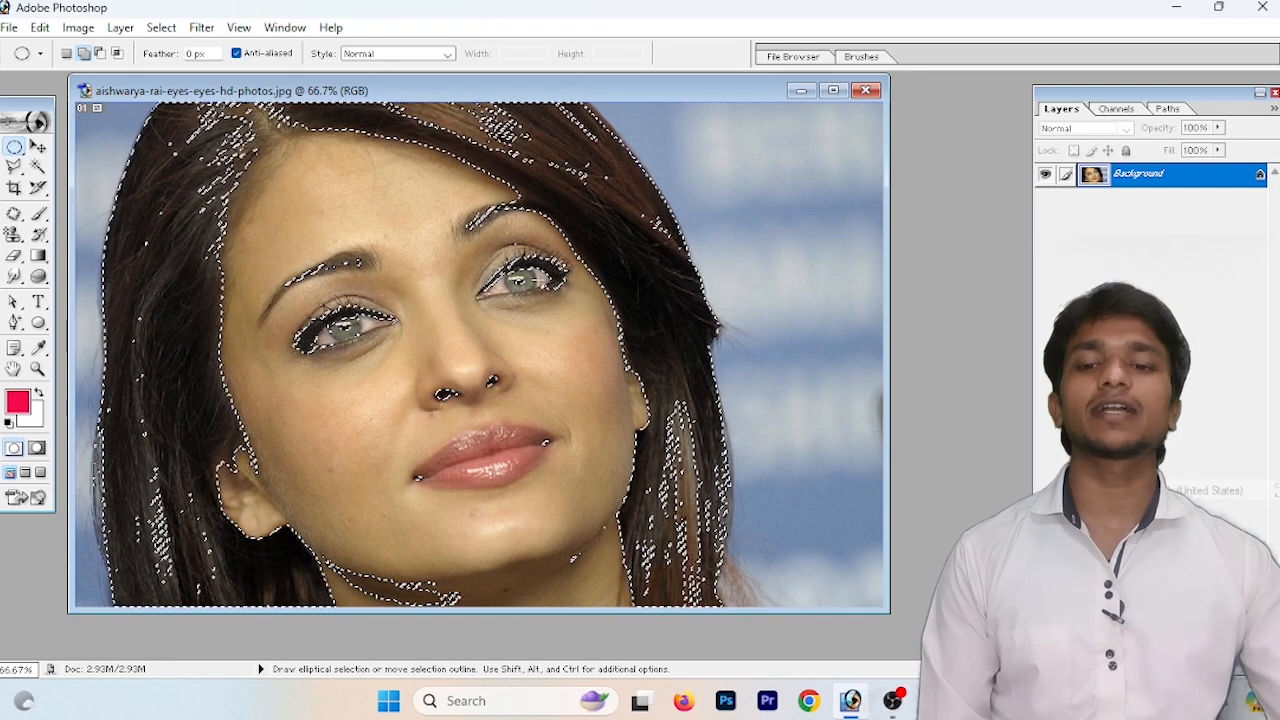
key(ctrl+d)
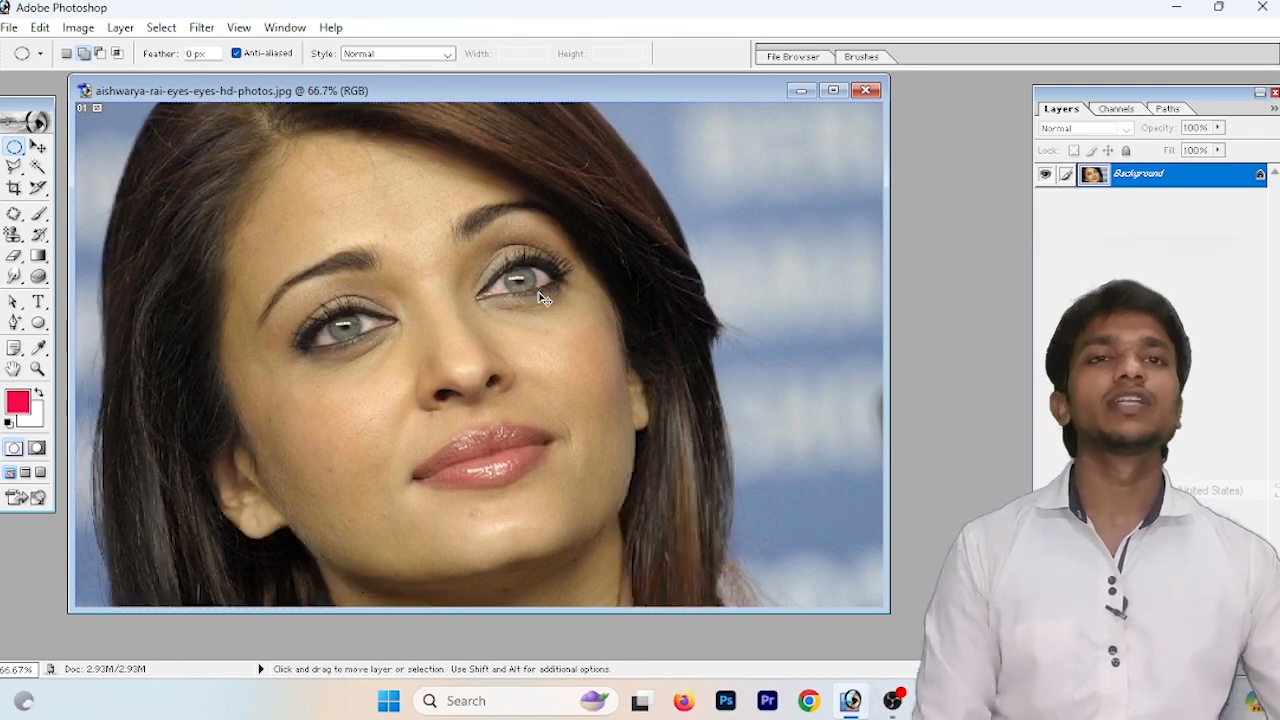
Step: Draw a circular selection around the eye beside the ear, stretch it with Transform Selection to about 246% width and 143% height, and deselect it
click(160, 27)
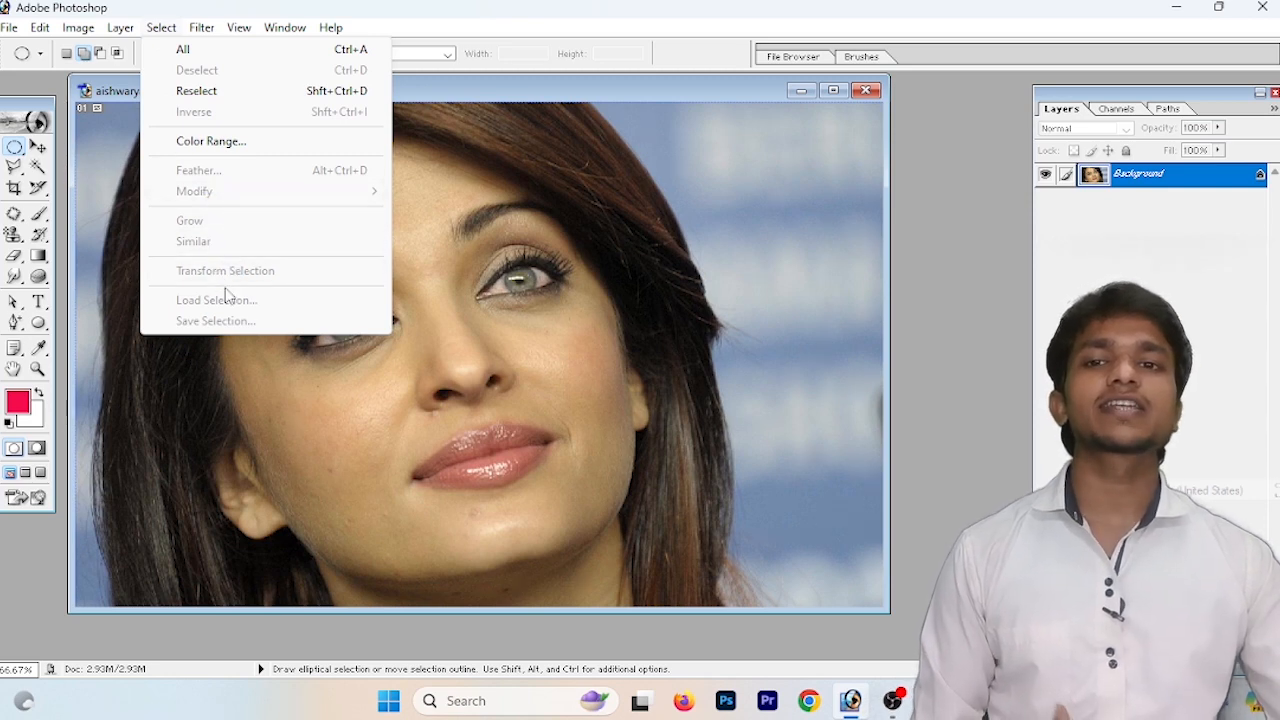
click(240, 342)
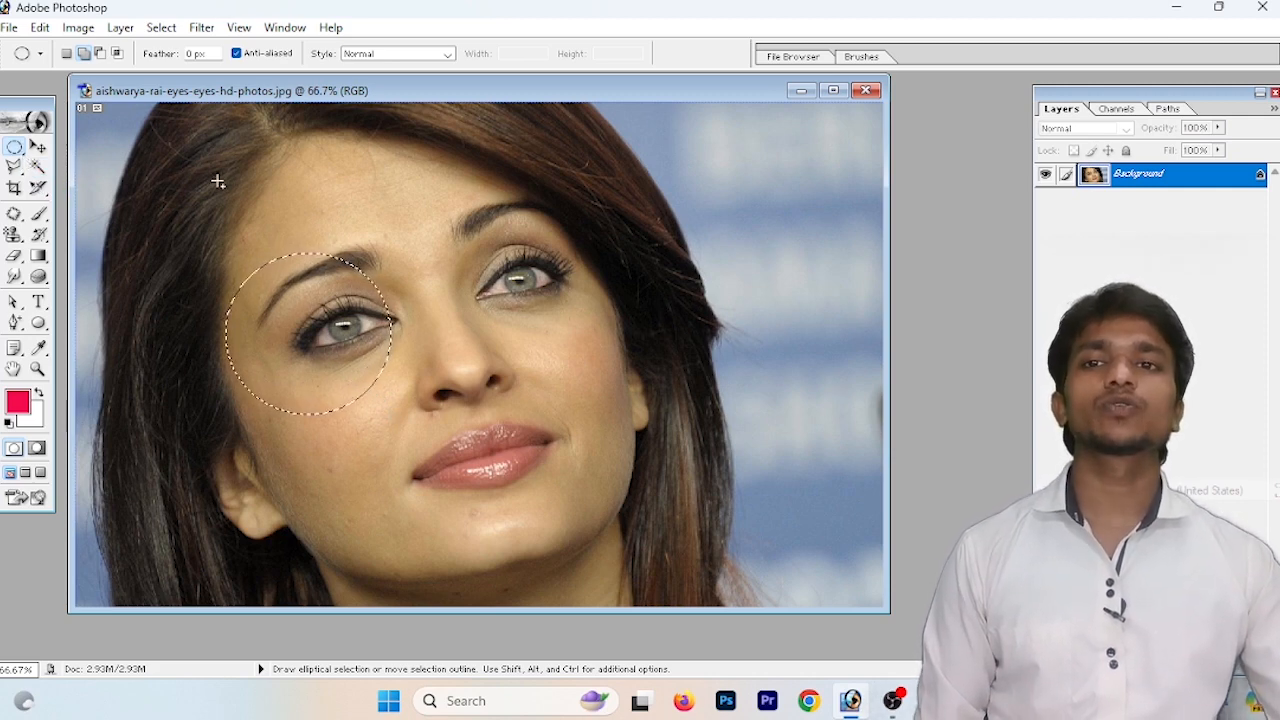
click(155, 29)
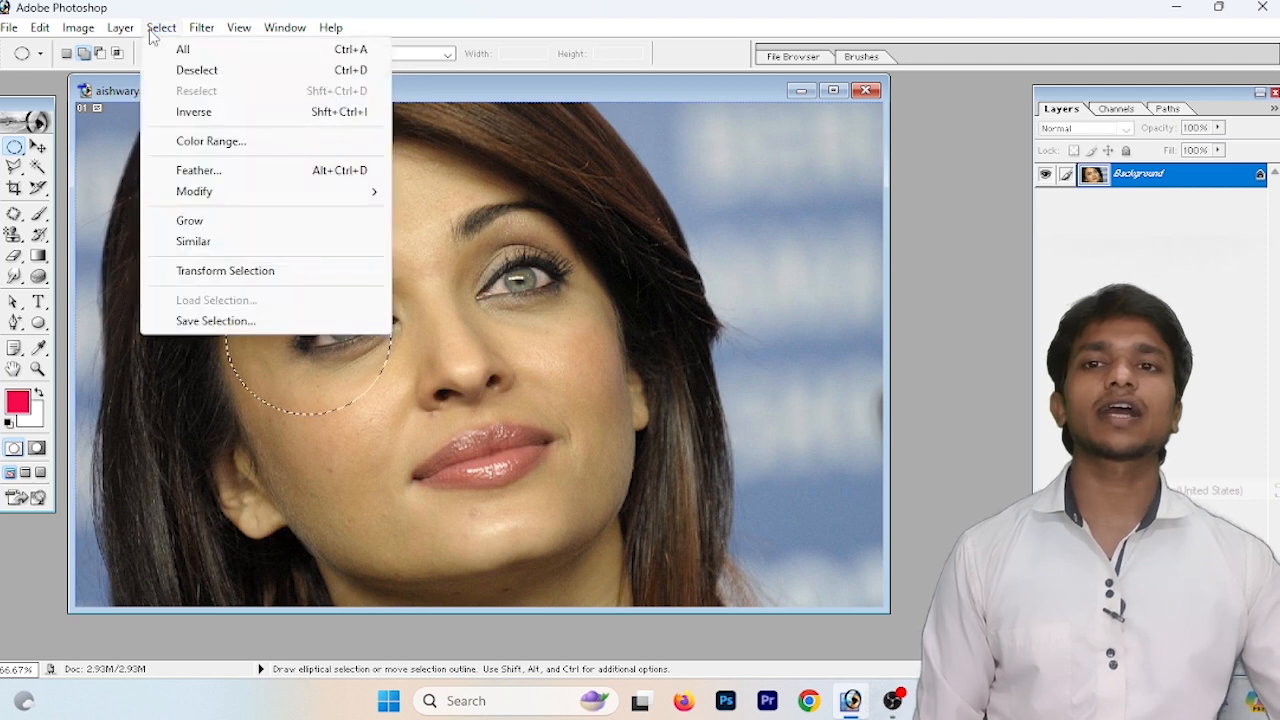
click(218, 274)
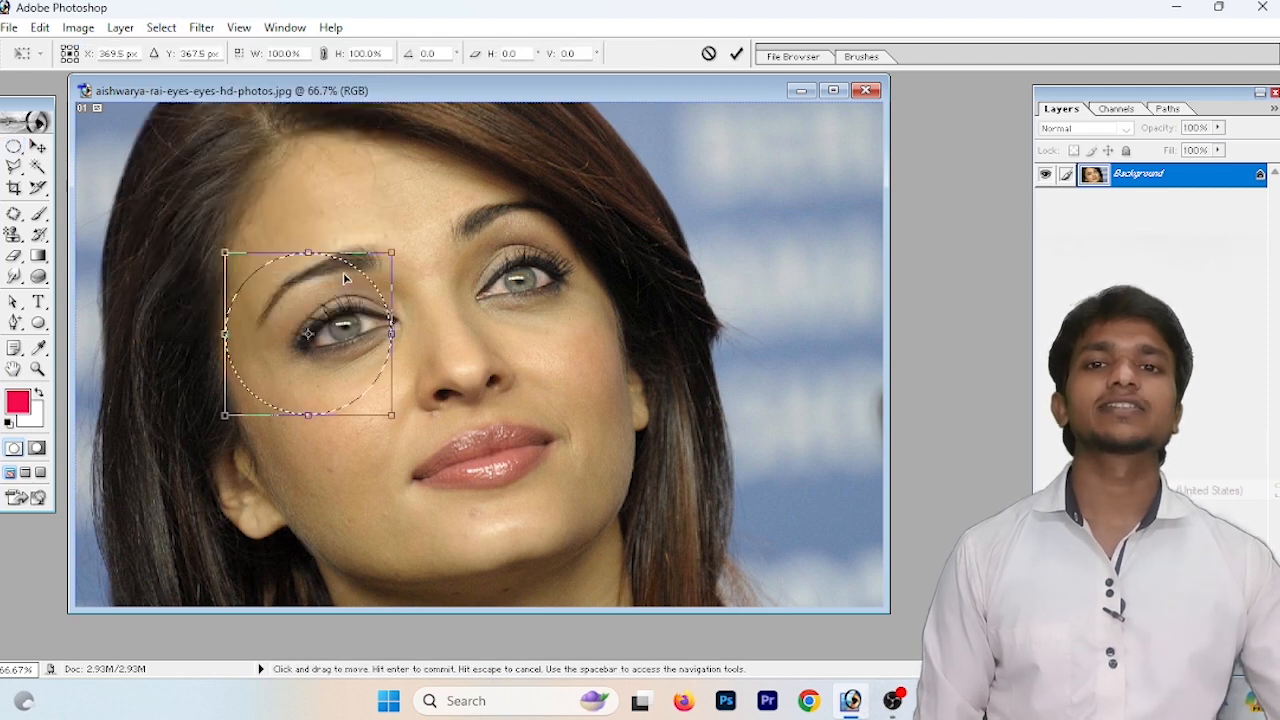
drag(395, 250, 634, 184)
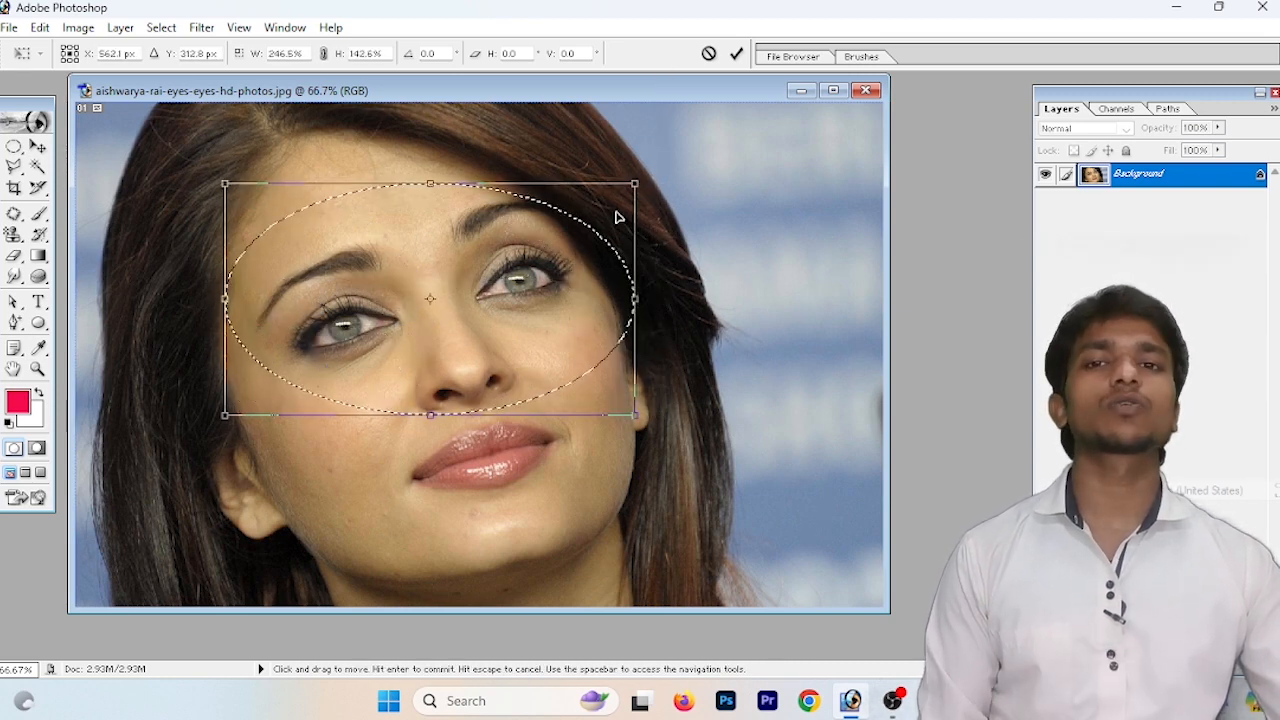
key(Return)
click(388, 171)
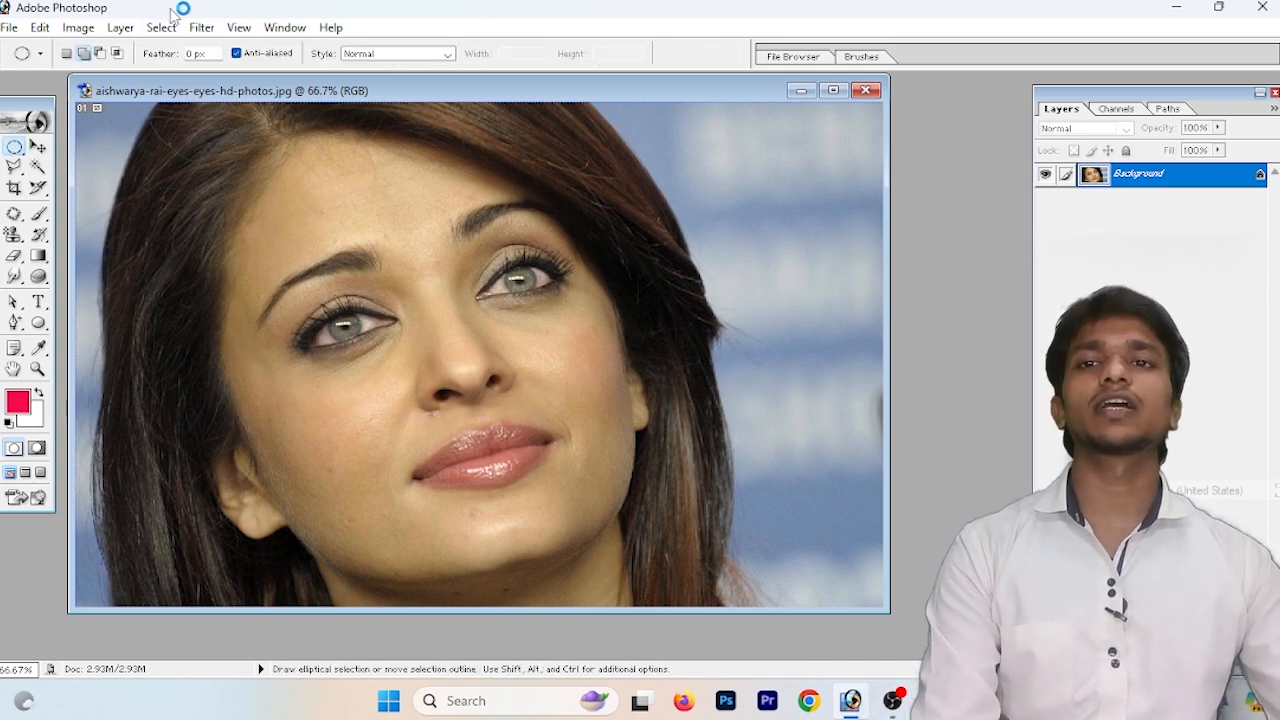
Step: Outline the face with a closed Polygonal Lasso selection running along the hairline, cheeks, ear and chin
click(161, 27)
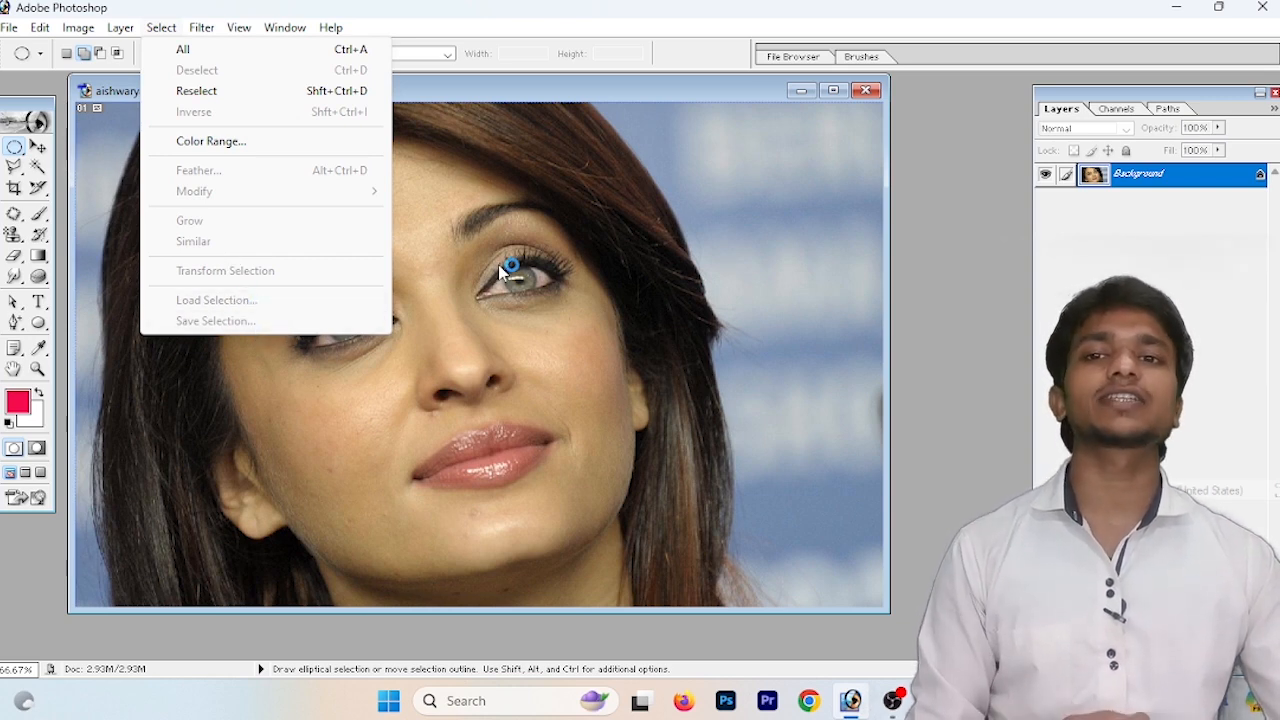
click(488, 208)
click(16, 168)
click(248, 435)
click(222, 313)
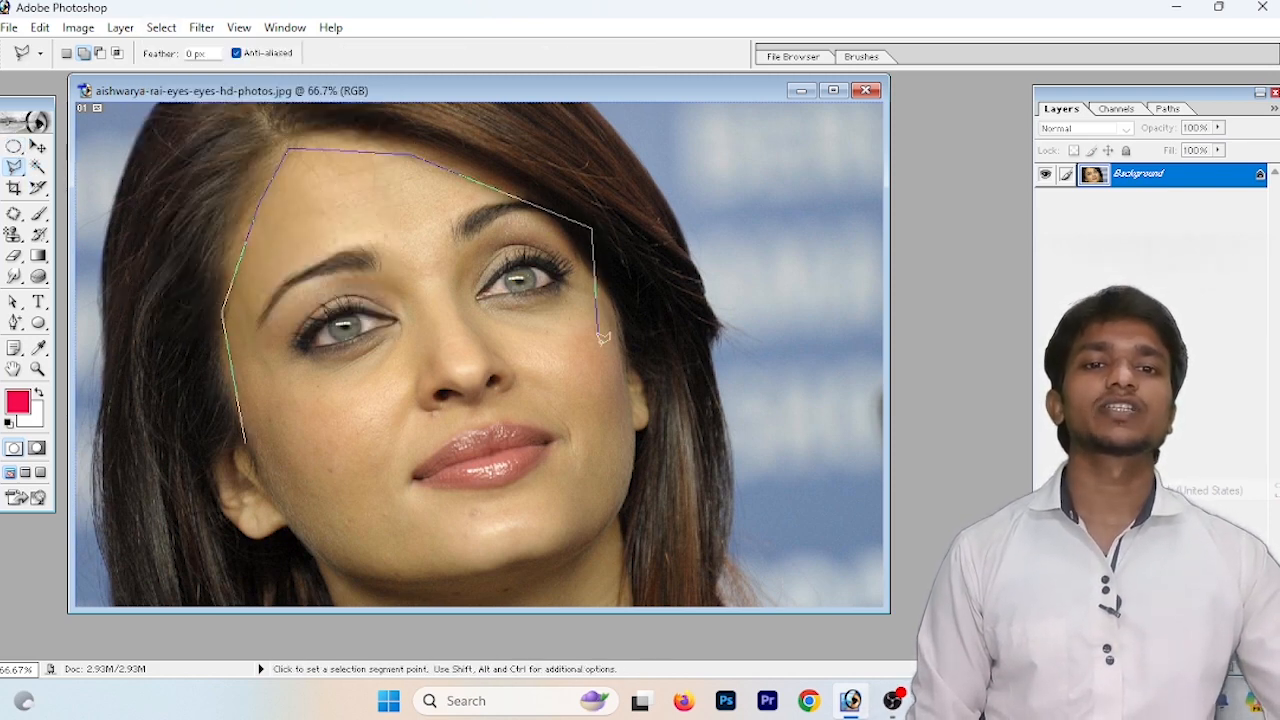
click(585, 582)
click(244, 428)
Step: Save the face outline selection as a new channel named face, and deselect it
click(160, 27)
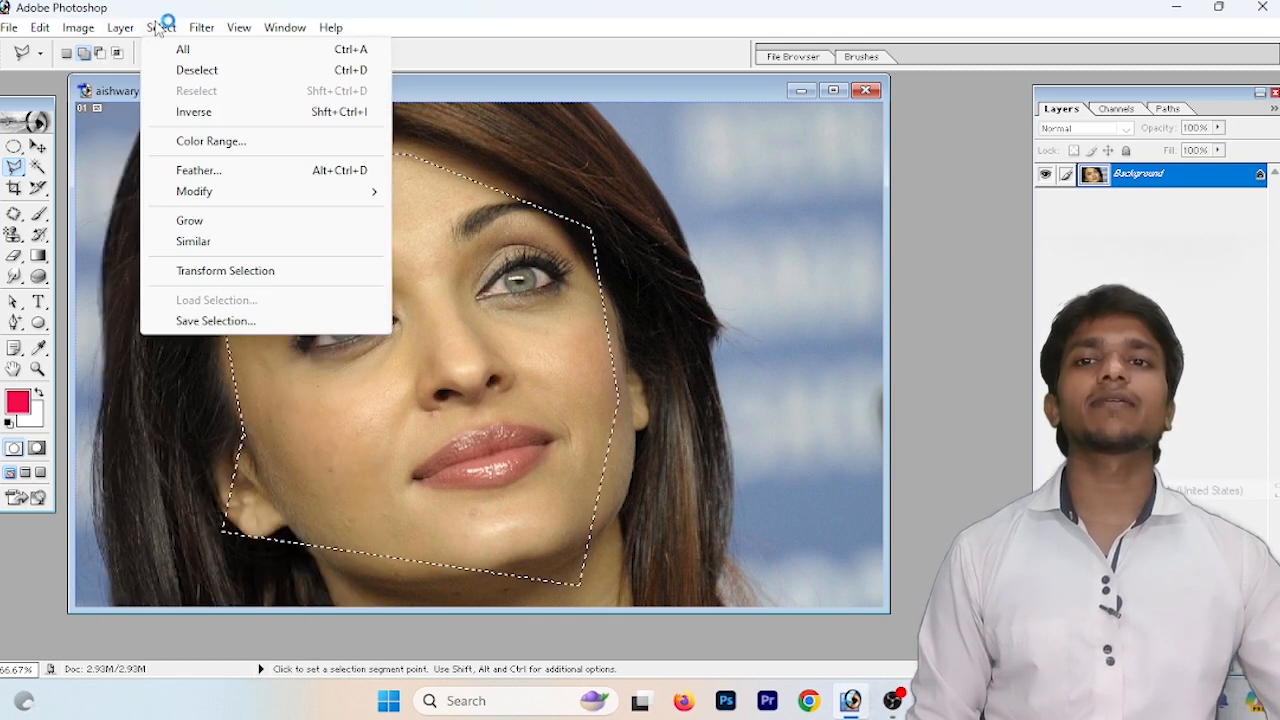
click(222, 321)
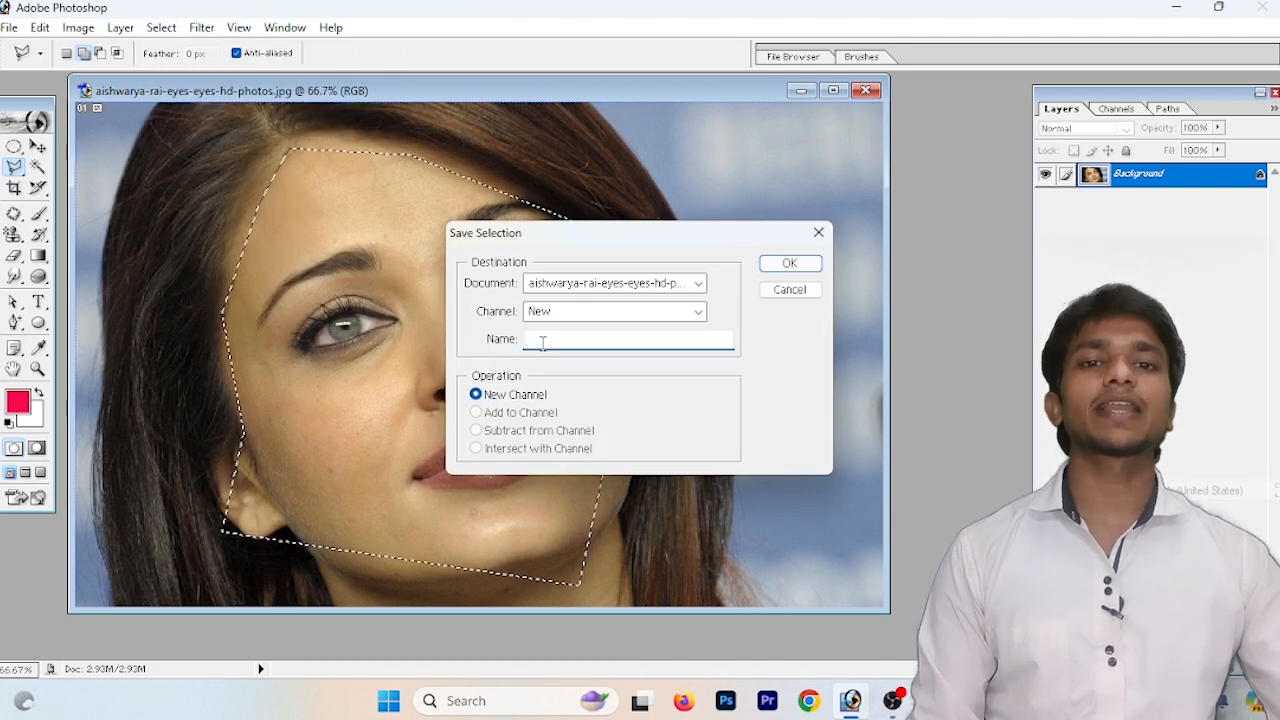
text(face)
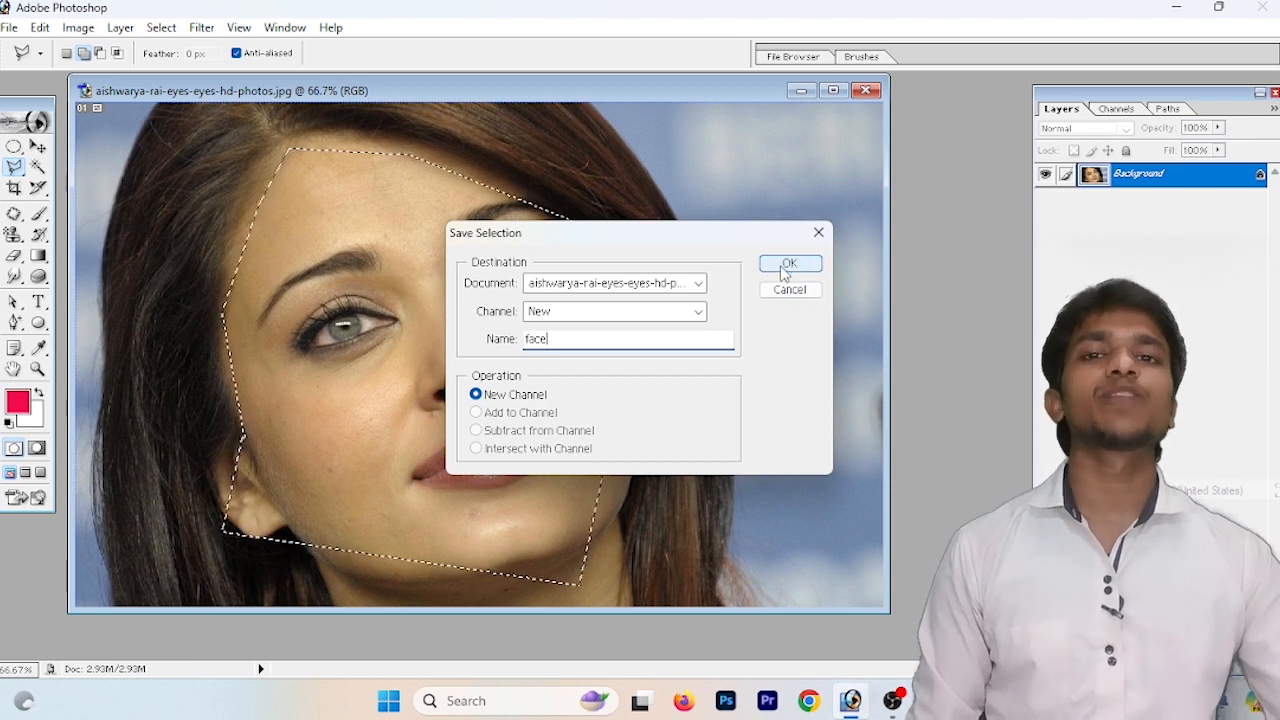
click(783, 270)
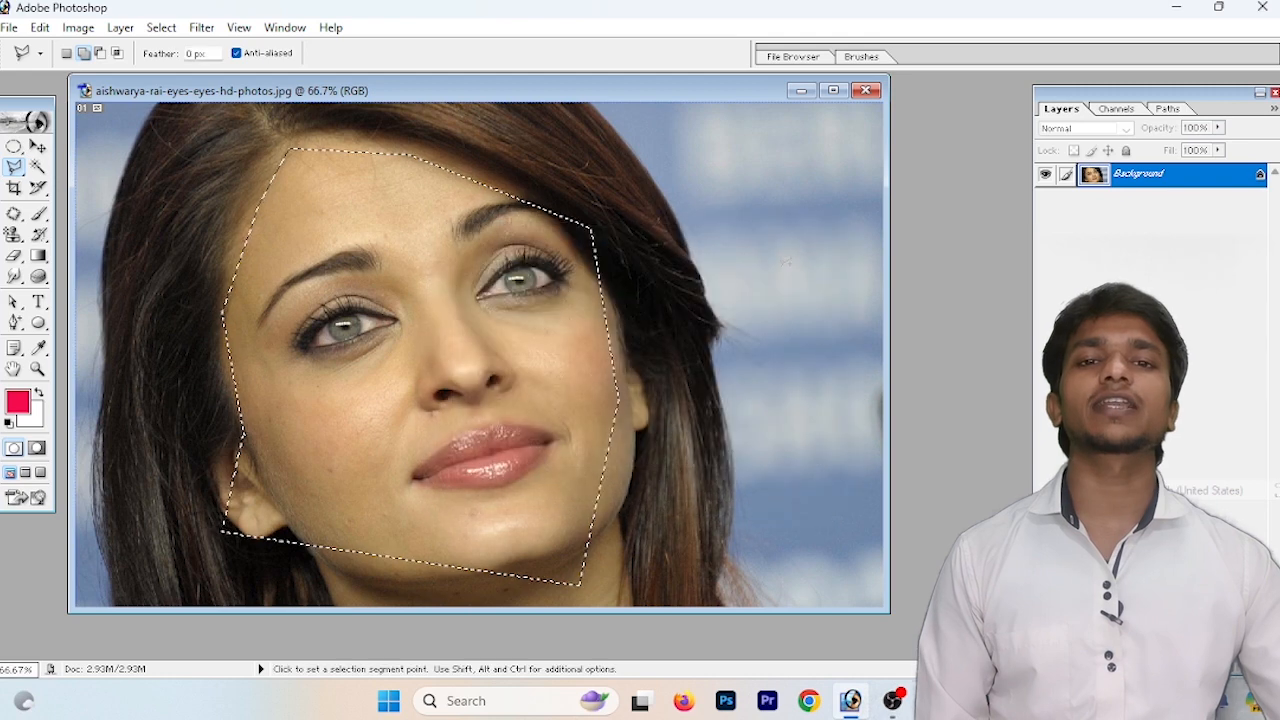
click(172, 28)
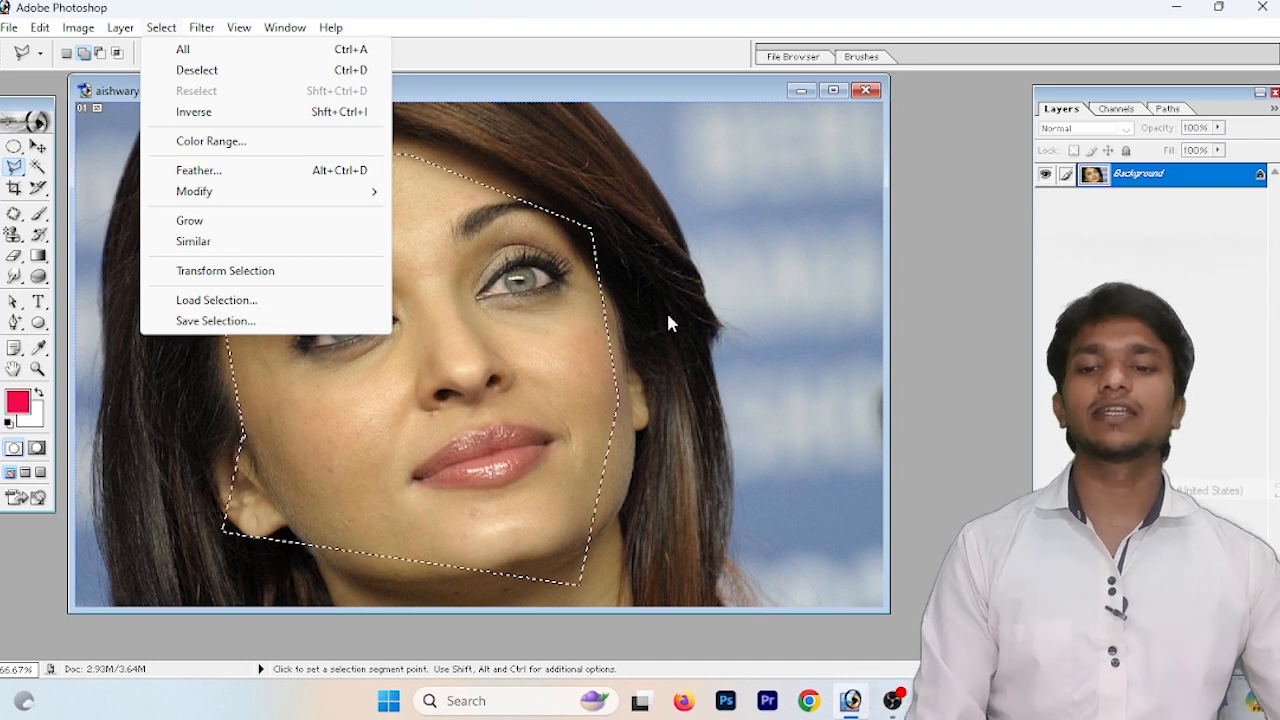
click(113, 205)
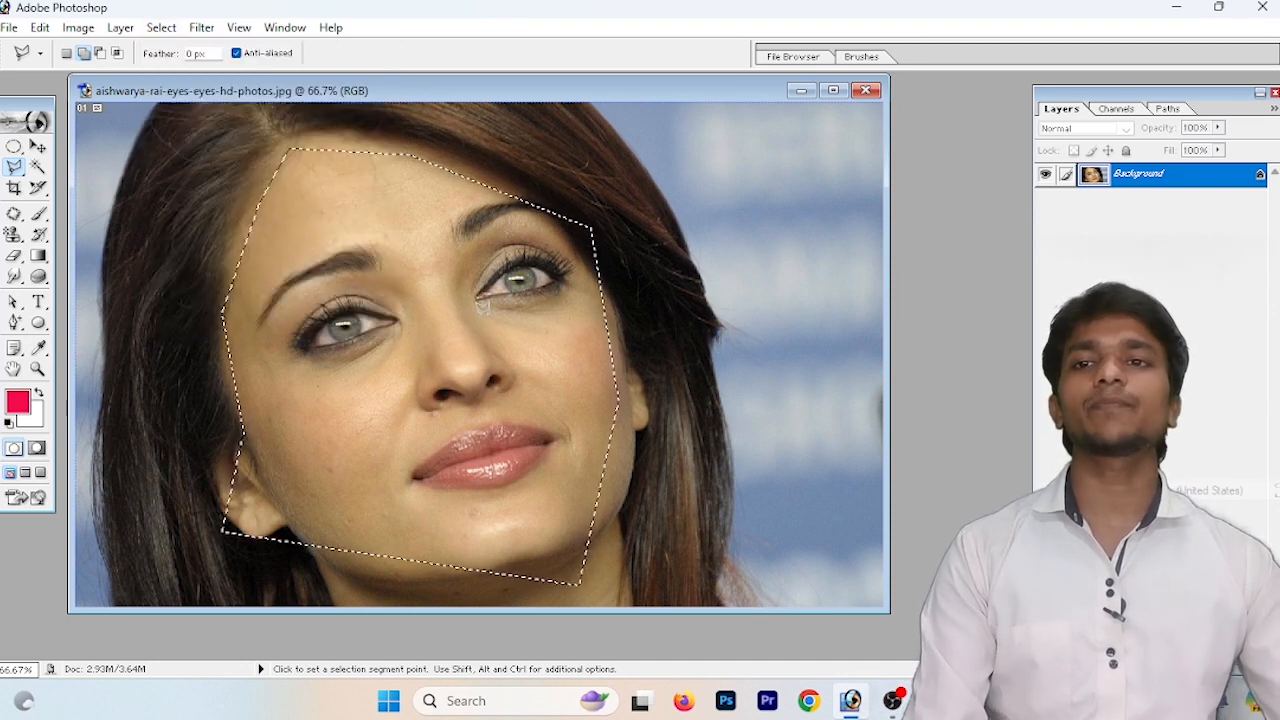
key(ctrl+d)
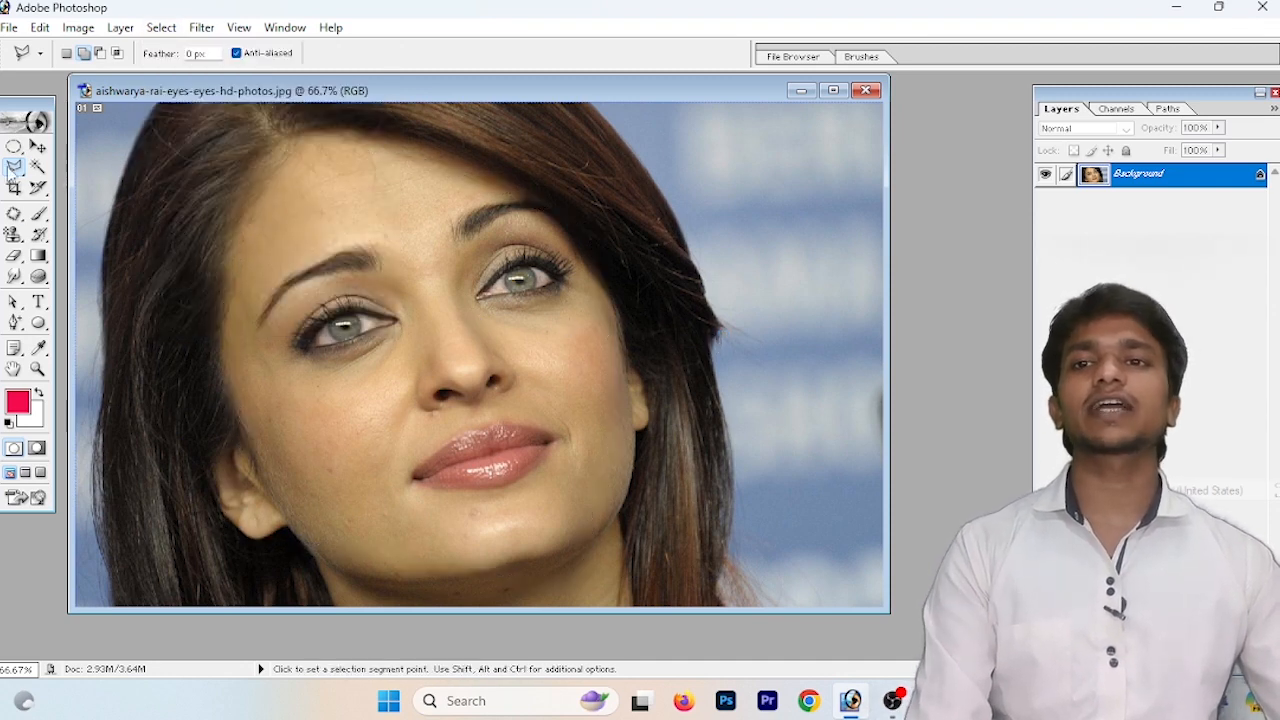
Step: Clear two large elliptical areas across the hair edge and blue background and a smaller circle in the hair opposite, and deselect
click(15, 146)
drag(604, 197, 836, 337)
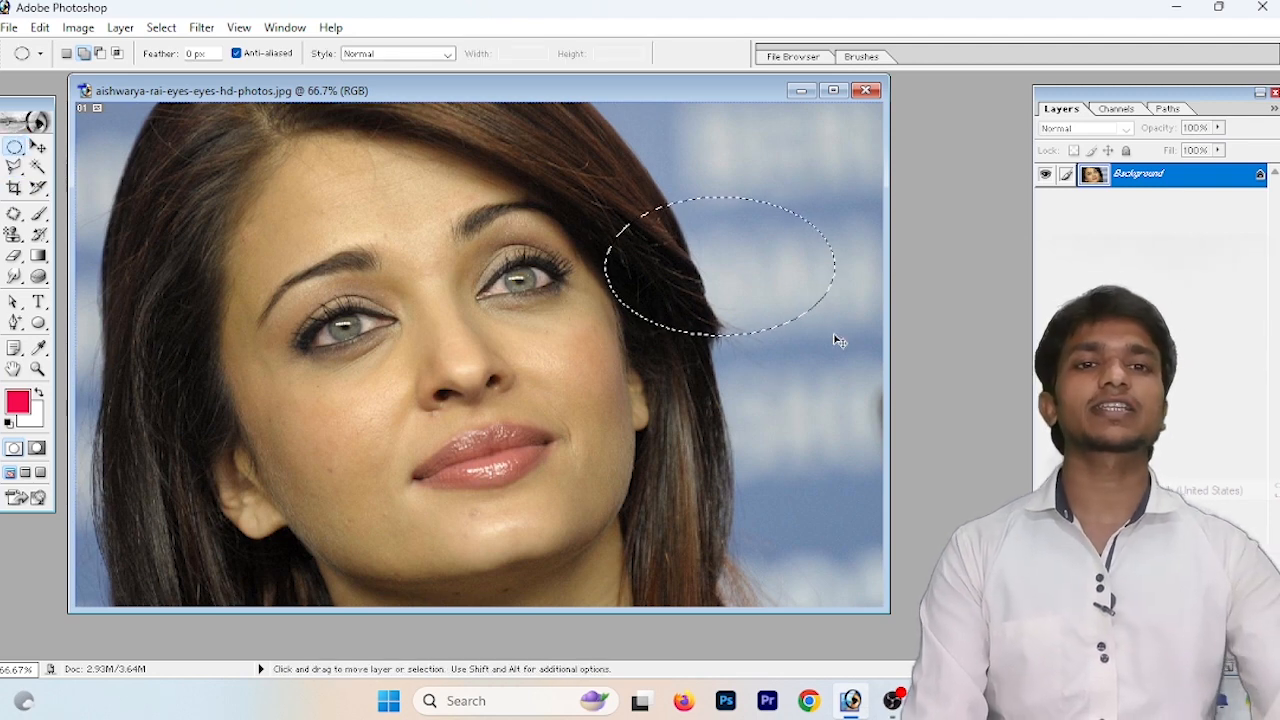
key(Delete)
drag(697, 403, 863, 537)
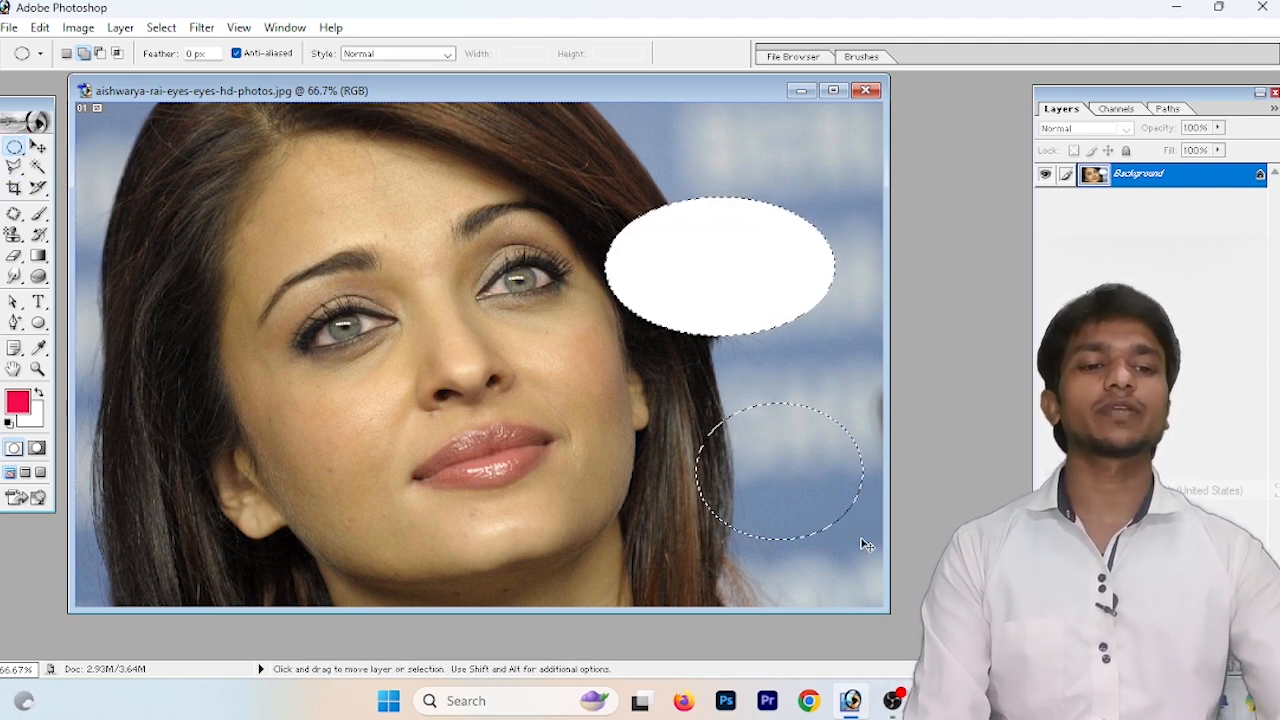
key(Delete)
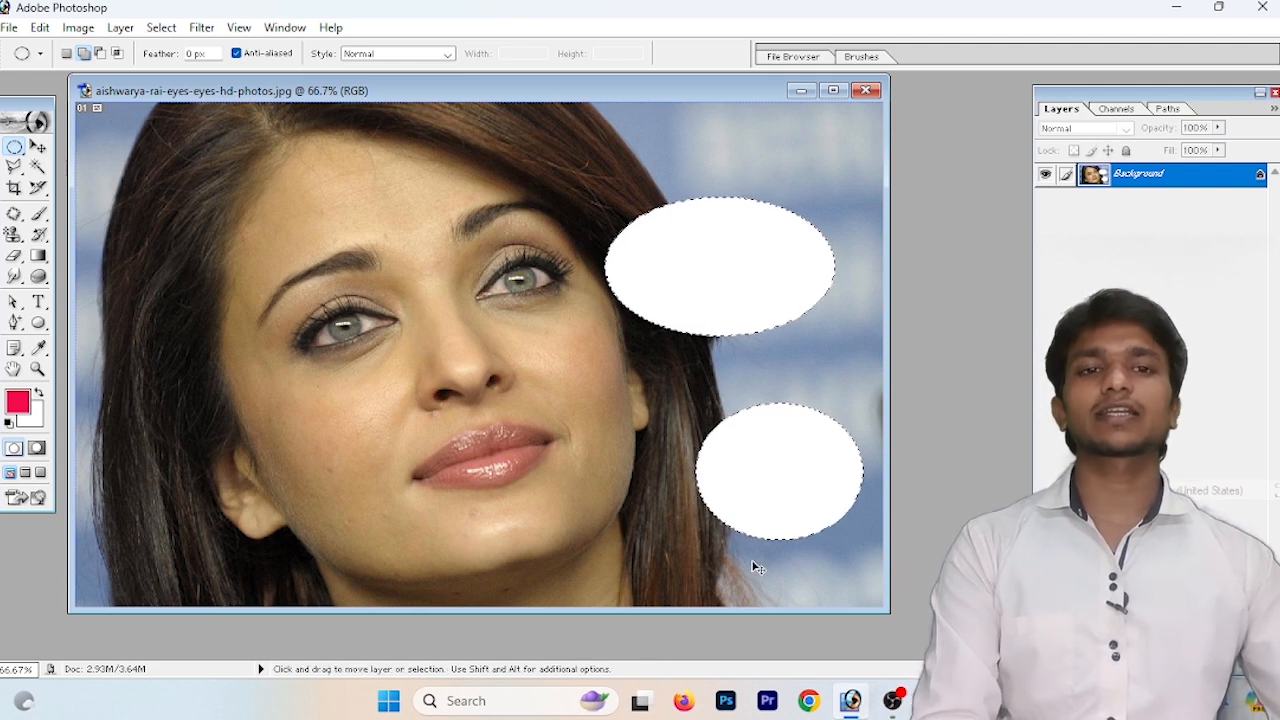
key(ctrl+d)
drag(113, 181, 193, 253)
key(Delete)
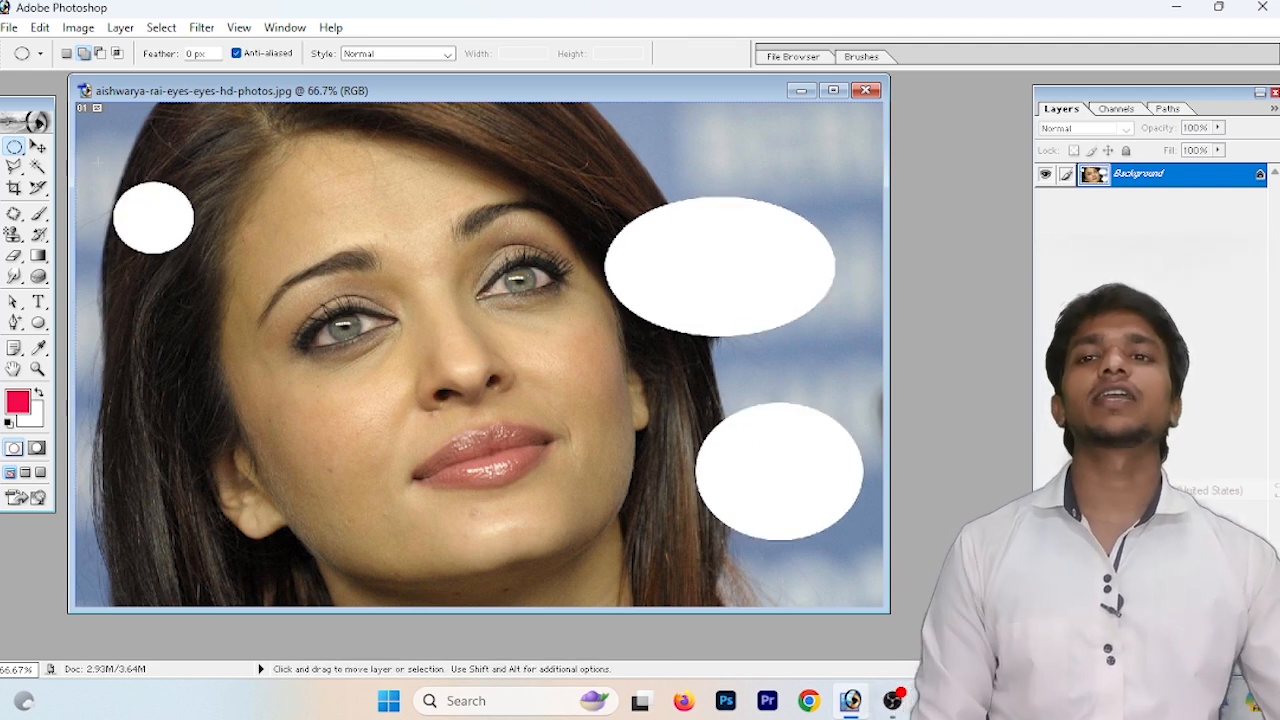
Step: Load the saved face channel as a new selection
click(153, 23)
click(246, 299)
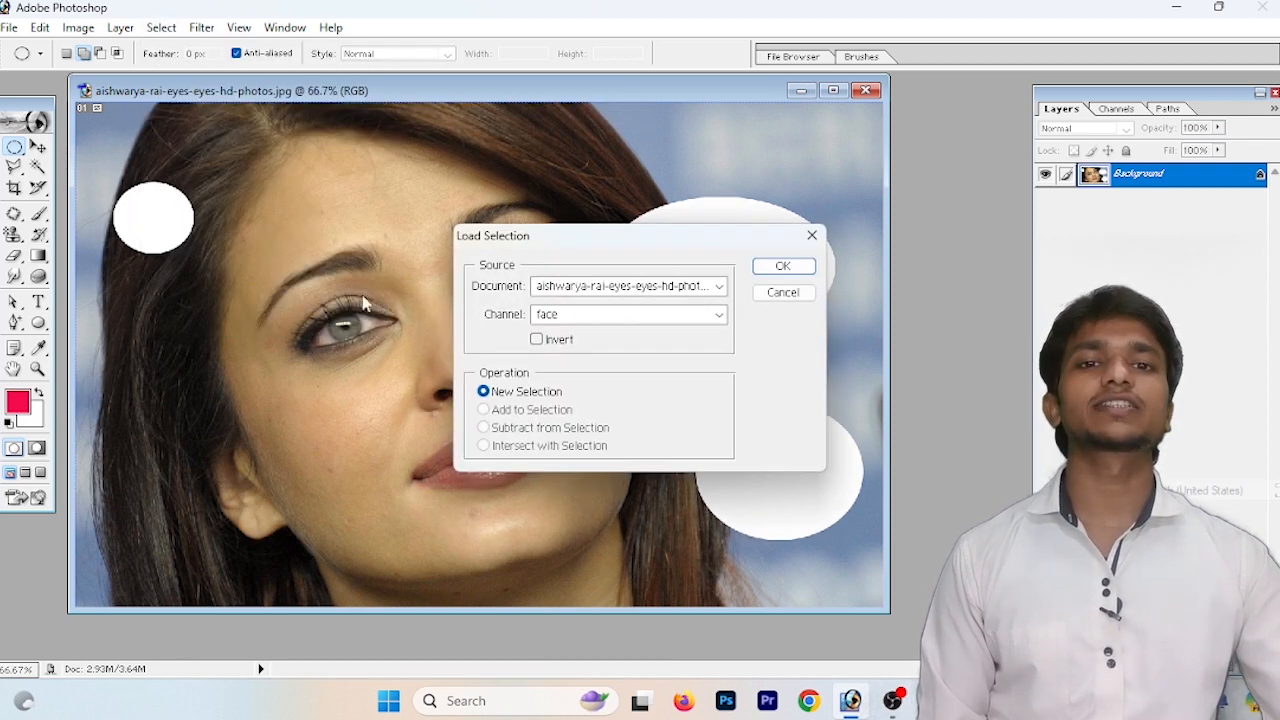
click(627, 320)
click(615, 334)
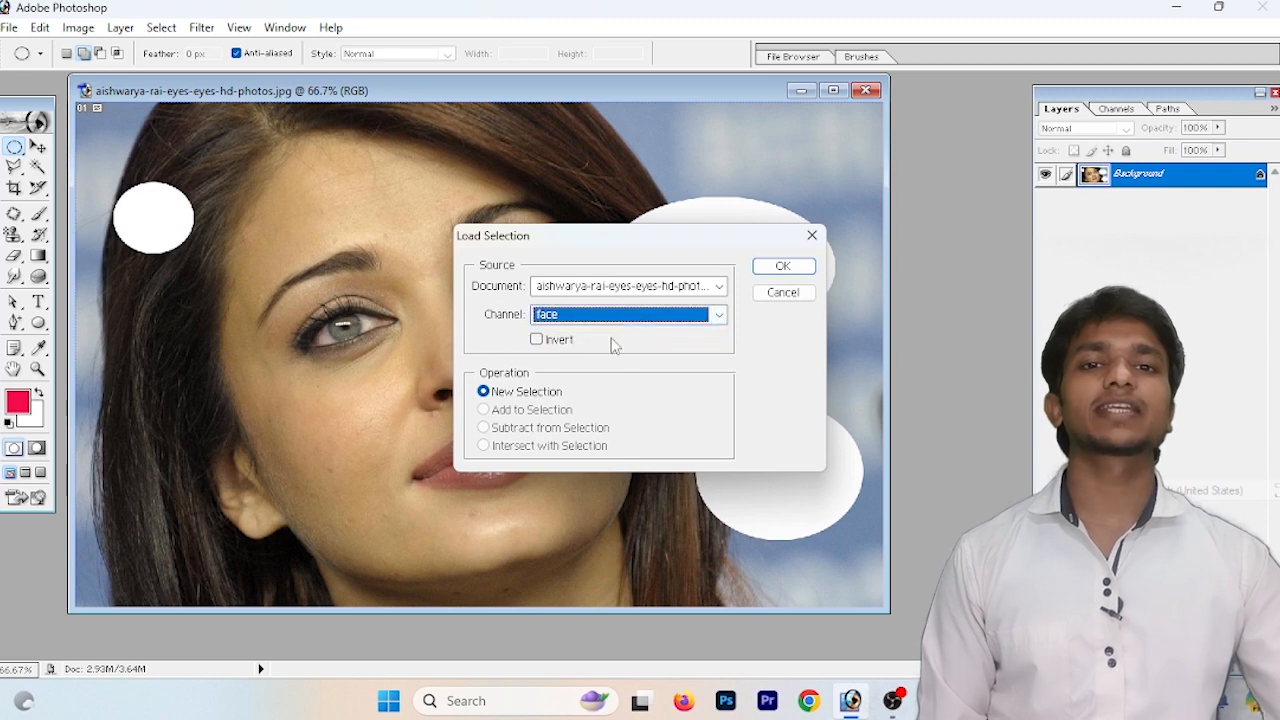
click(782, 266)
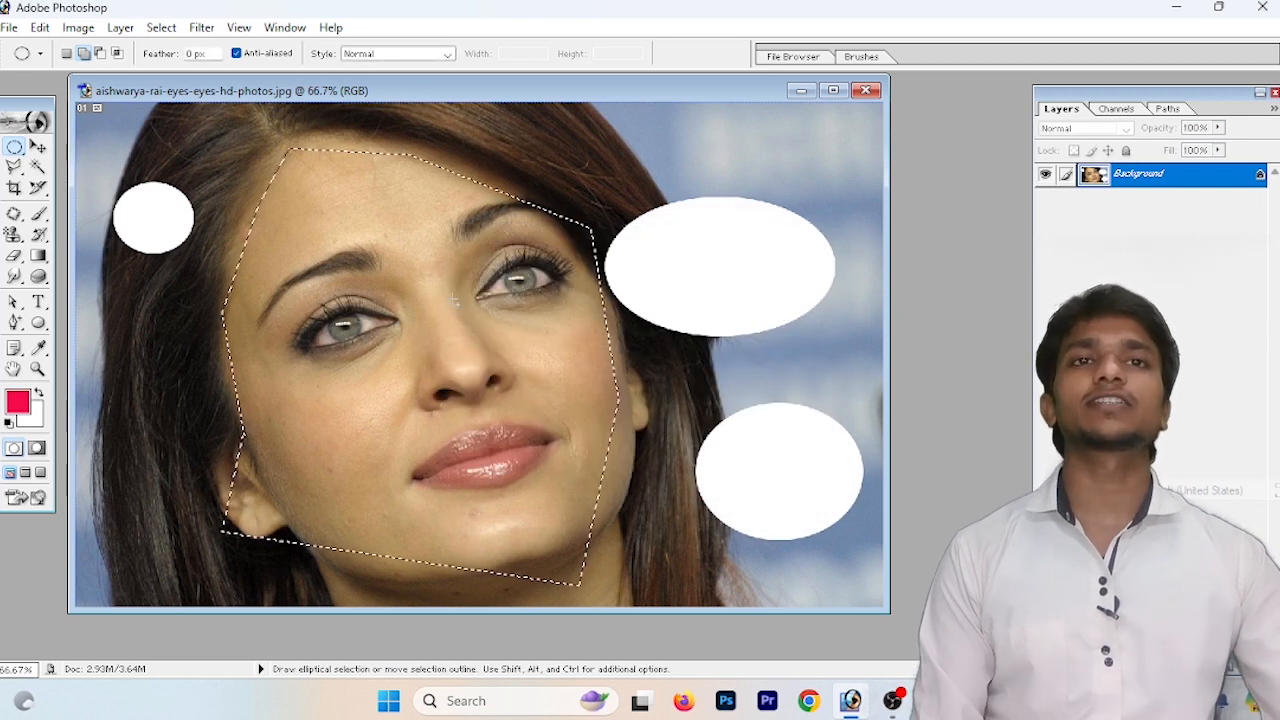